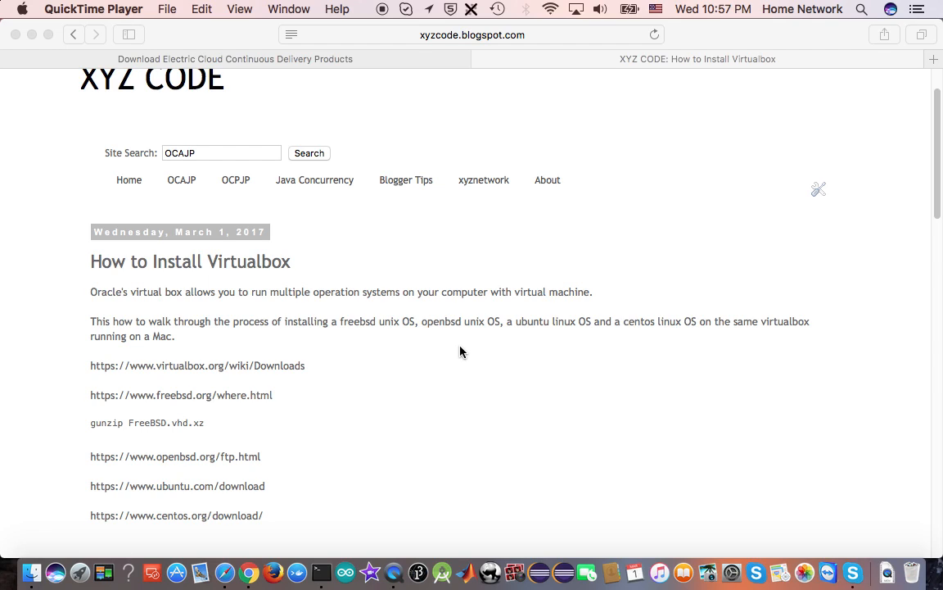
pyautogui.click(91, 368)
pyautogui.moveTo(90, 365); pyautogui.dragTo(302, 364)
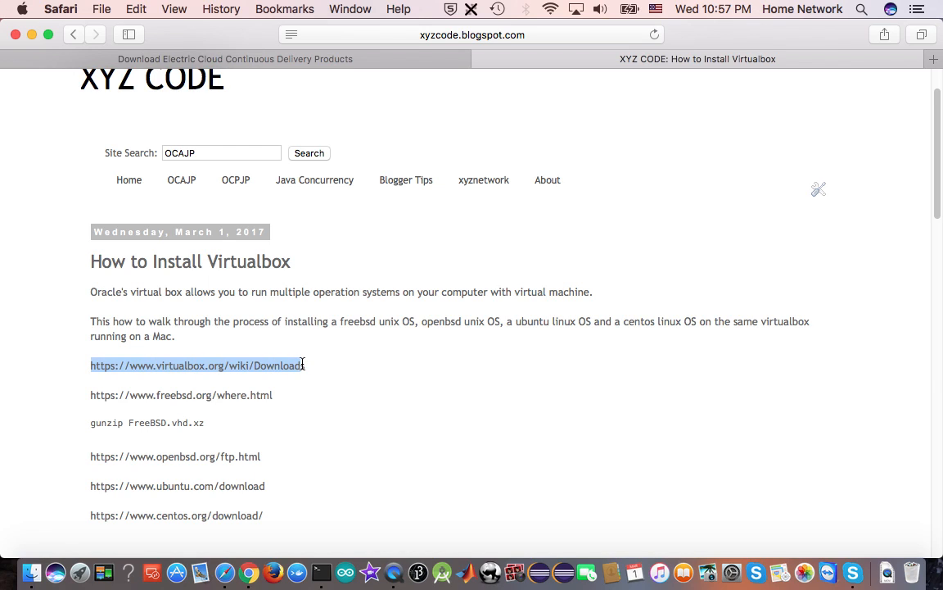
pyautogui.rightClick(284, 371)
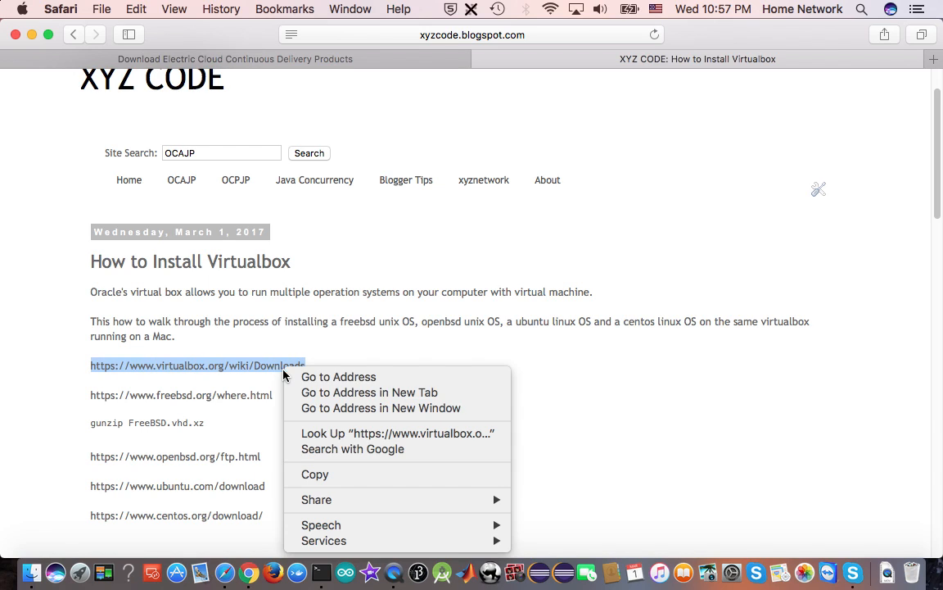
pyautogui.click(329, 475)
pyautogui.click(933, 59)
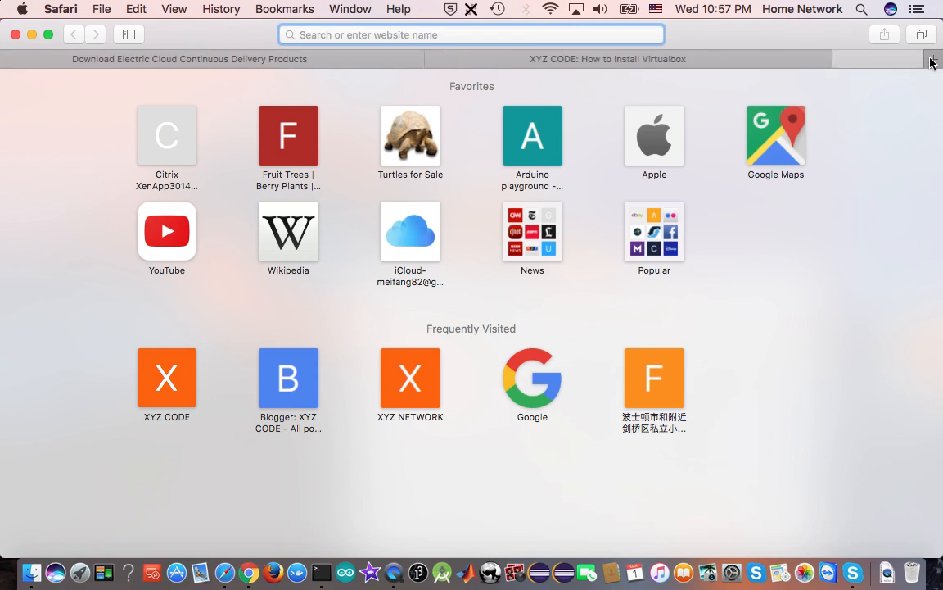
pyautogui.rightClick(497, 35)
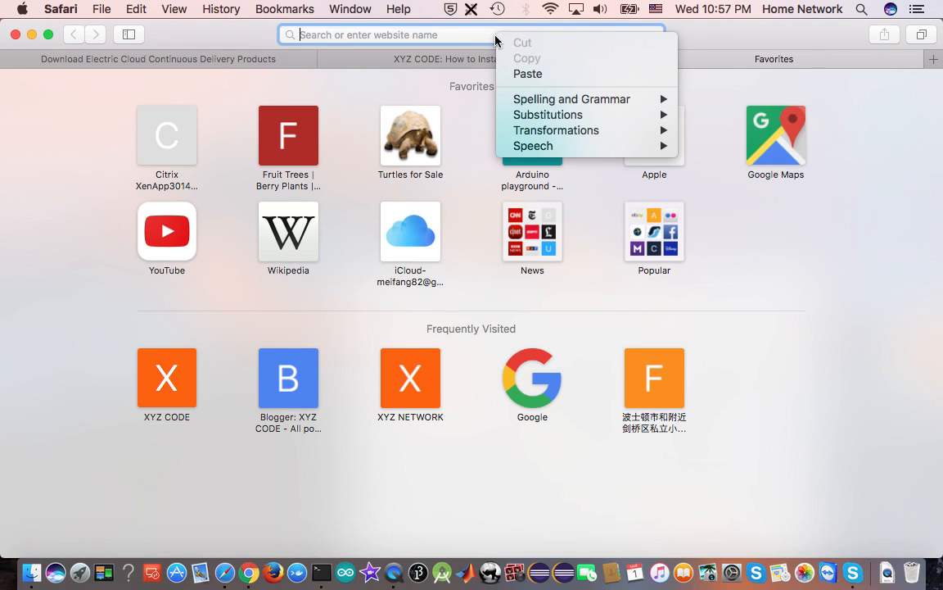
pyautogui.click(547, 72)
pyautogui.click(547, 73)
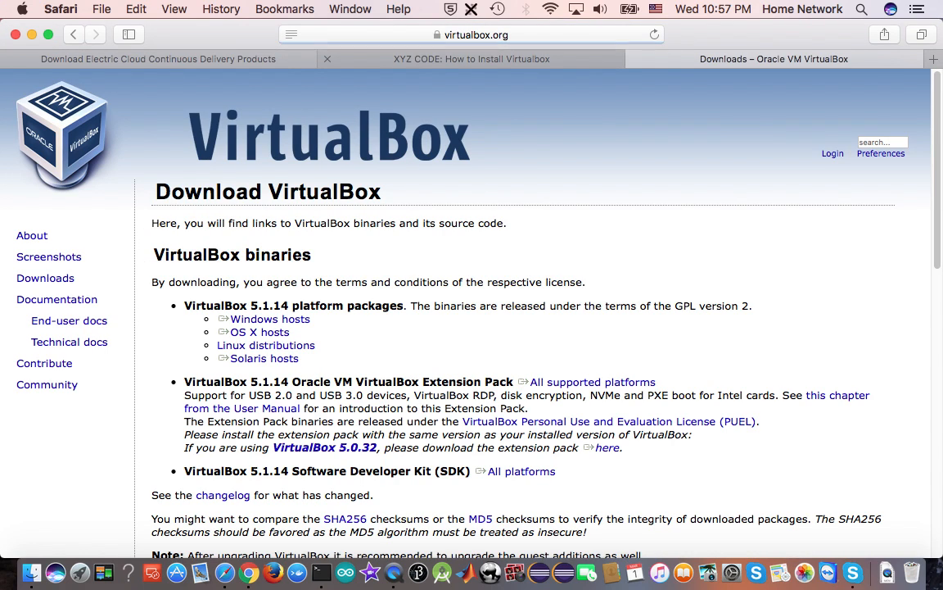
pyautogui.click(259, 332)
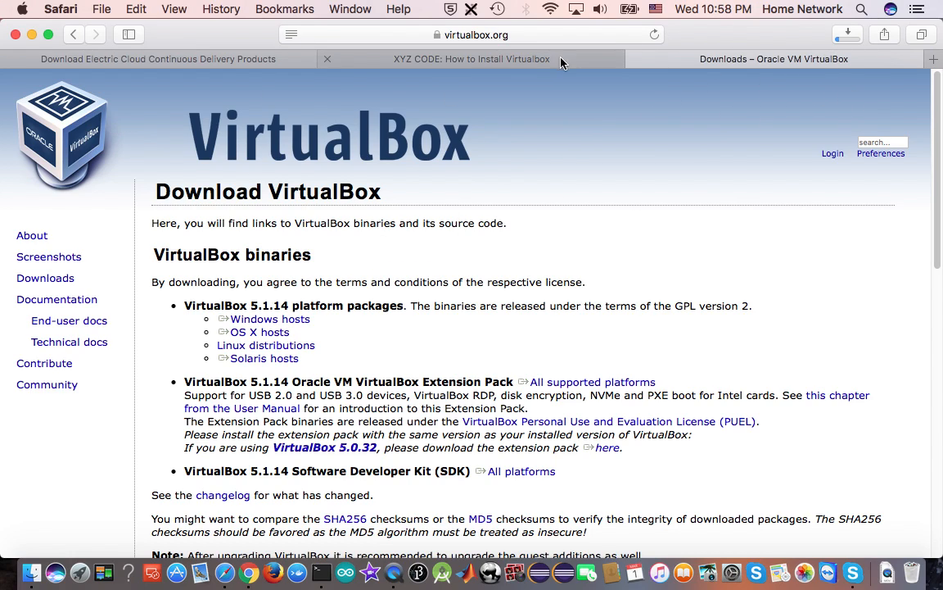
pyautogui.click(499, 64)
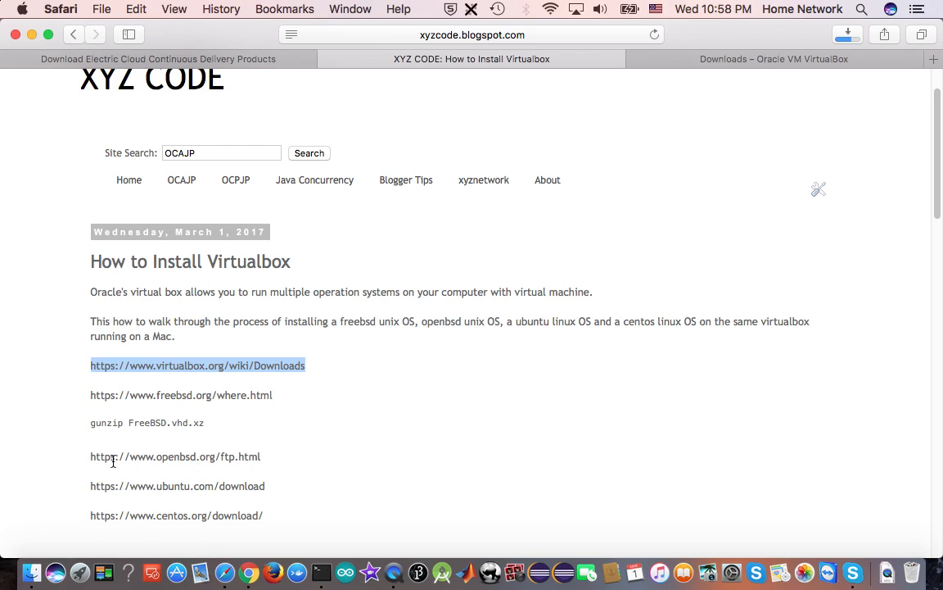
pyautogui.moveTo(92, 488); pyautogui.dragTo(266, 490)
pyautogui.rightClick(243, 488)
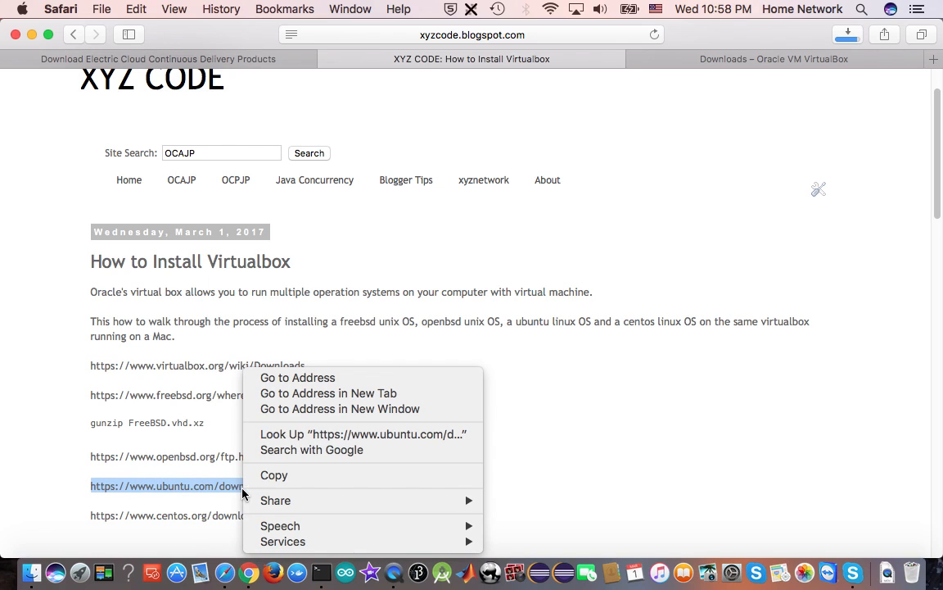
pyautogui.click(287, 478)
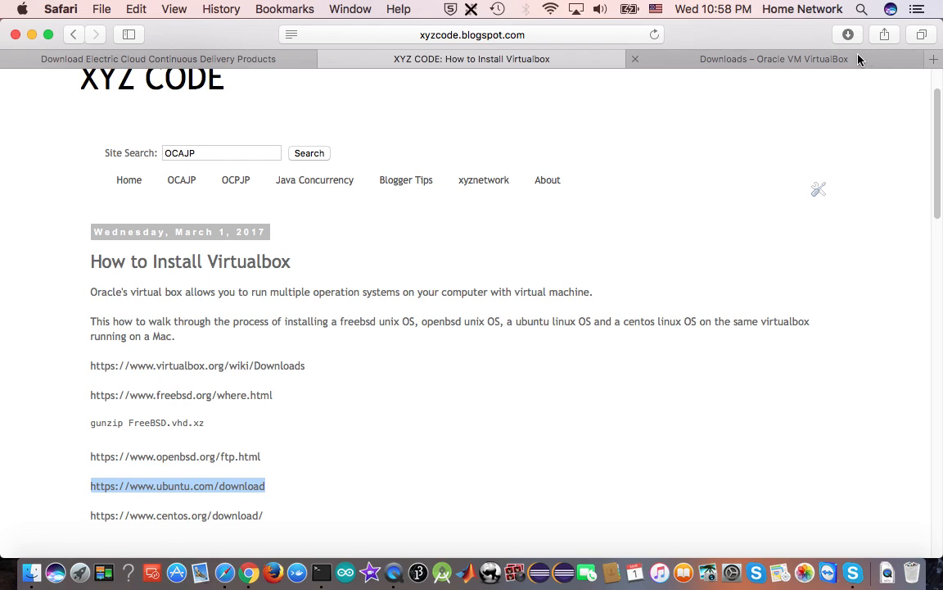
pyautogui.click(934, 61)
pyautogui.rightClick(472, 34)
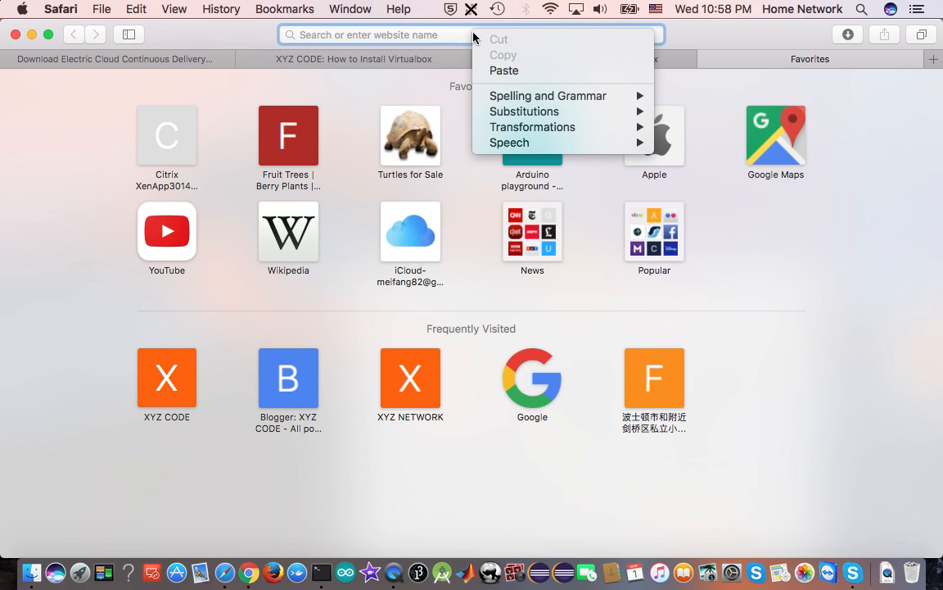
pyautogui.click(531, 74)
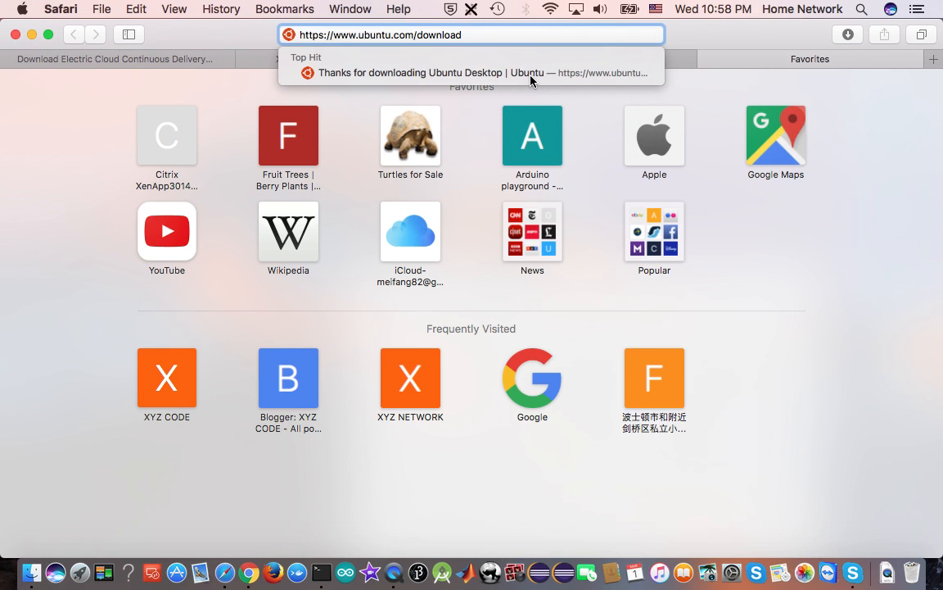
pyautogui.press('Return')
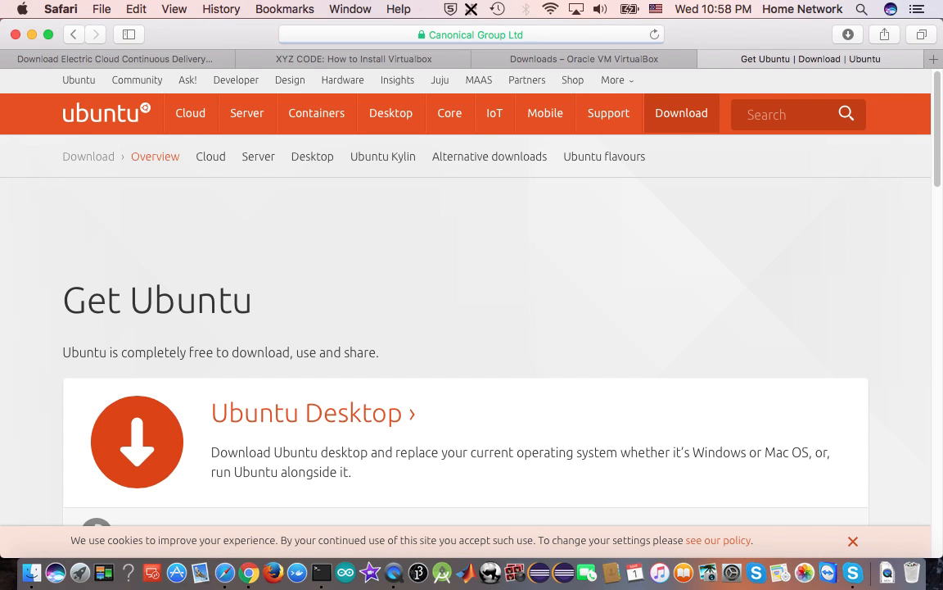
# Go to the Ubuntu Desktop download page and request the Ubuntu 16.04.2 LTS download
pyautogui.scroll(-1, 361, 344)
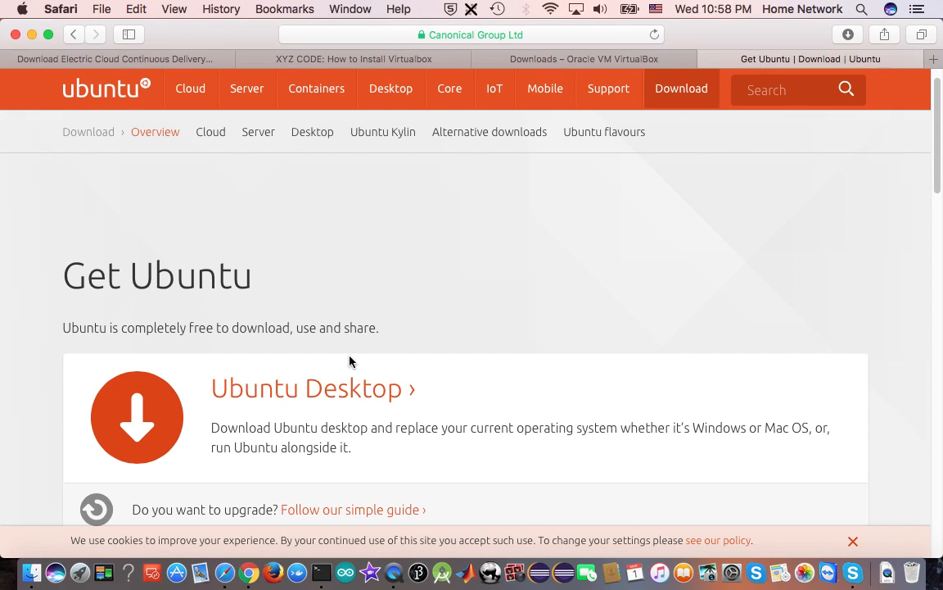
pyautogui.click(311, 399)
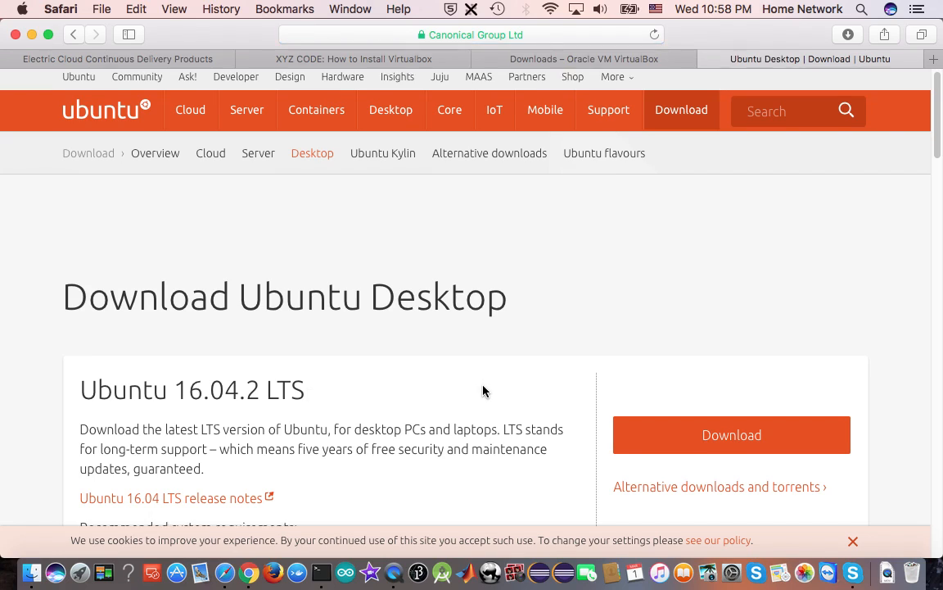
pyautogui.scroll(-5, 483, 391)
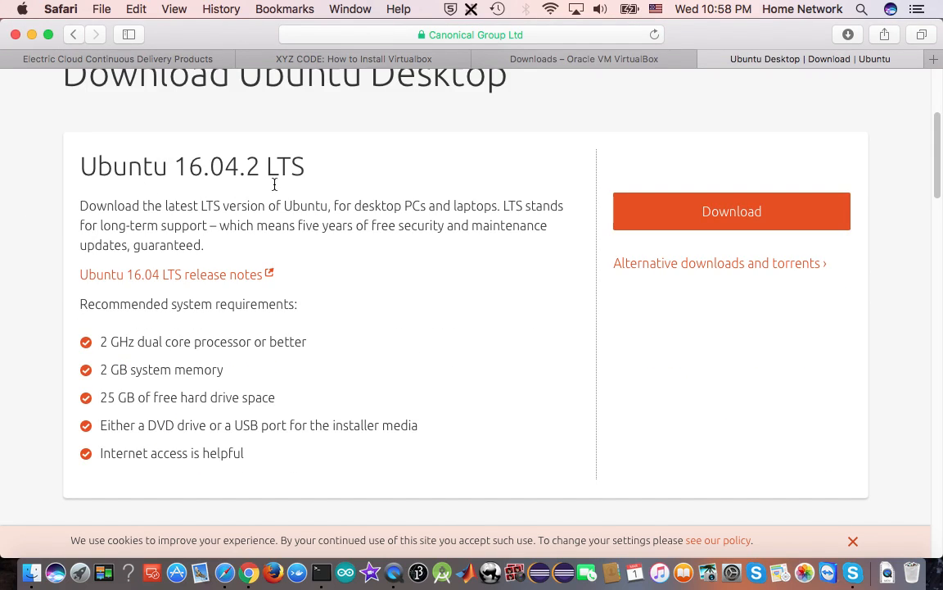
pyautogui.click(733, 214)
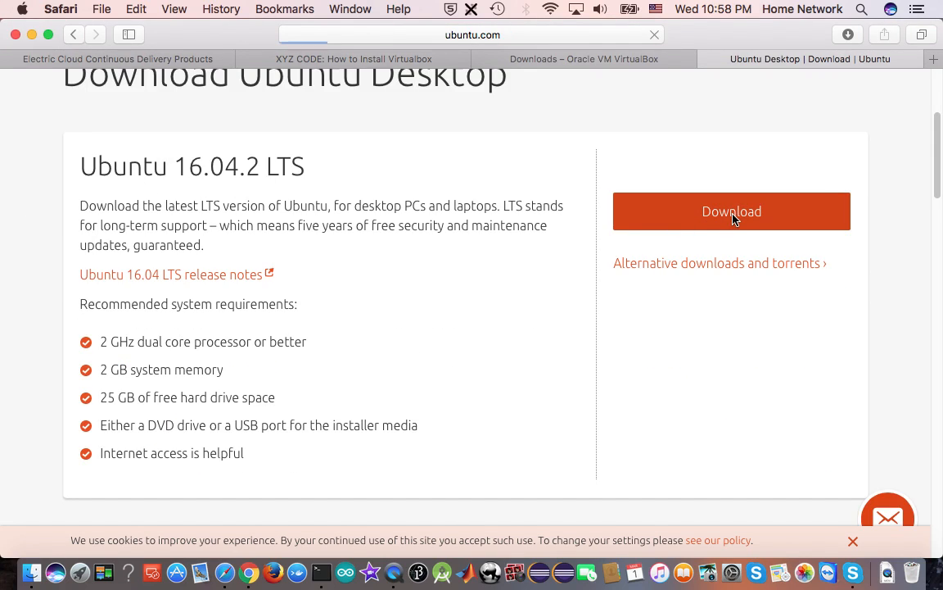
# Skip the contribution request to start the Ubuntu Desktop download, and check it in the browser's list of downloads
pyautogui.scroll(-5, 661, 335)
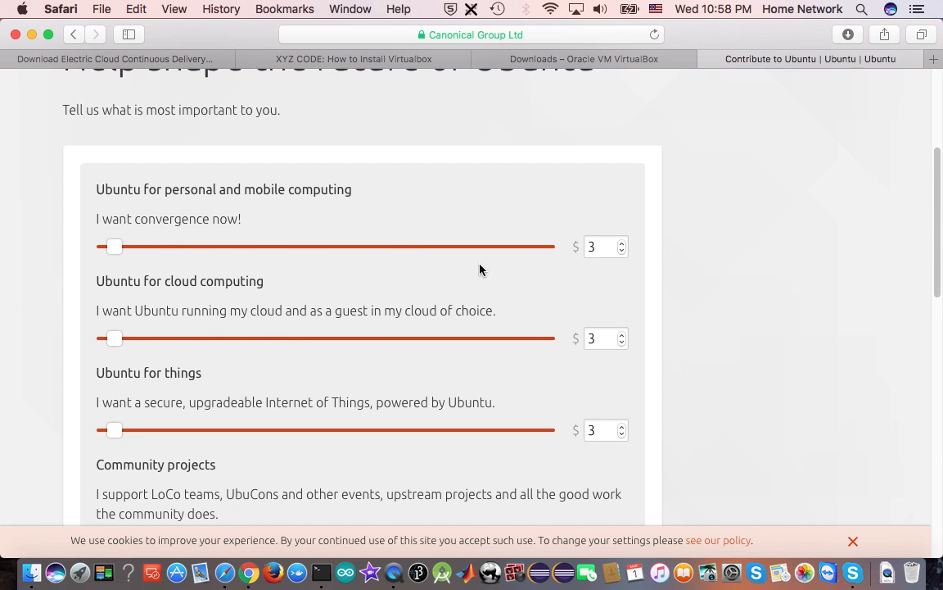
pyautogui.scroll(-1, 632, 300)
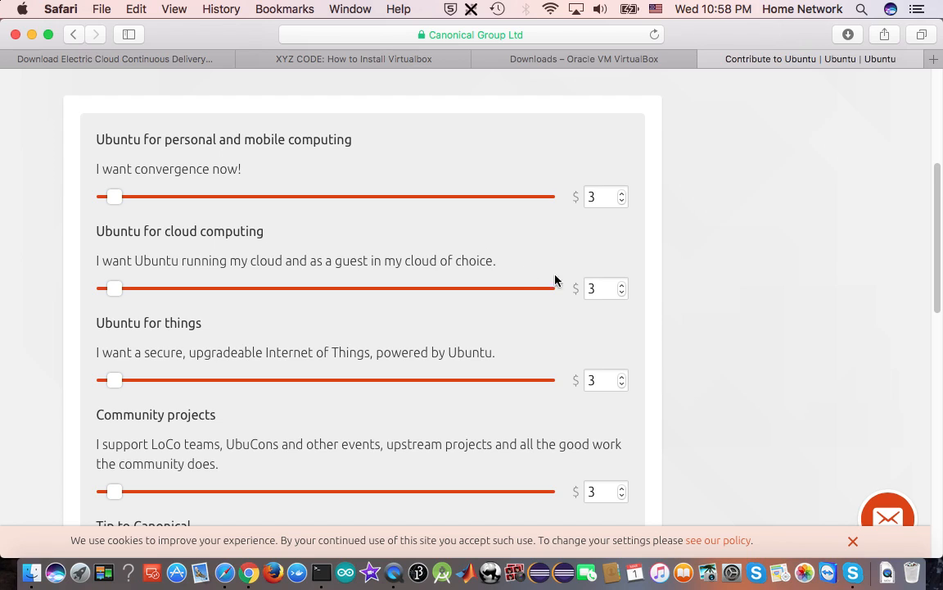
pyautogui.scroll(-3, 686, 321)
pyautogui.scroll(-5, 686, 320)
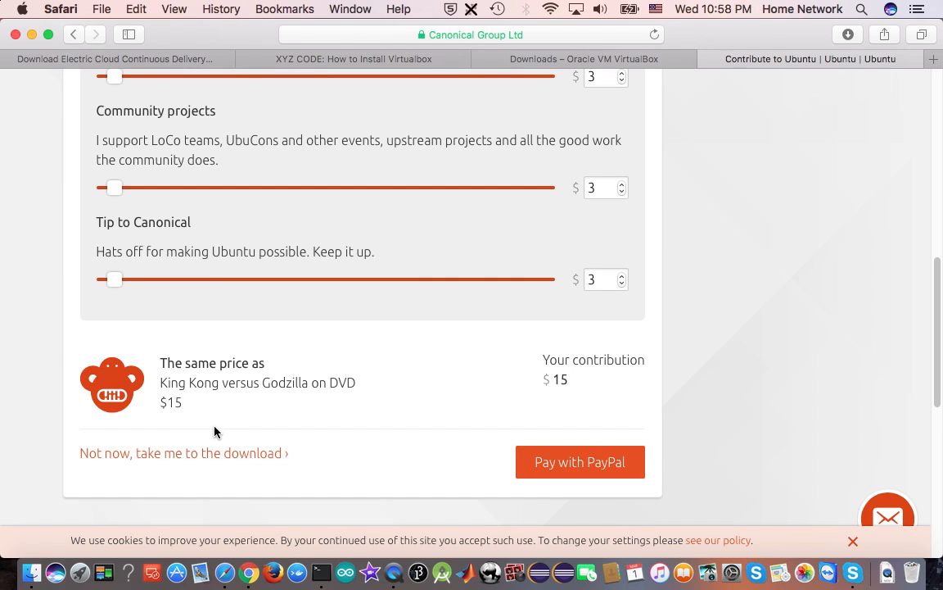
pyautogui.click(172, 458)
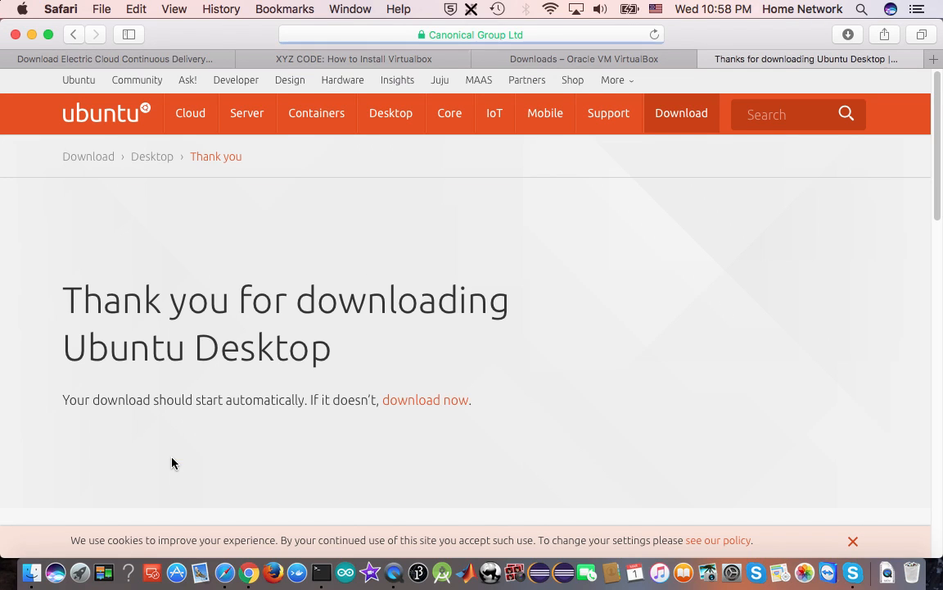
pyautogui.scroll(-5, 569, 393)
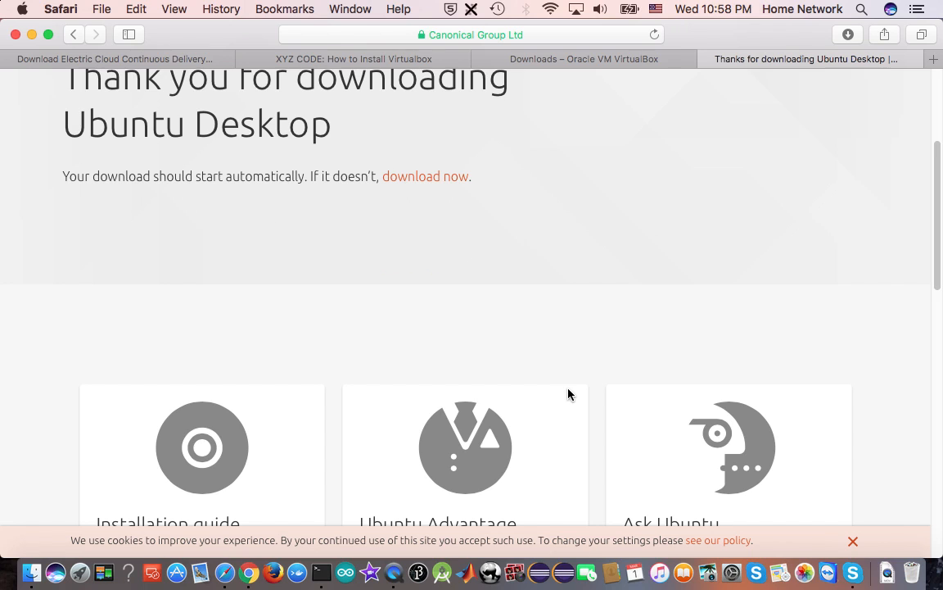
pyautogui.scroll(5, 569, 394)
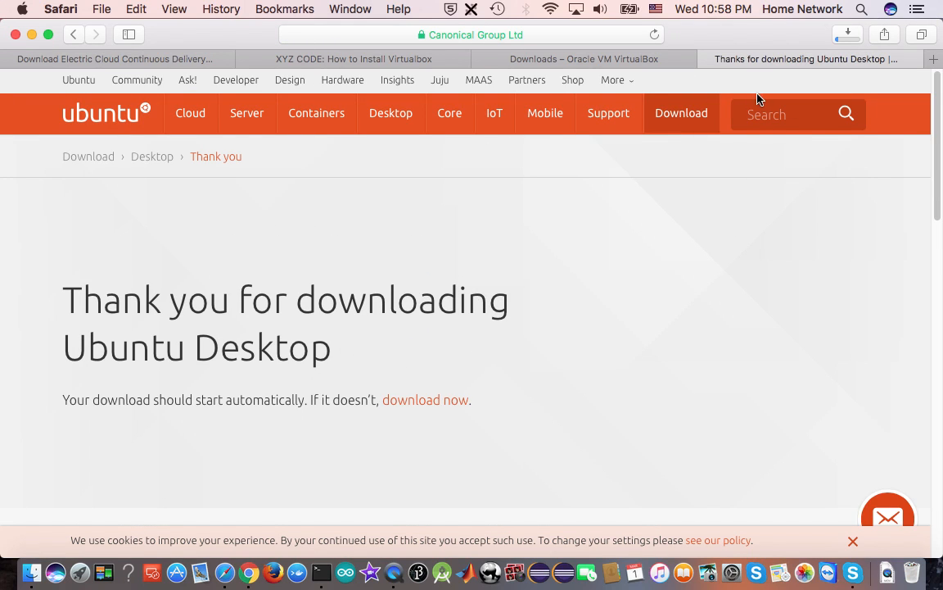
pyautogui.click(846, 36)
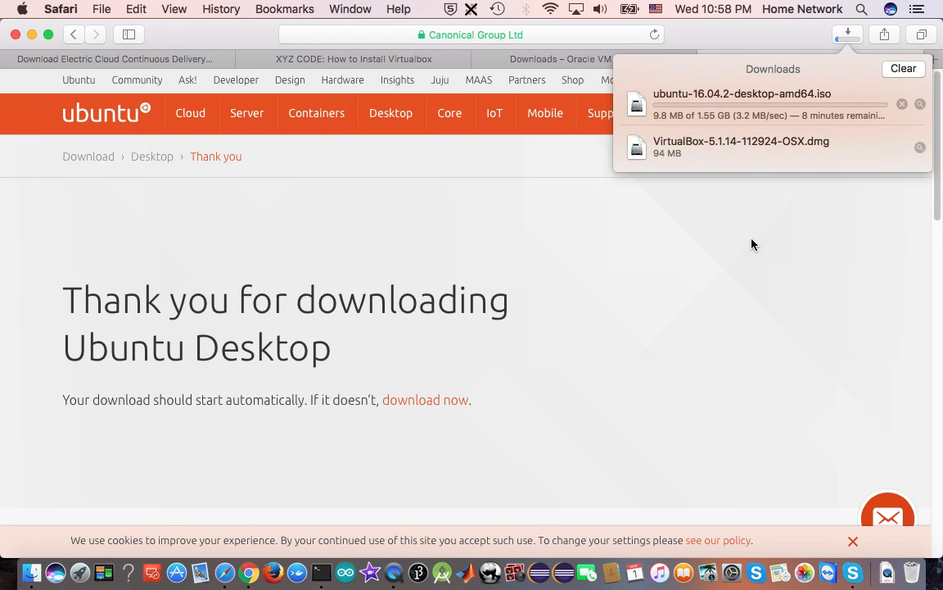
pyautogui.click(685, 256)
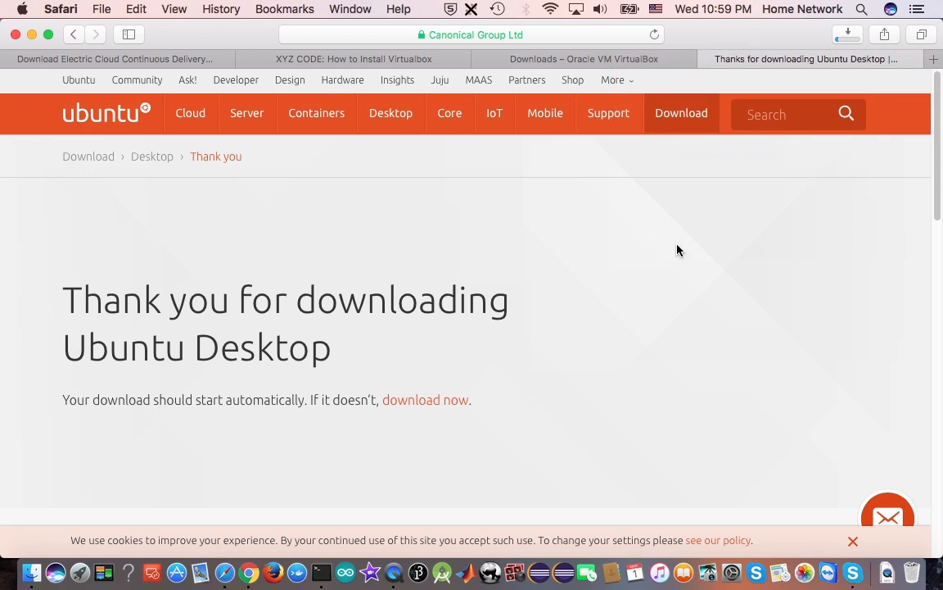
pyautogui.click(364, 65)
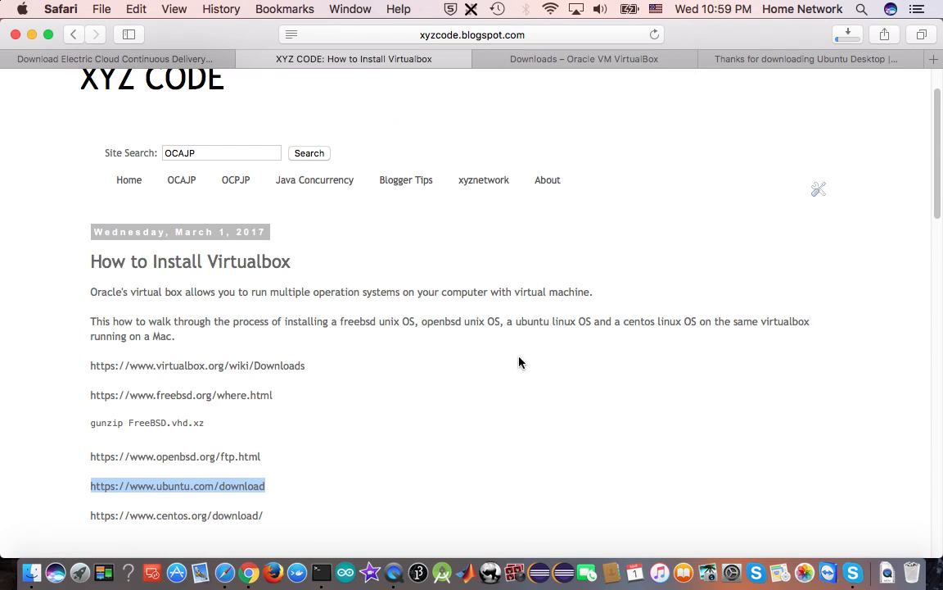
pyautogui.scroll(-1, 518, 358)
pyautogui.moveTo(92, 493); pyautogui.dragTo(266, 493)
pyautogui.rightClick(250, 493)
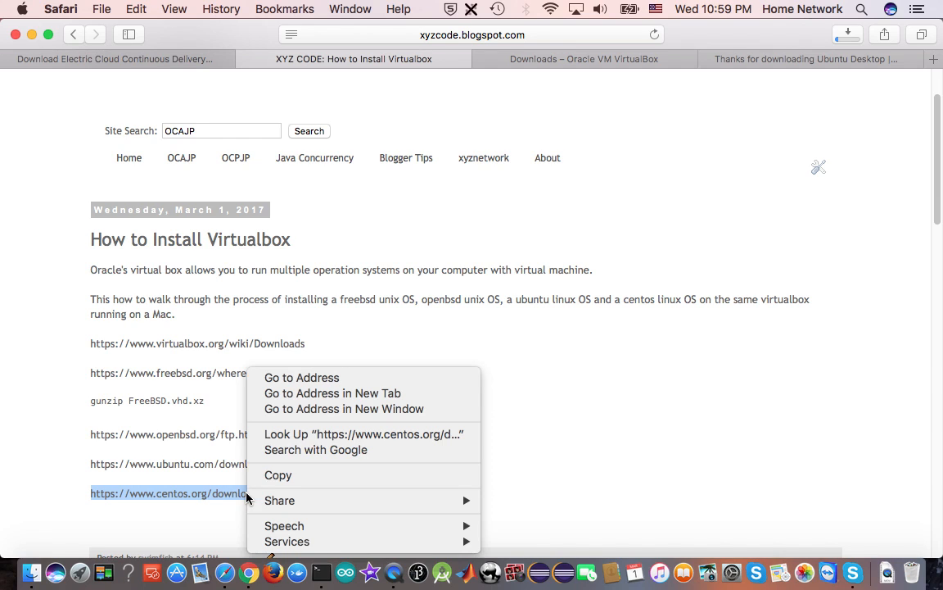
pyautogui.click(331, 477)
pyautogui.click(935, 59)
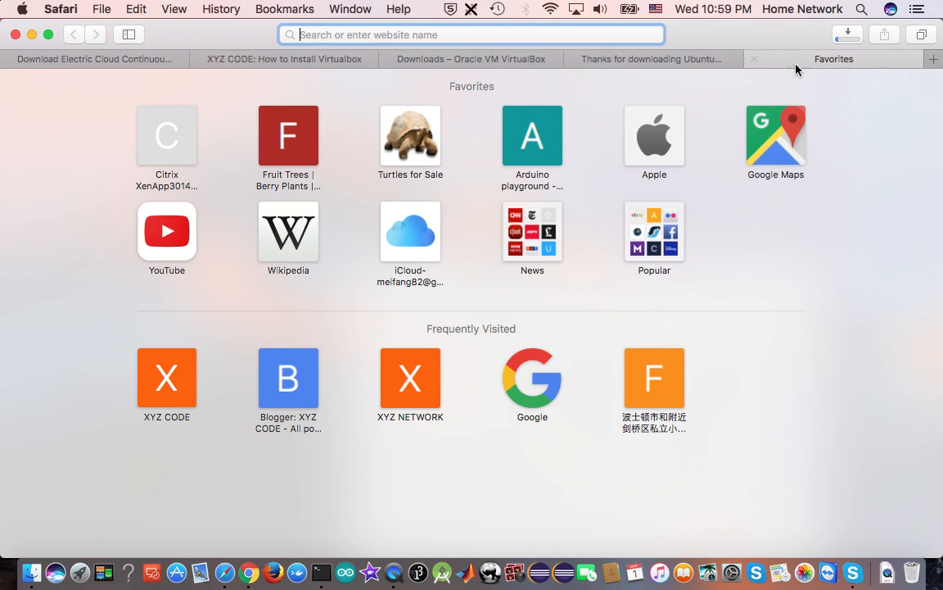
pyautogui.rightClick(452, 35)
pyautogui.click(515, 74)
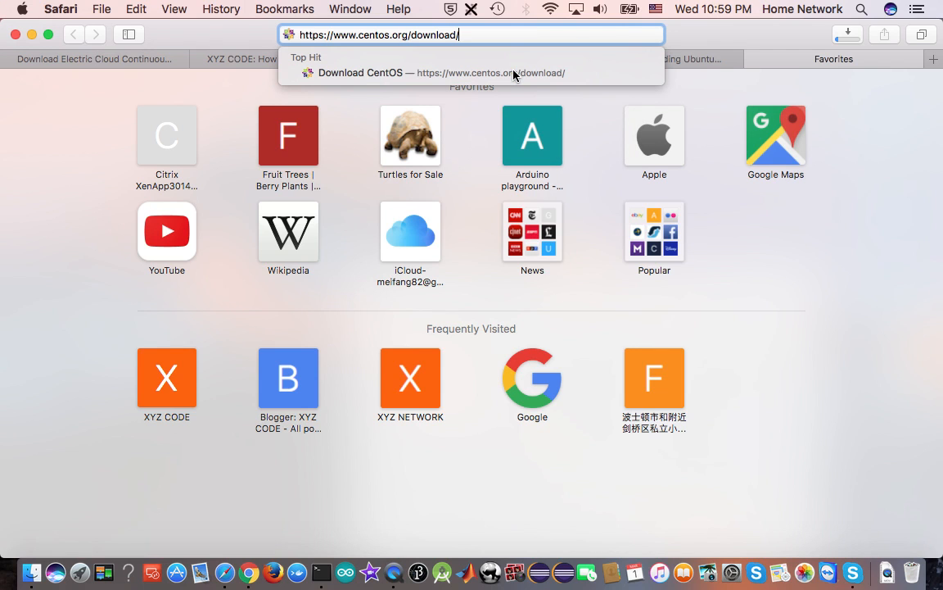
pyautogui.click(516, 73)
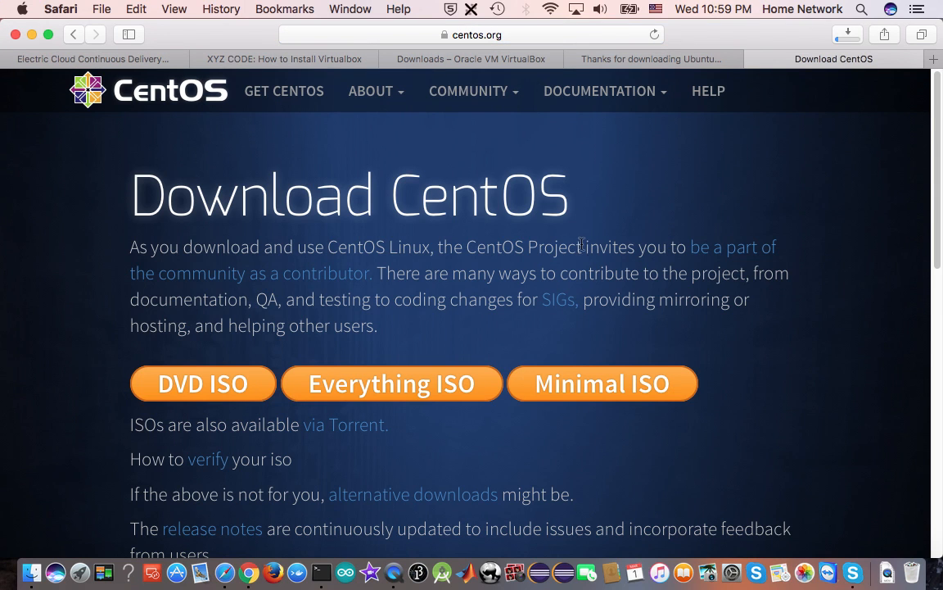
# Choose the CentOS Minimal ISO and download CentOS-7-x86_64-Minimal-1611.iso from the mirrors.umflint.edu mirror
pyautogui.scroll(-2, 558, 300)
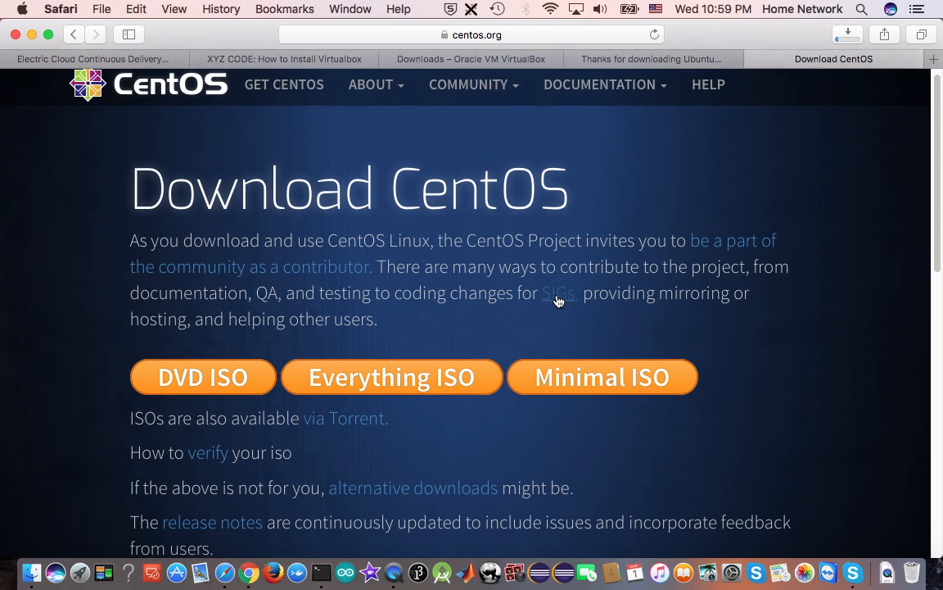
pyautogui.click(608, 371)
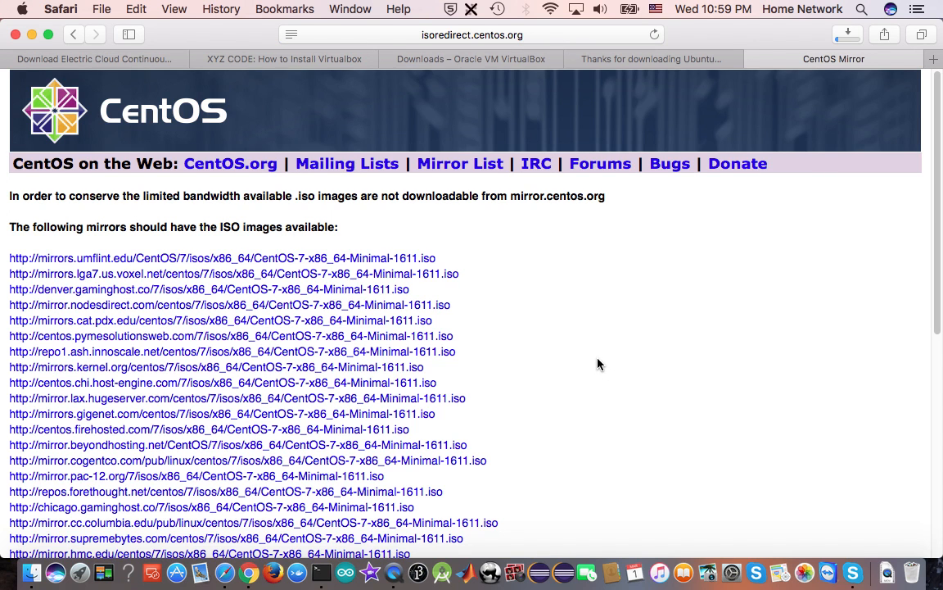
pyautogui.click(278, 264)
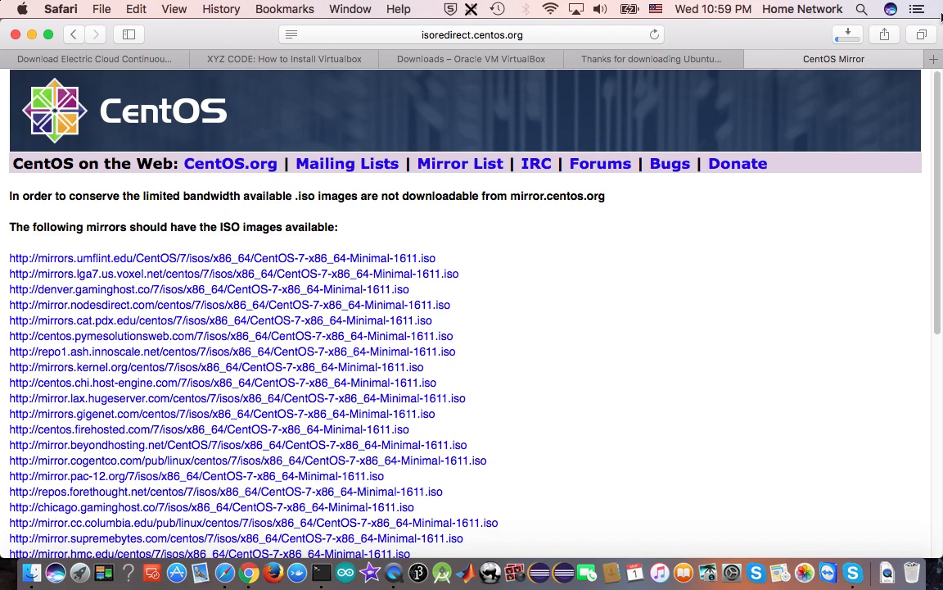
# Open the downloaded VirtualBox-5.1.14-112924-OSX.dmg and launch the VirtualBox.pkg installer
pyautogui.click(848, 36)
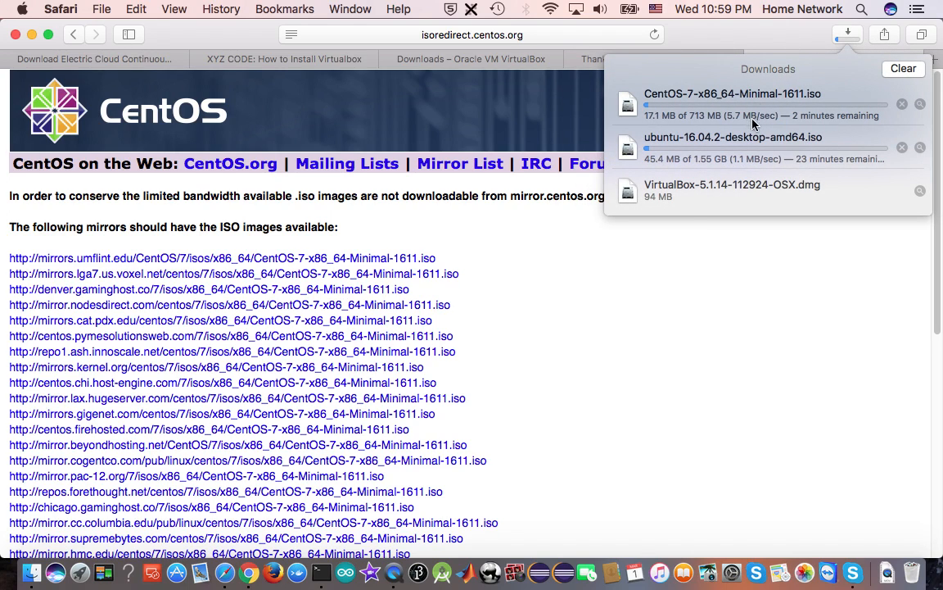
pyautogui.click(690, 195)
pyautogui.doubleClick(690, 195)
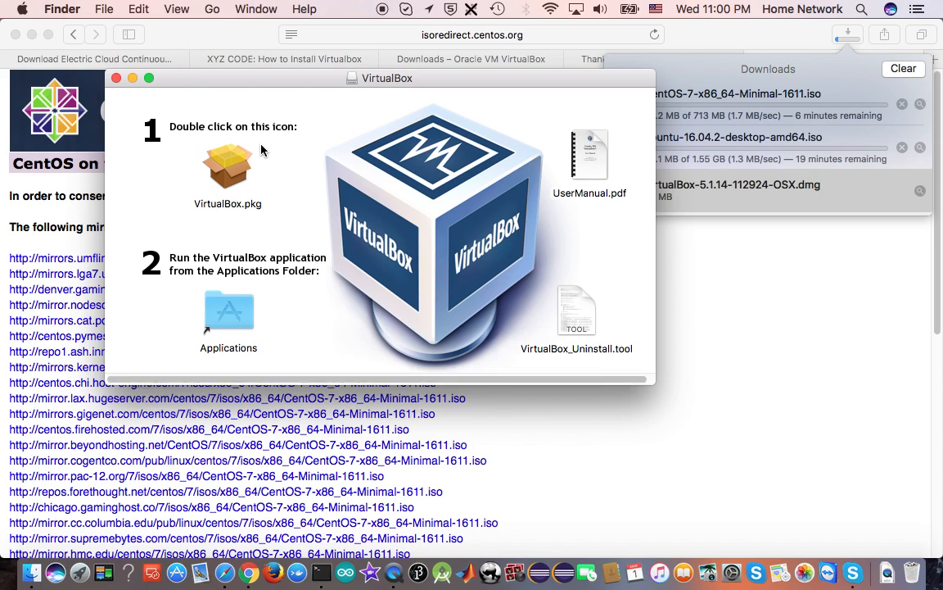
pyautogui.doubleClick(238, 169)
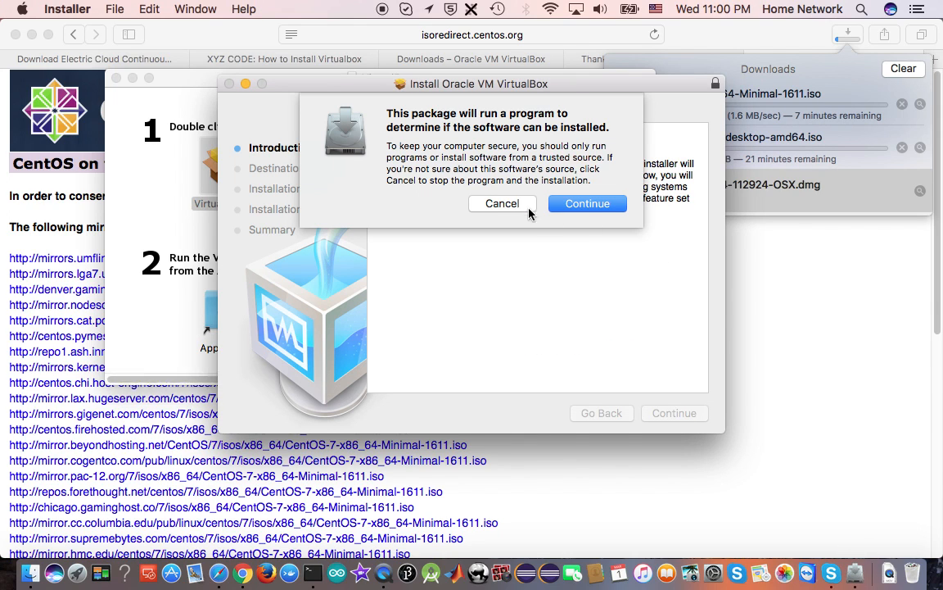
# Allow the package check and start the standard VirtualBox installation on Macintosh HD
pyautogui.click(599, 210)
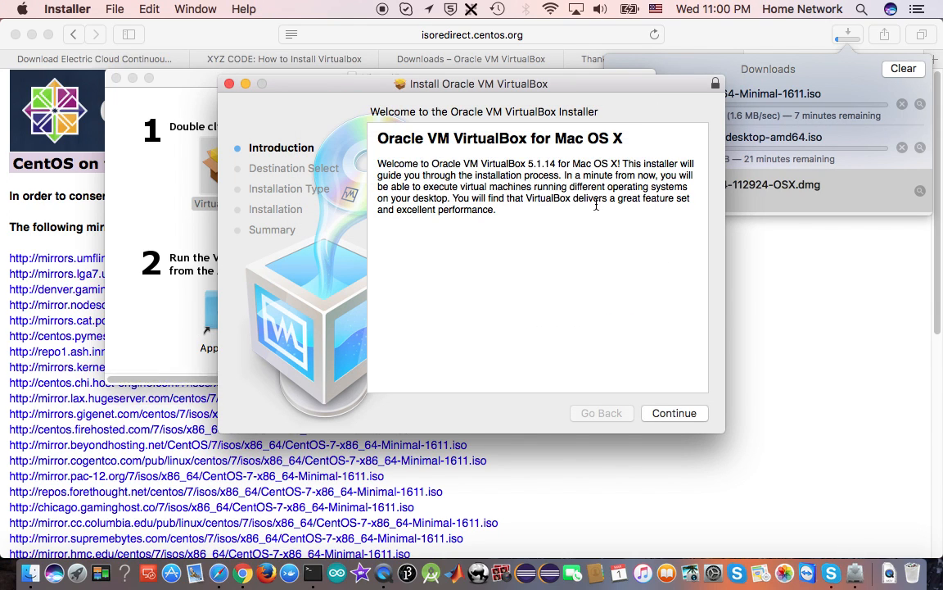
pyautogui.click(685, 418)
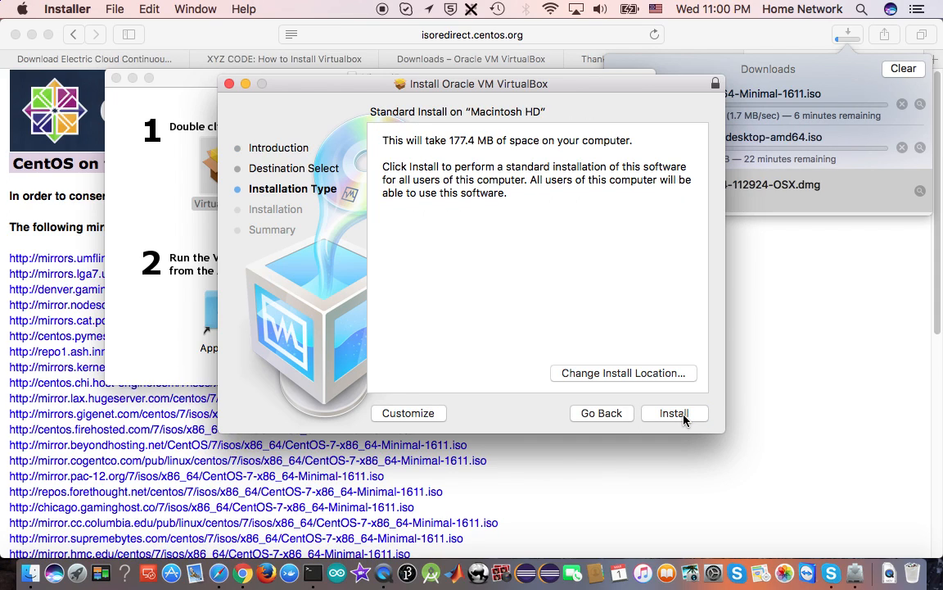
pyautogui.click(674, 415)
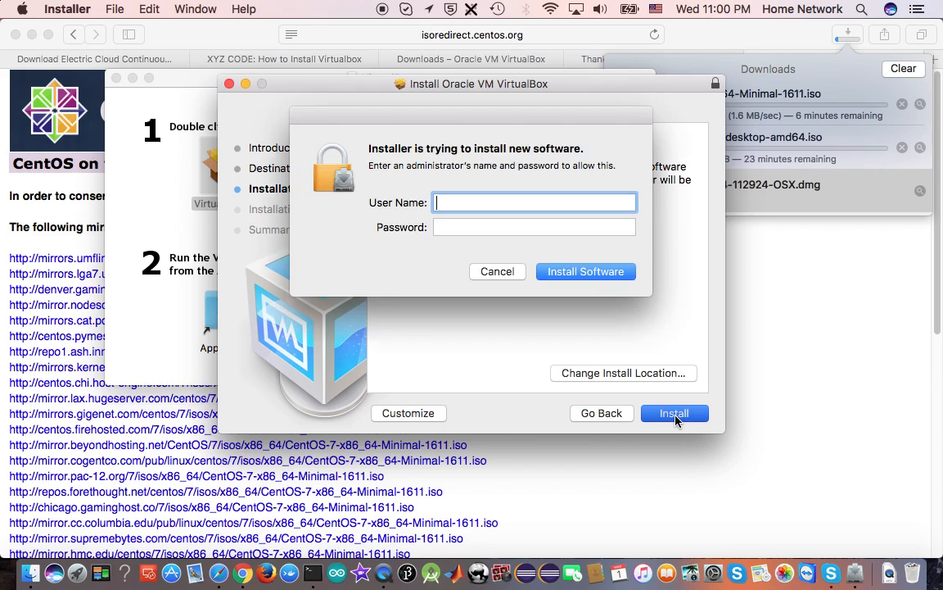
# Authorize the software installation by entering the administrator's user name and account password
pyautogui.write('x')
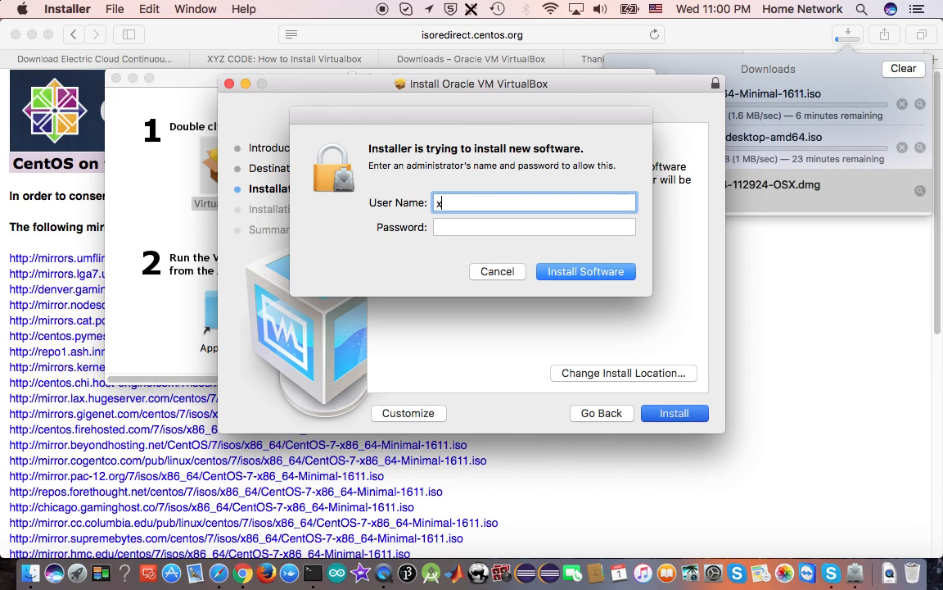
pyautogui.write('yz')
pyautogui.press('Tab')
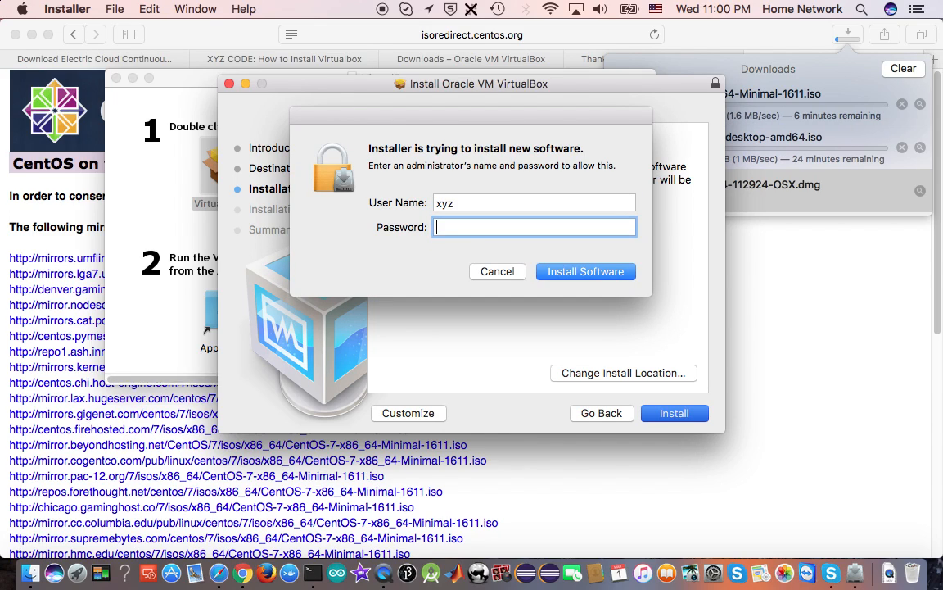
pyautogui.write('••••••••••••')
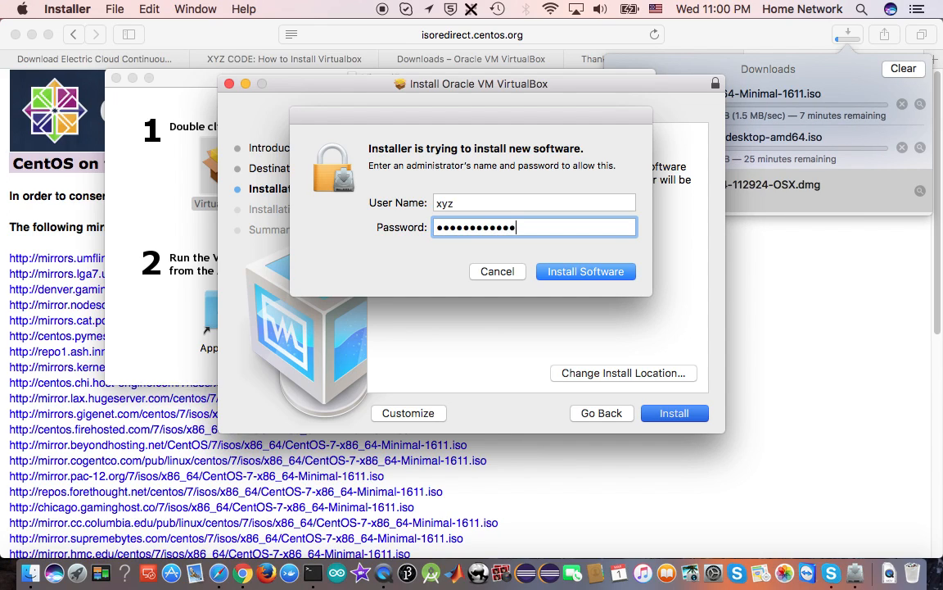
pyautogui.write('••••••')
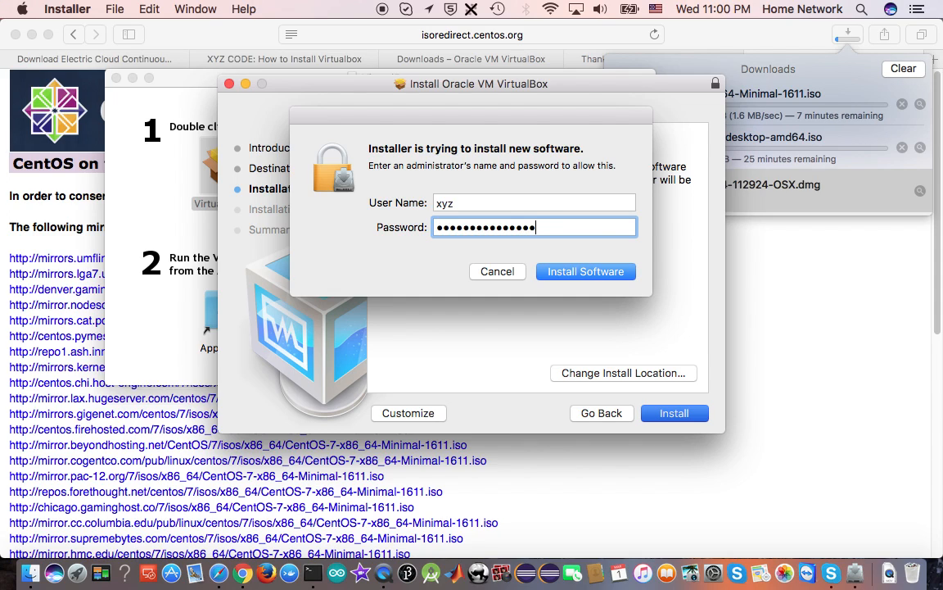
pyautogui.press('Return')
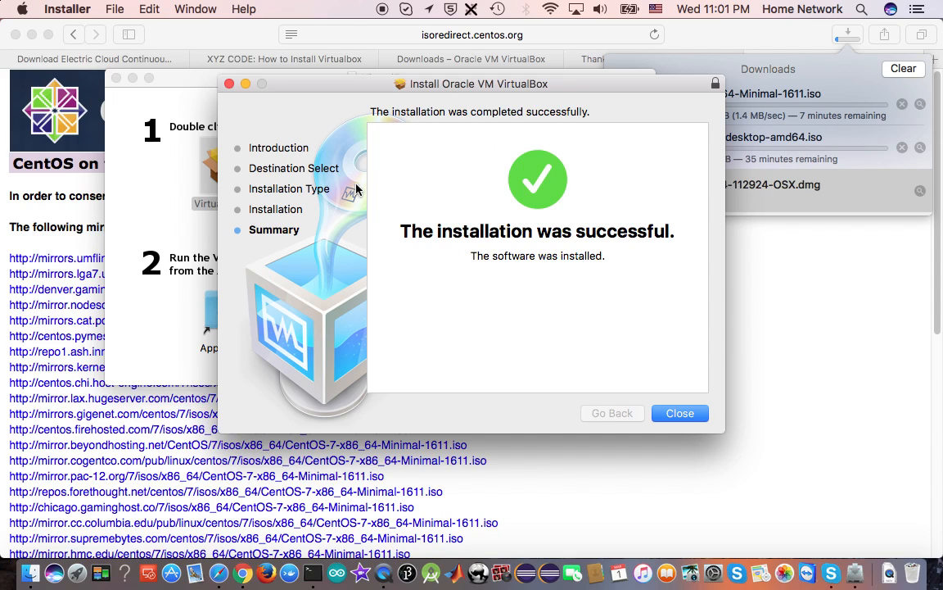
# Finish the installer by moving it to the Trash, and launch VirtualBox from the Applications folder
pyautogui.click(681, 414)
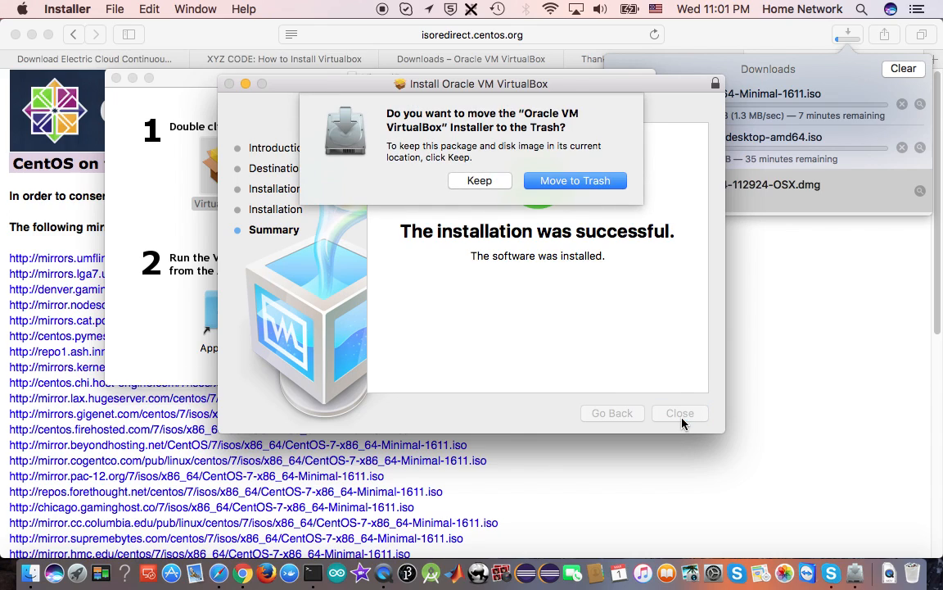
pyautogui.click(530, 180)
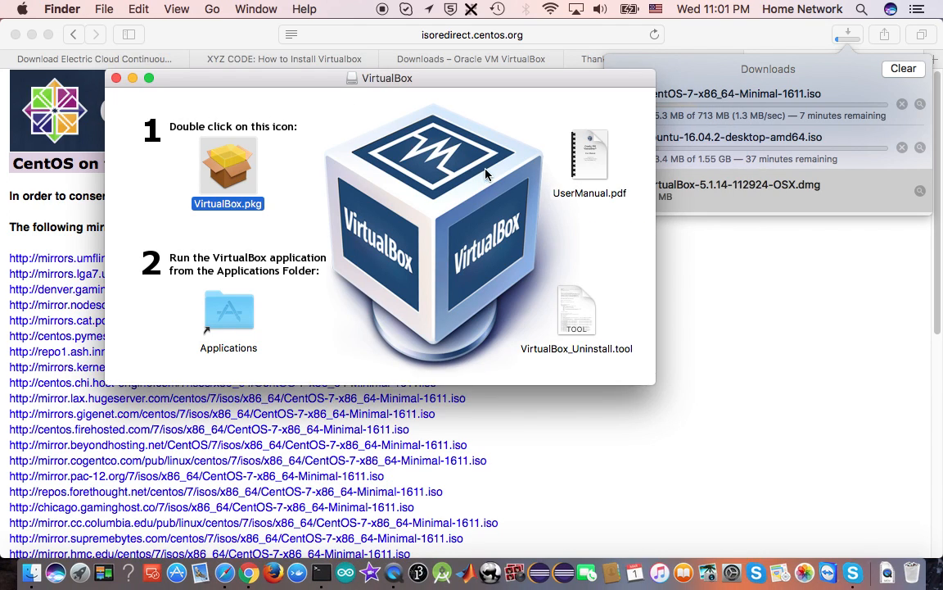
pyautogui.click(237, 316)
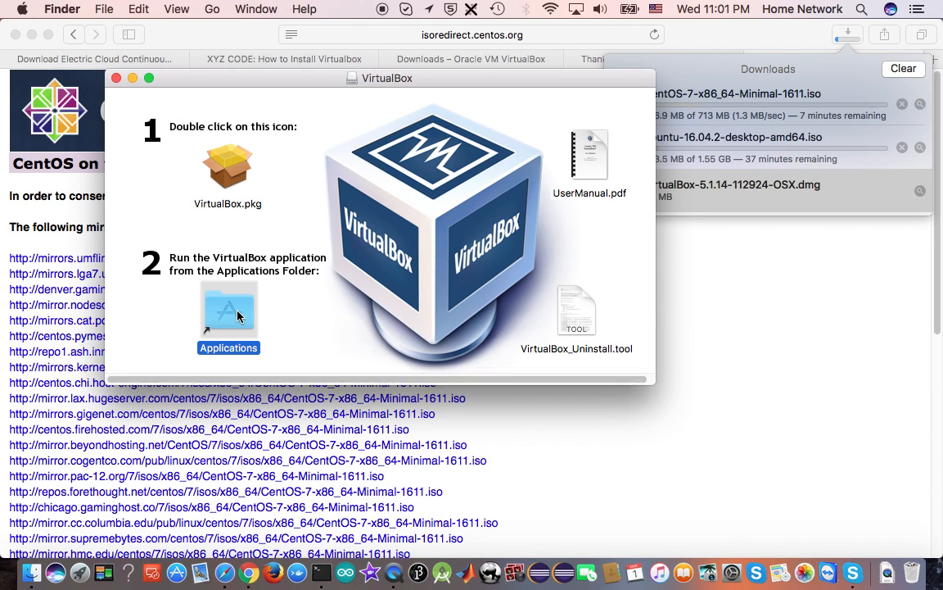
pyautogui.doubleClick(238, 316)
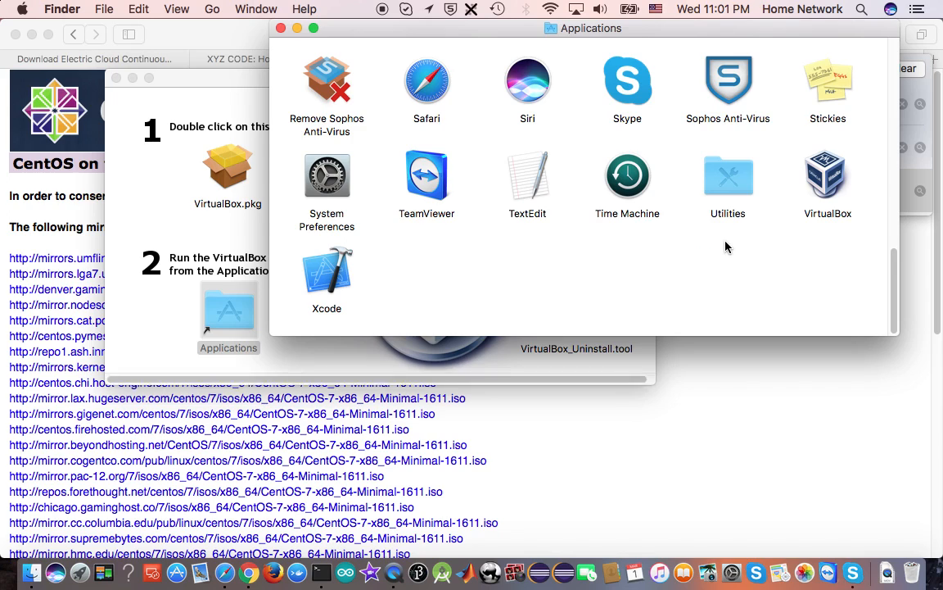
pyautogui.doubleClick(829, 184)
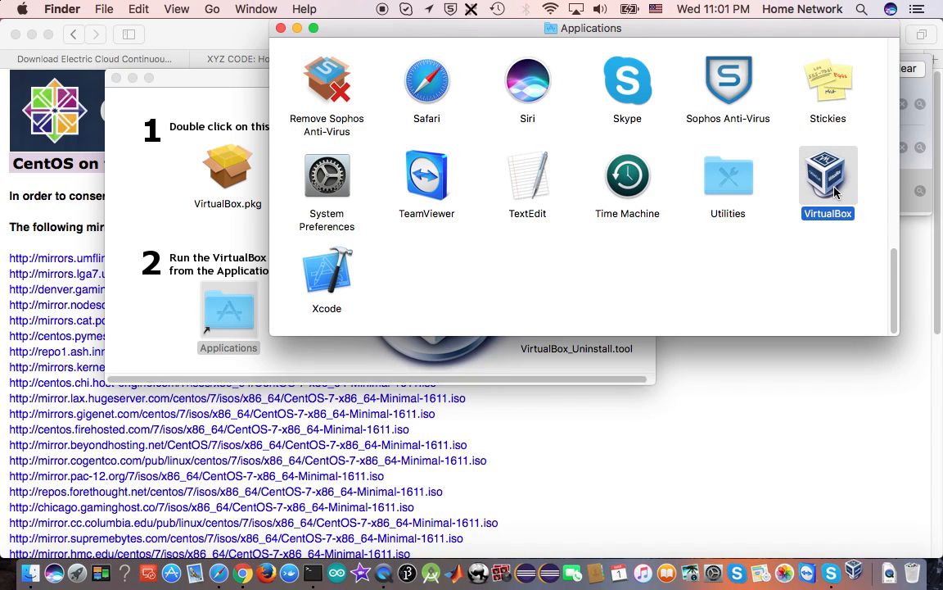
pyautogui.click(282, 29)
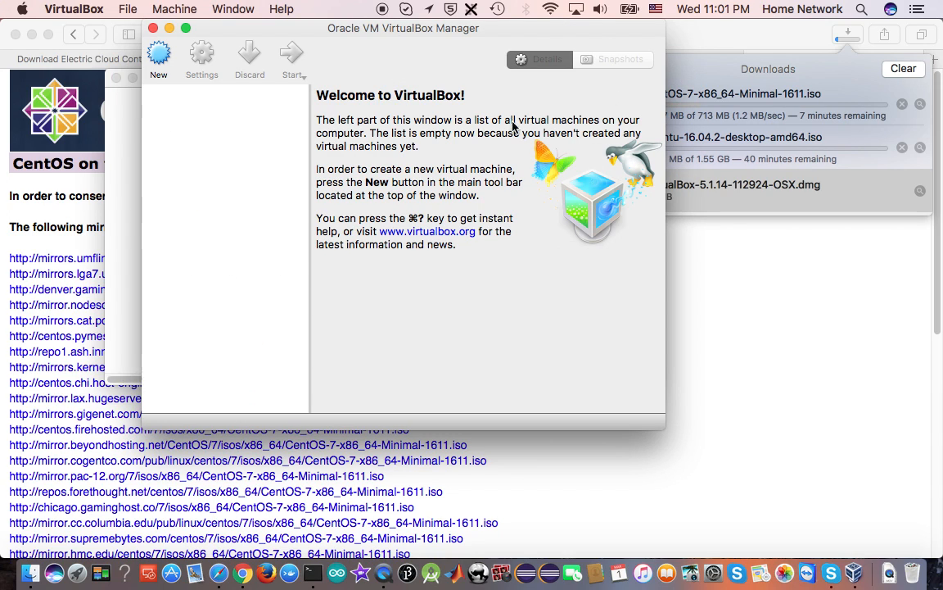
# Try to create a new virtual machine named freebsd with type BSD and version FreeBSD (32-bit)
pyautogui.moveTo(395, 36); pyautogui.dragTo(484, 78)
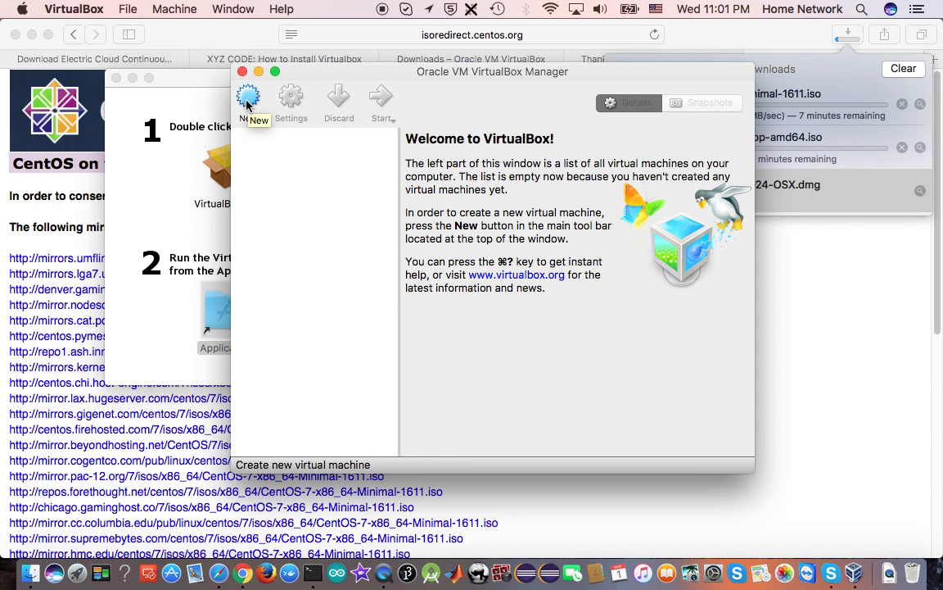
pyautogui.moveTo(405, 80); pyautogui.dragTo(350, 69)
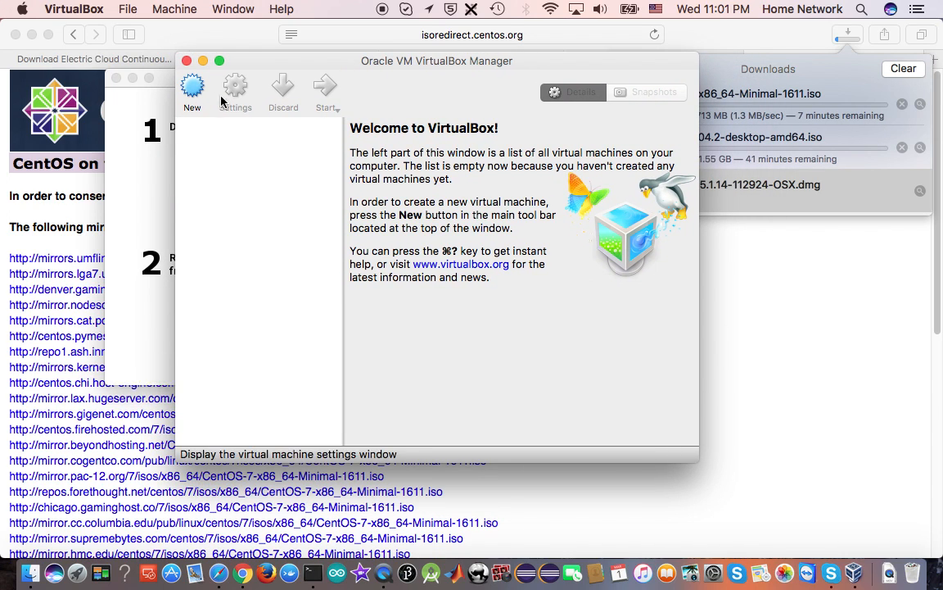
pyautogui.click(194, 89)
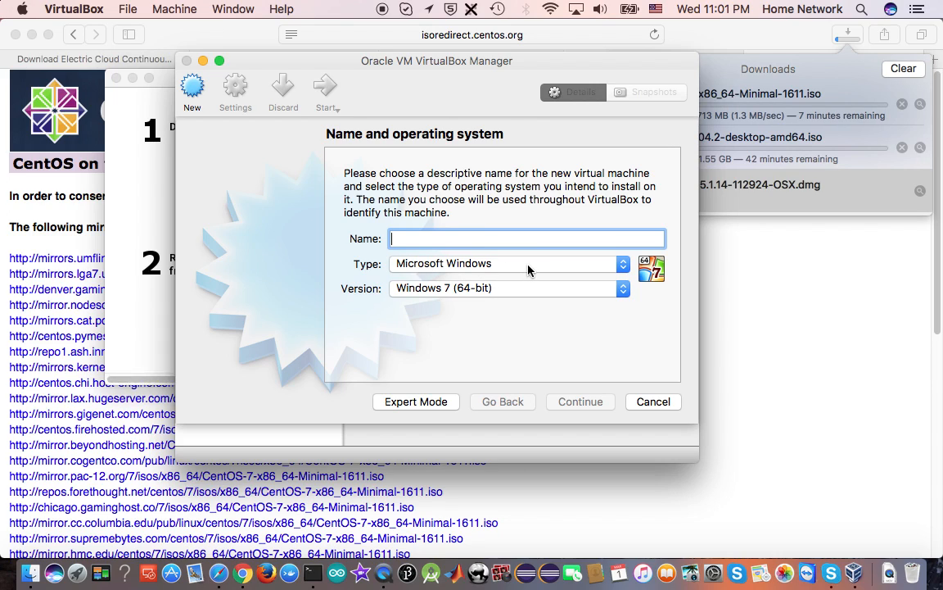
pyautogui.click(527, 270)
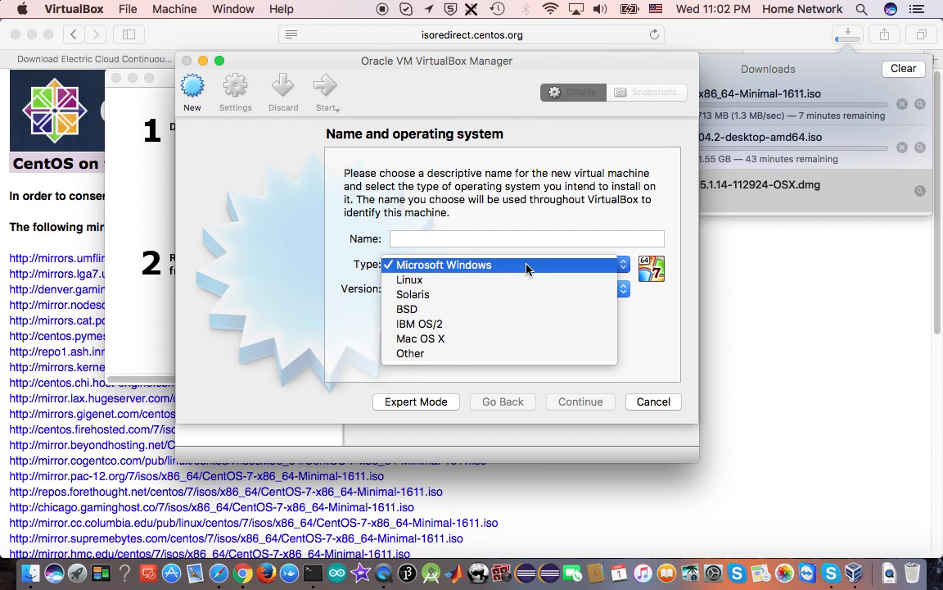
pyautogui.click(483, 309)
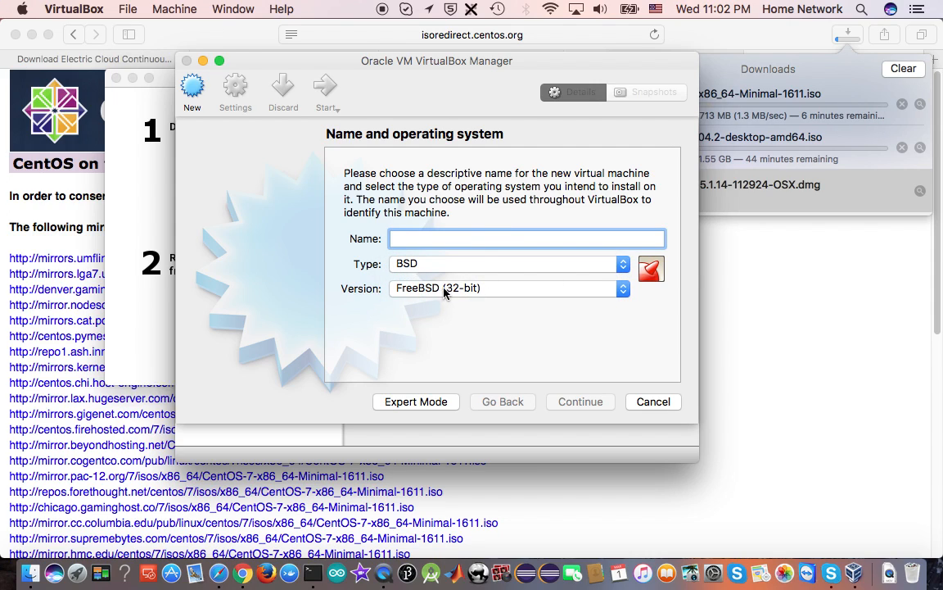
pyautogui.write('f')
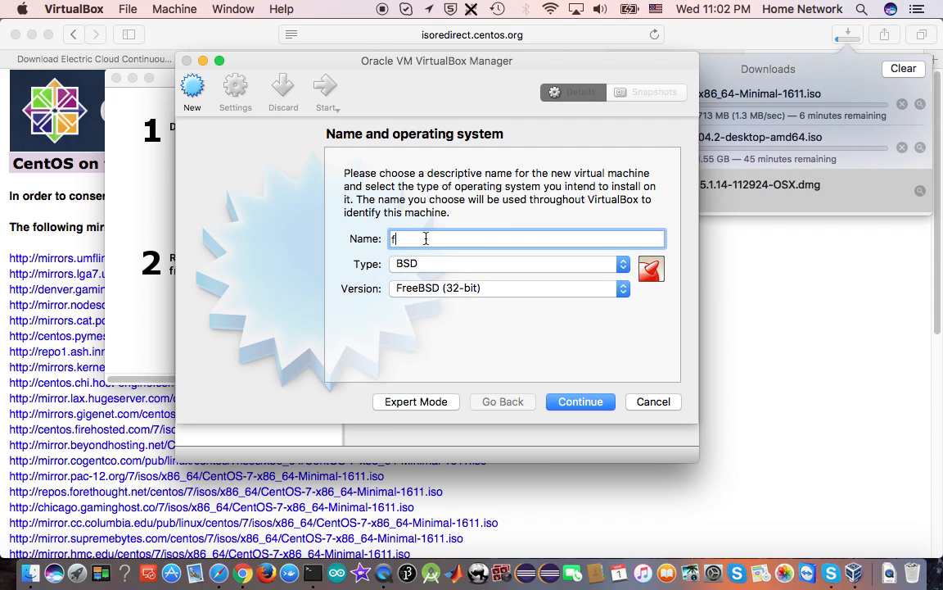
pyautogui.write('reebsd')
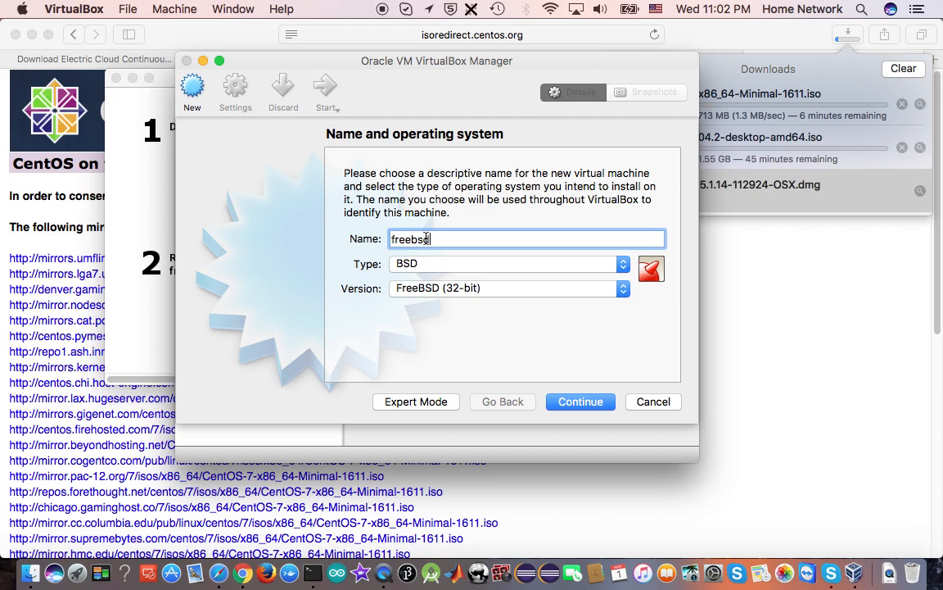
pyautogui.click(597, 404)
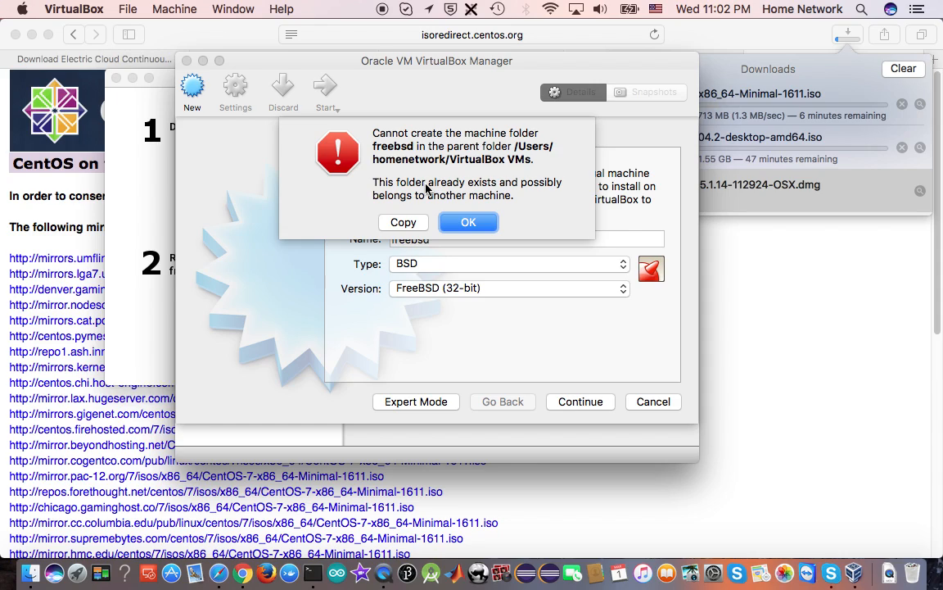
# Copy and dismiss the machine folder error, then rename the virtual machine freebsd2 and accept 1024 MB of memory
pyautogui.click(405, 222)
pyautogui.click(464, 220)
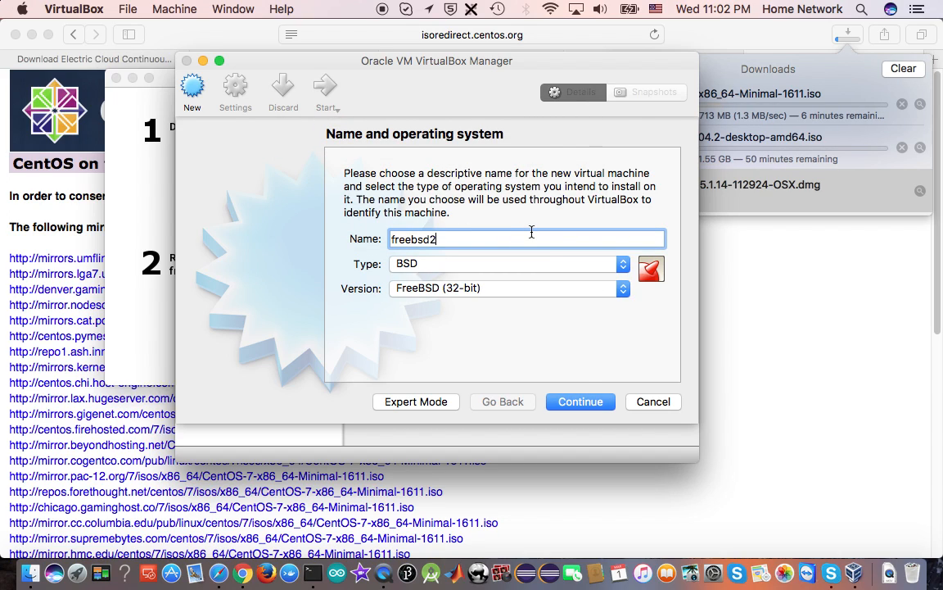
pyautogui.click(592, 402)
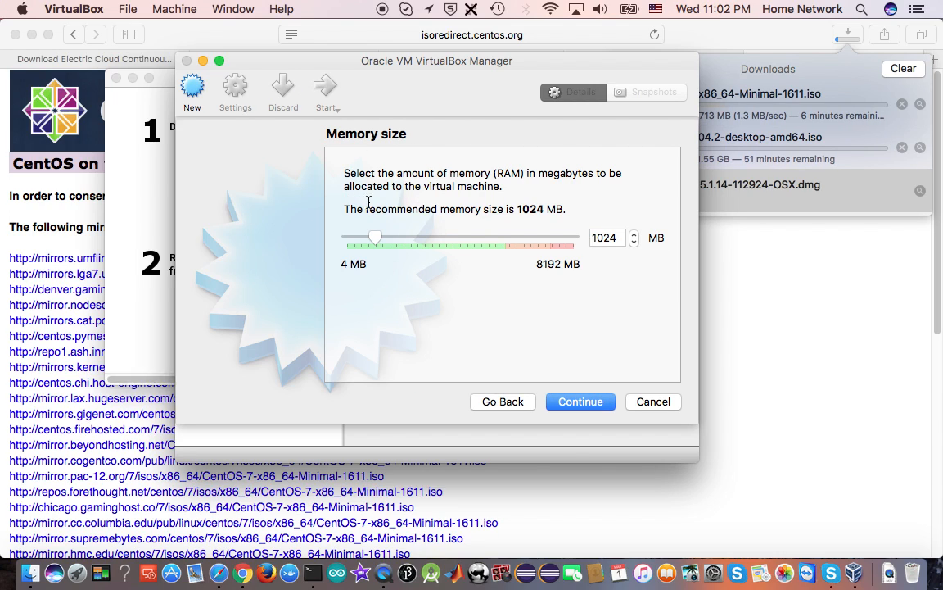
pyautogui.click(582, 402)
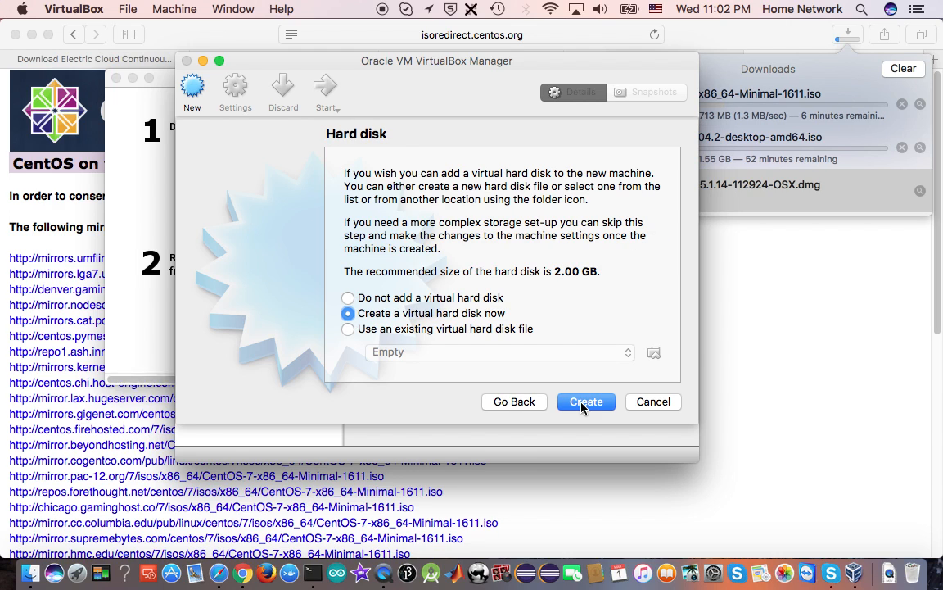
# Create a dynamically allocated 2.00 GB VDI hard disk for the freebsd2 virtual machine
pyautogui.click(583, 402)
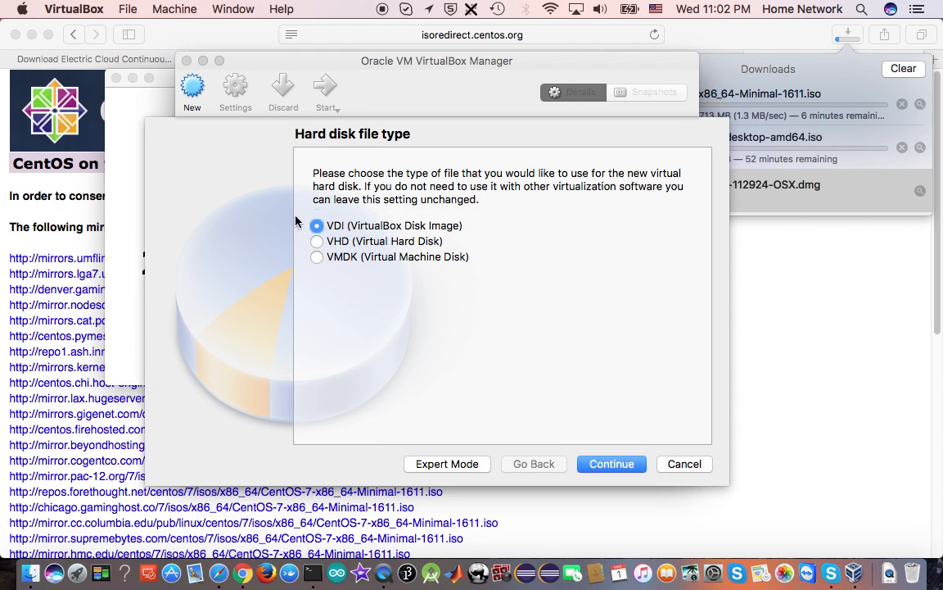
pyautogui.click(606, 463)
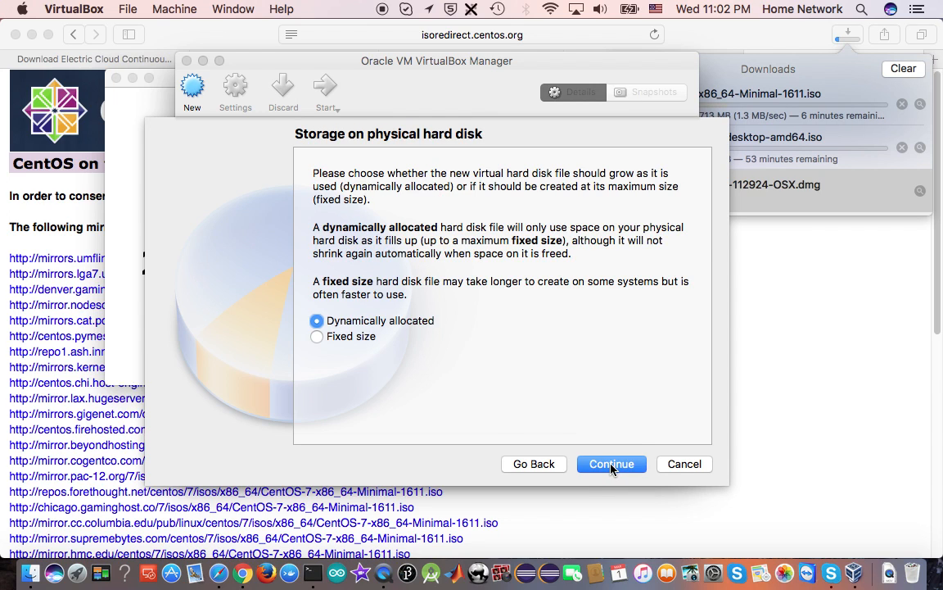
pyautogui.click(610, 464)
pyautogui.click(612, 465)
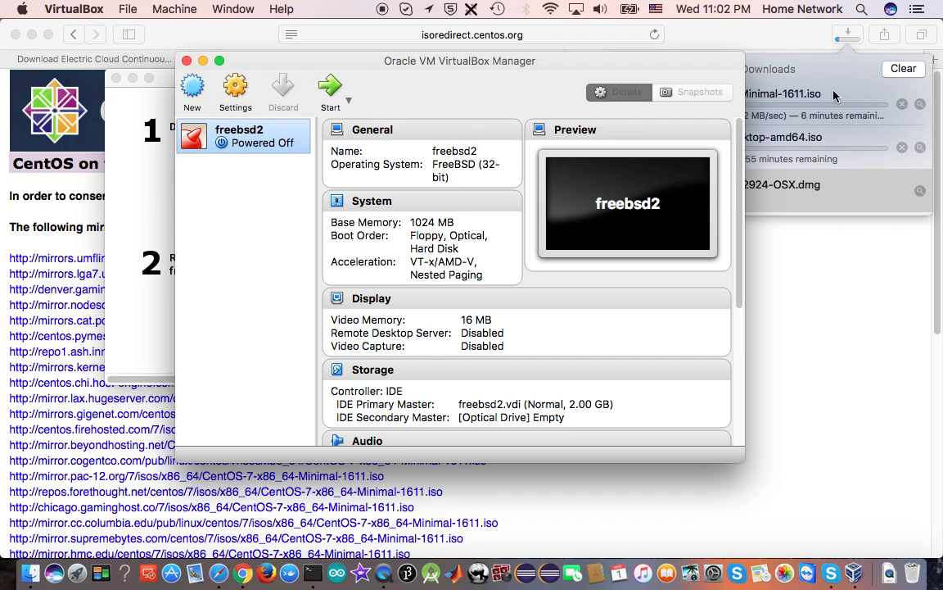
# Start another virtual machine named openbsd with type BSD and version OpenBSD (32-bit)
pyautogui.click(193, 87)
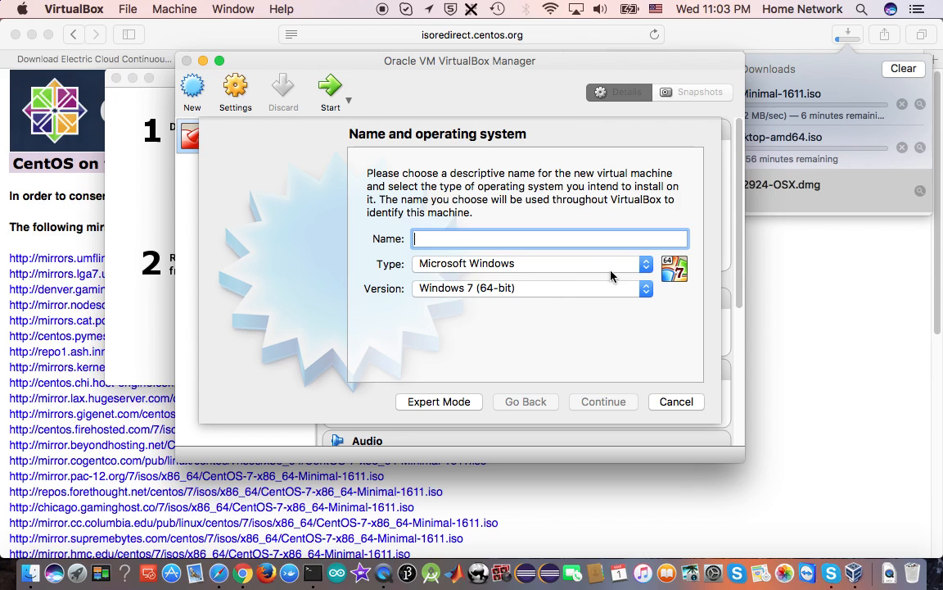
pyautogui.click(641, 265)
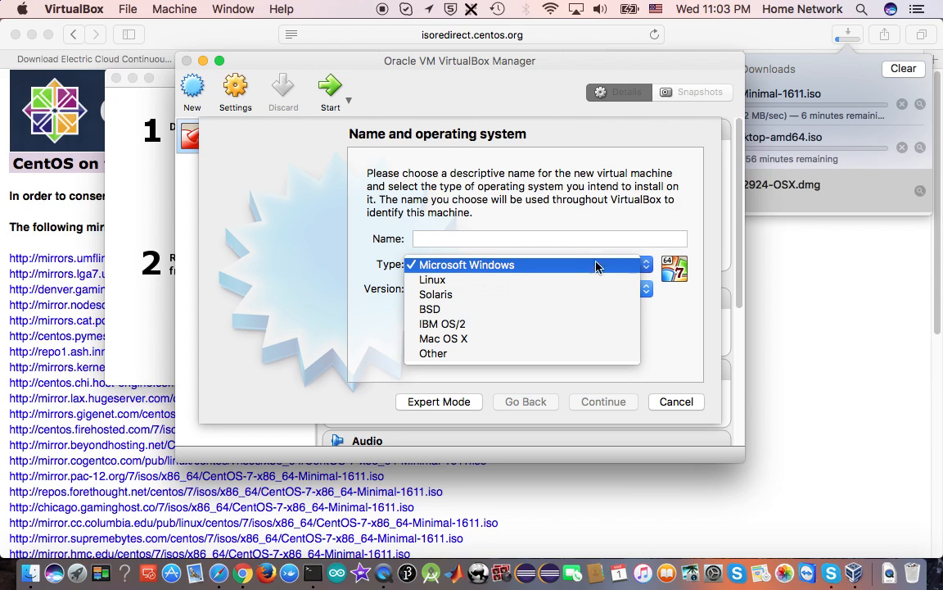
pyautogui.click(498, 311)
pyautogui.click(642, 290)
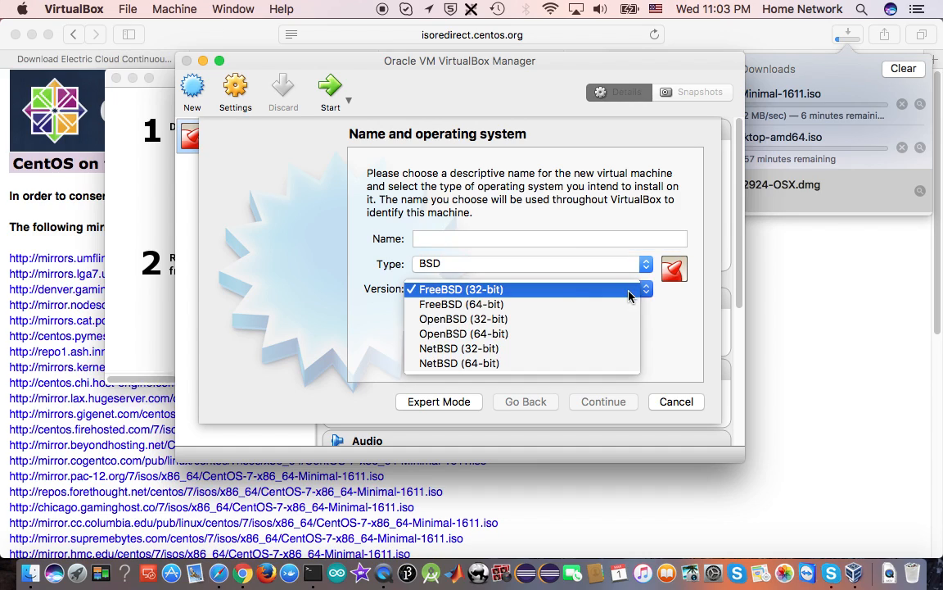
pyautogui.click(534, 319)
pyautogui.write('openbsd')
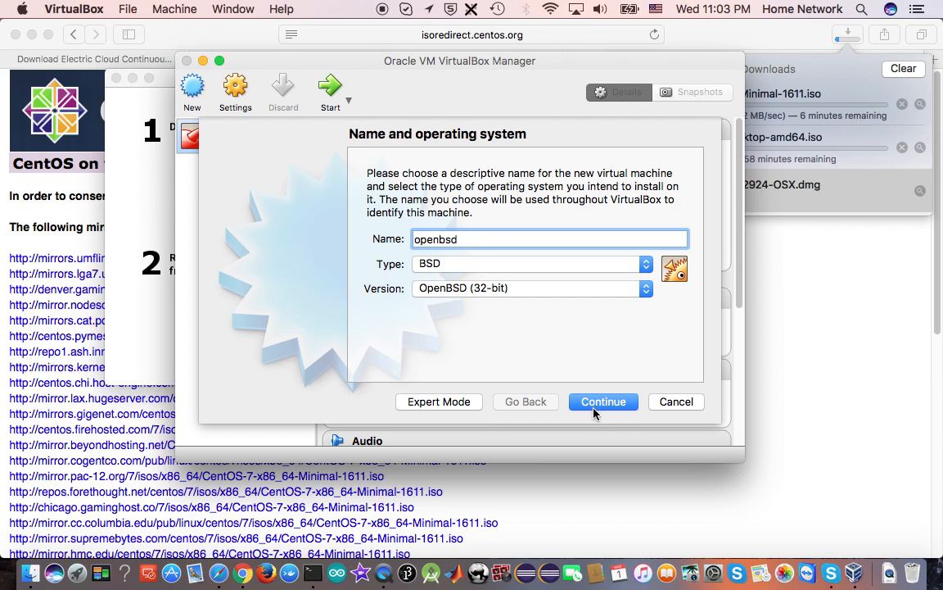
# Accept 1024 MB of memory for the openbsd machine and create its dynamically allocated 16.00 GB VDI hard disk
pyautogui.click(607, 407)
pyautogui.click(607, 402)
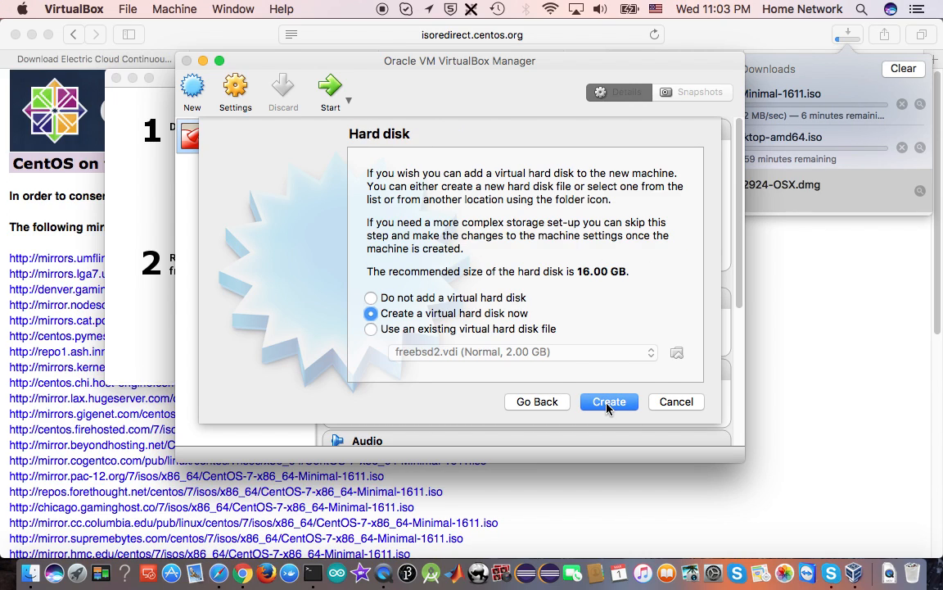
pyautogui.click(607, 407)
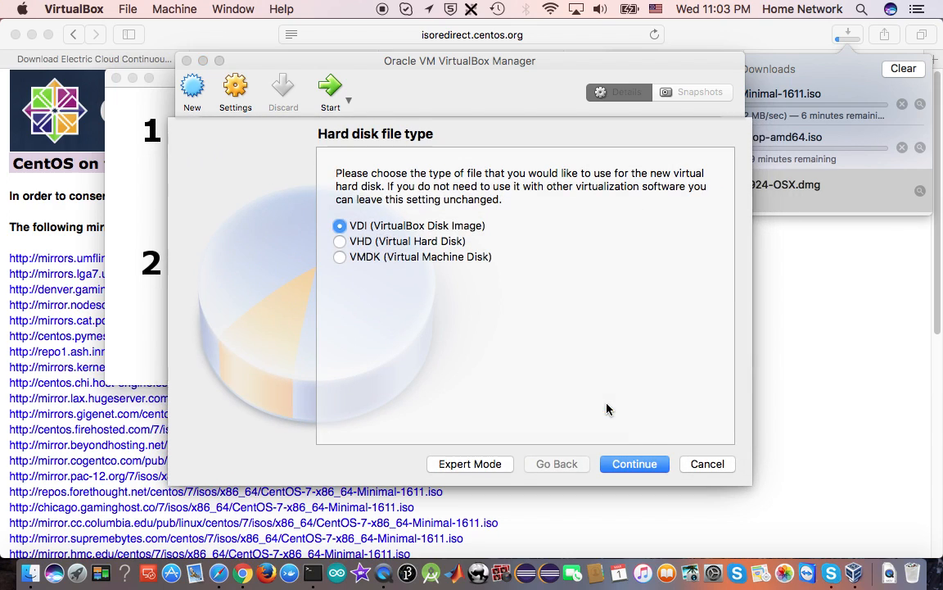
pyautogui.click(635, 463)
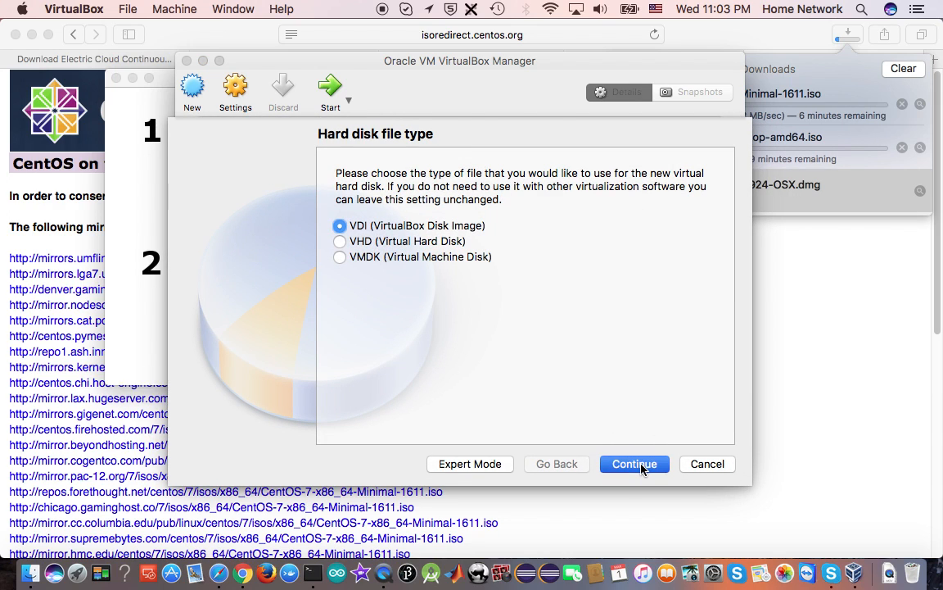
pyautogui.click(639, 463)
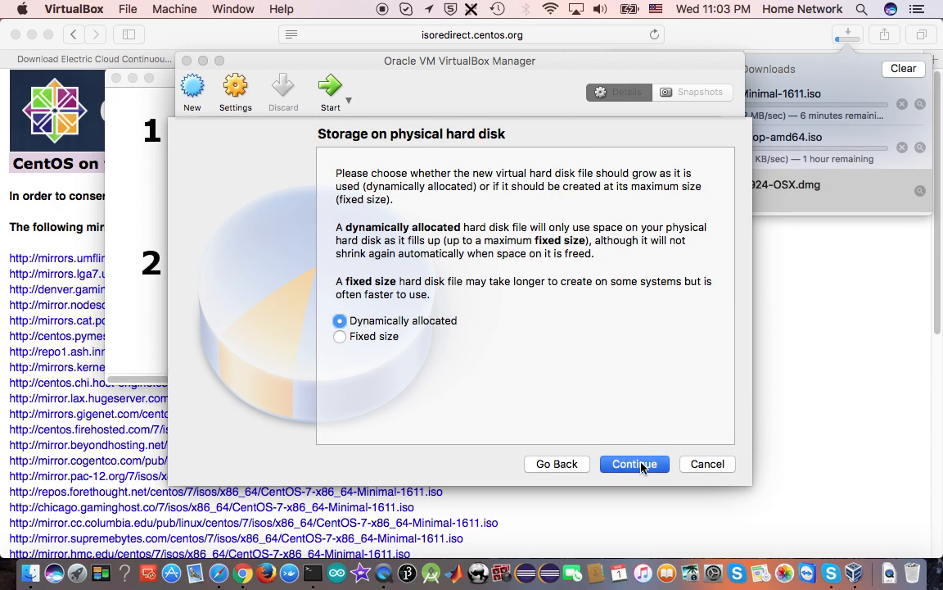
pyautogui.click(639, 464)
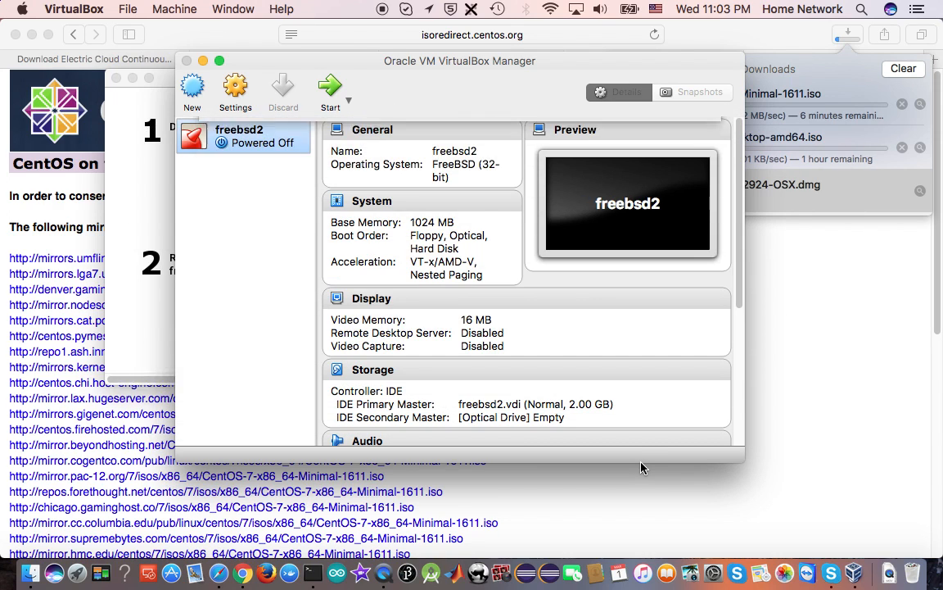
# Start another virtual machine named ubuntu with type Linux and version Ubuntu (64-bit)
pyautogui.click(194, 94)
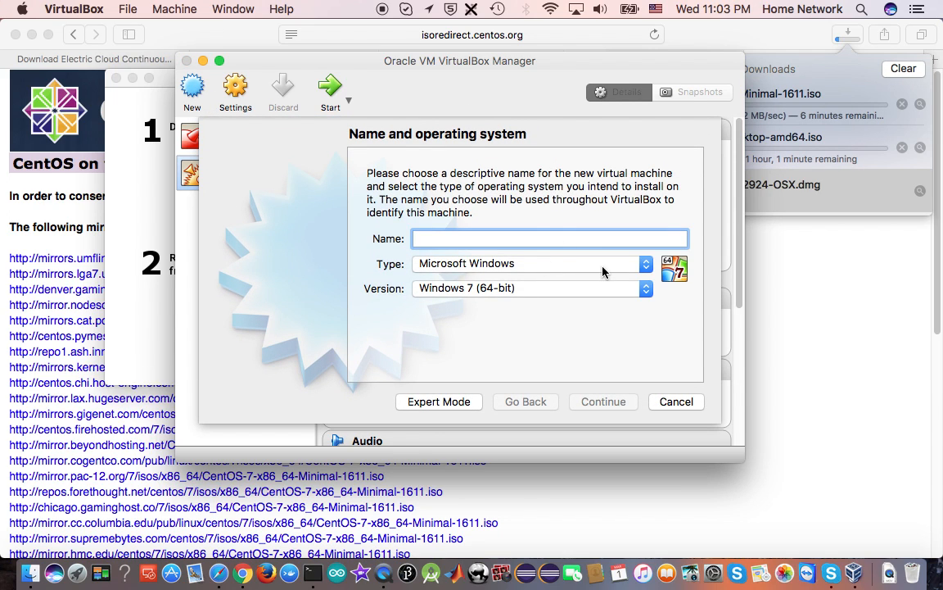
pyautogui.click(603, 271)
pyautogui.click(536, 283)
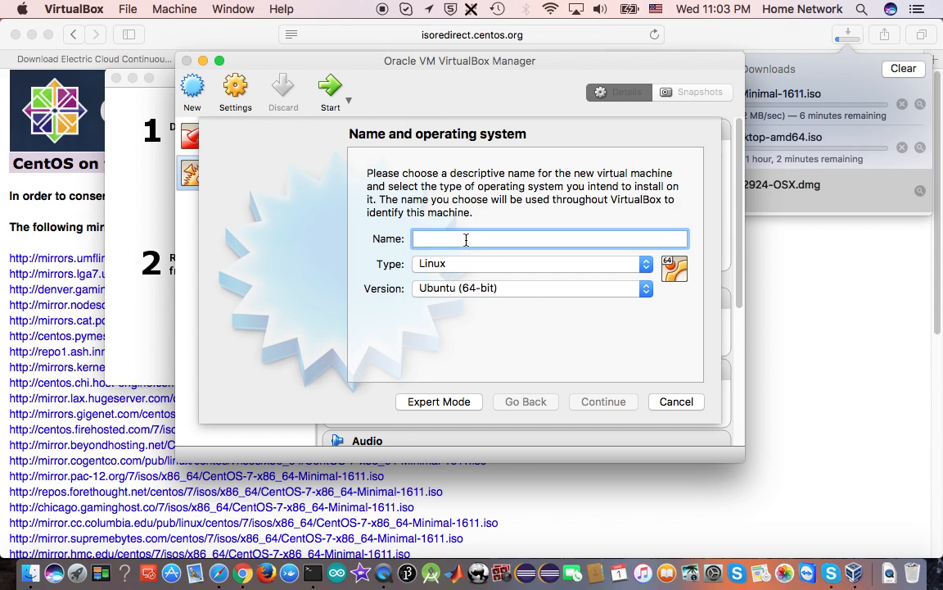
pyautogui.write('ubuntu')
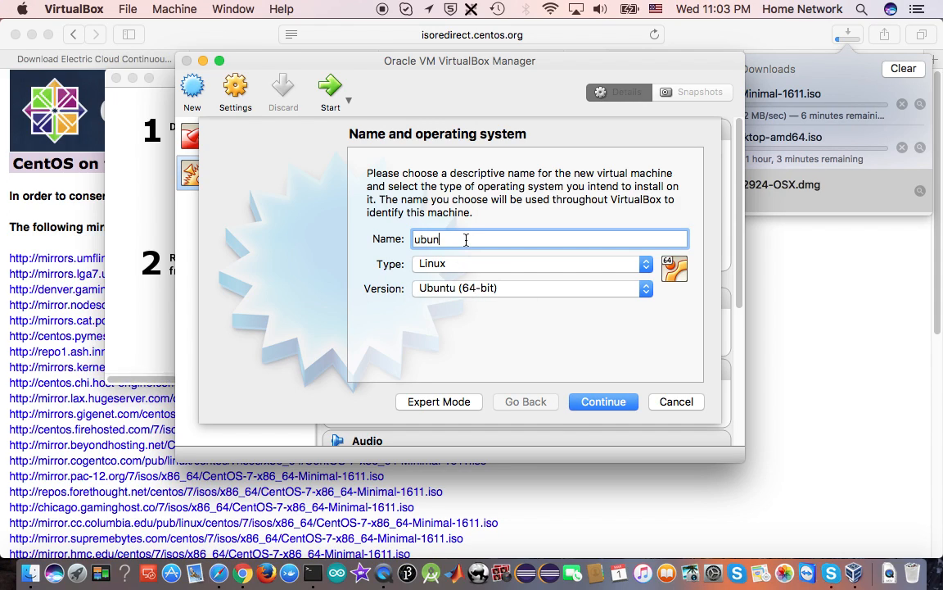
pyautogui.click(613, 404)
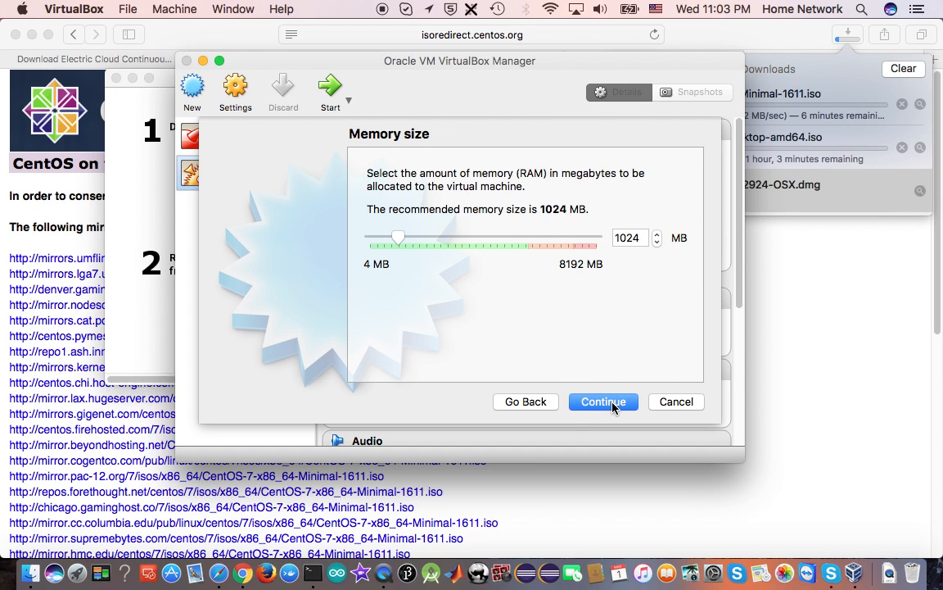
# Accept 1024 MB of memory for the ubuntu machine and create its dynamically allocated 8.00 GB VDI hard disk
pyautogui.click(612, 404)
pyautogui.click(613, 403)
pyautogui.click(638, 471)
pyautogui.click(638, 471)
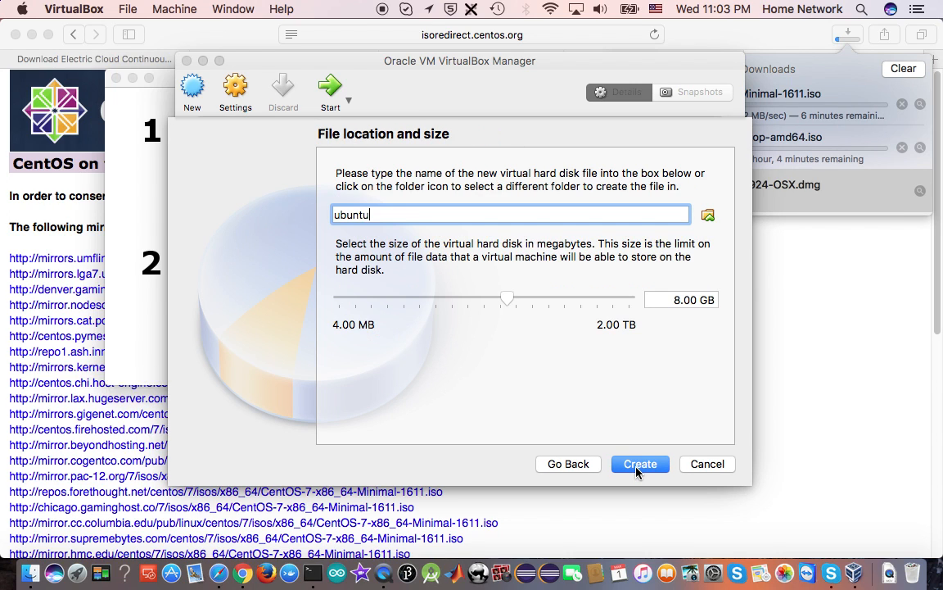
pyautogui.click(638, 465)
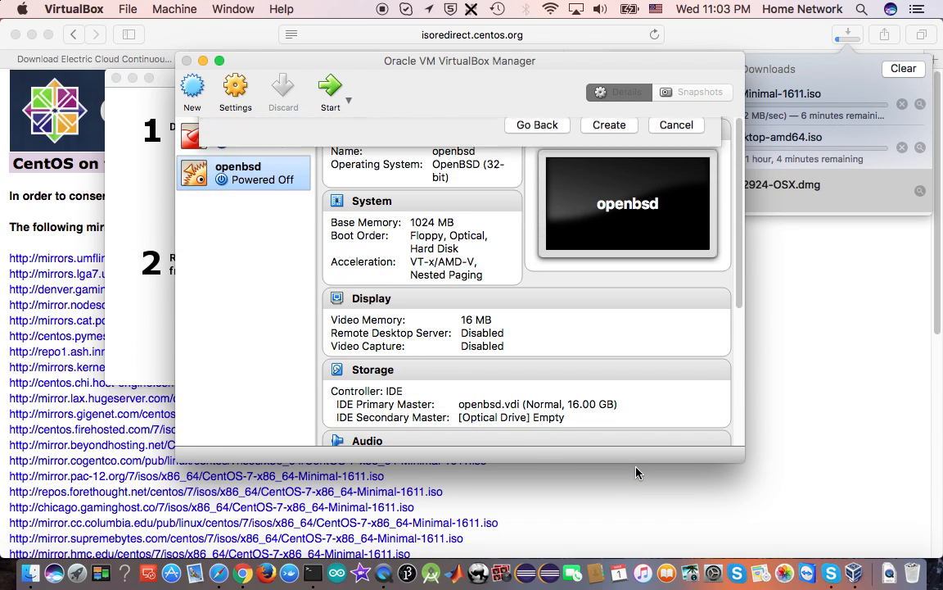
# Start another virtual machine named centos7 with type Linux and version Fedora (64-bit)
pyautogui.click(192, 91)
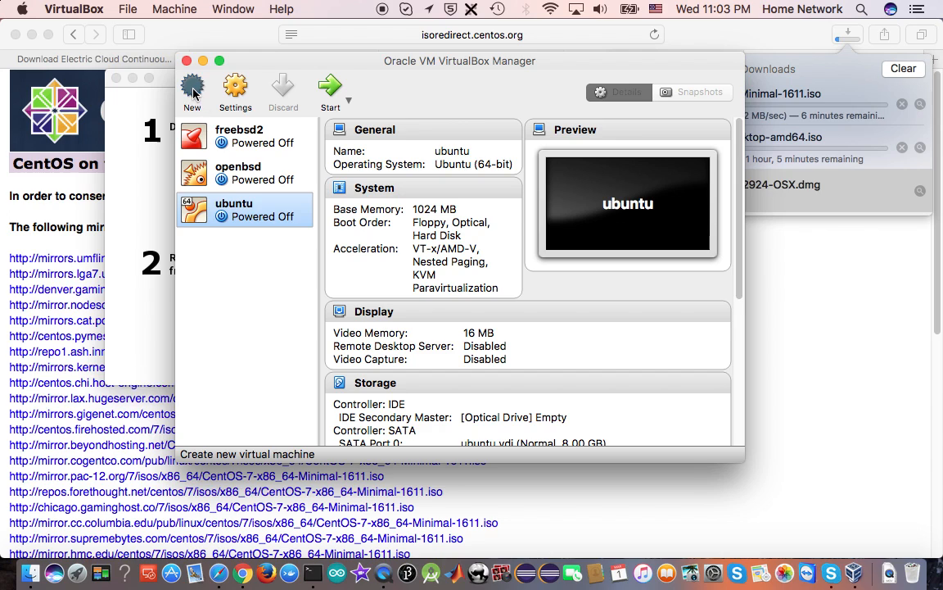
pyautogui.click(512, 265)
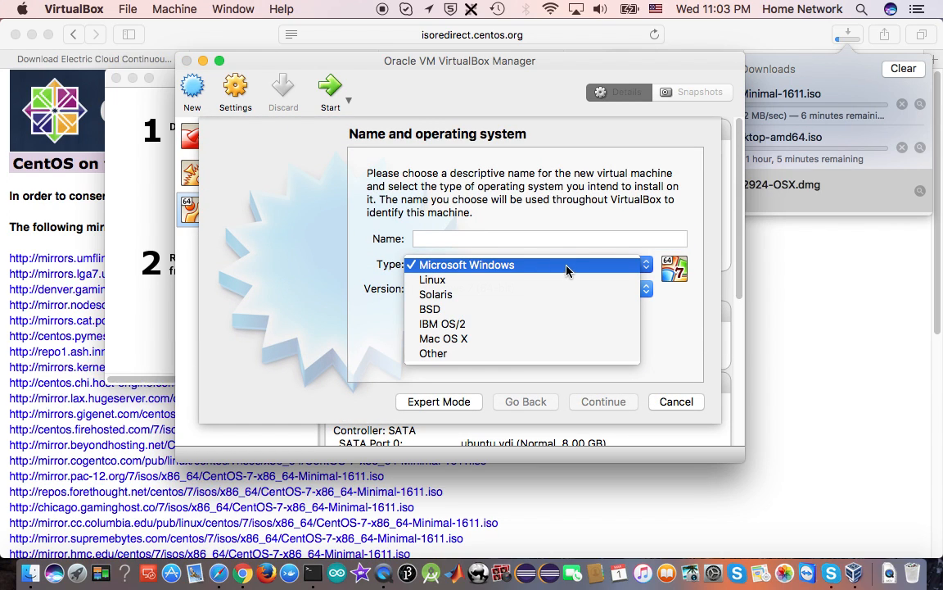
pyautogui.click(527, 280)
pyautogui.click(541, 293)
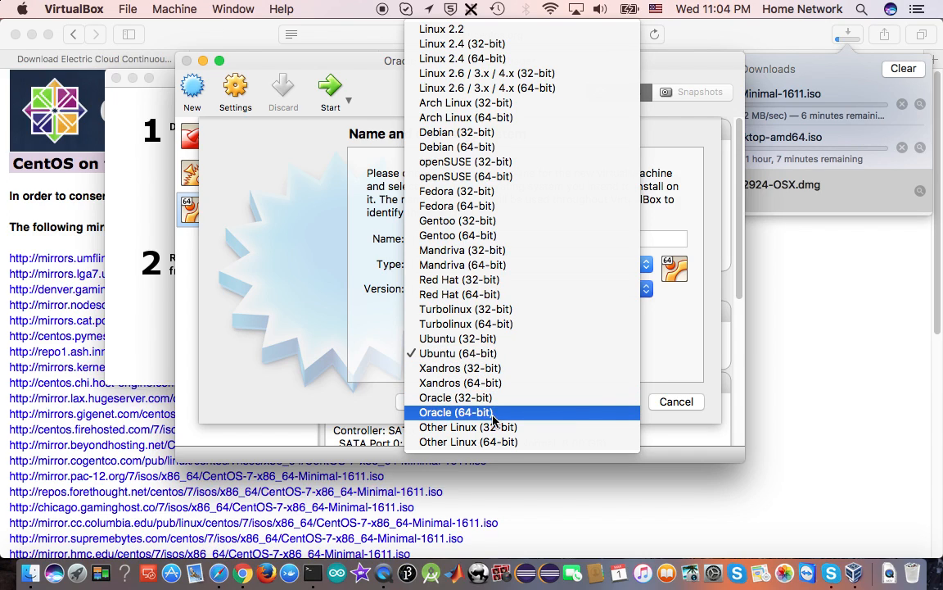
pyautogui.click(508, 211)
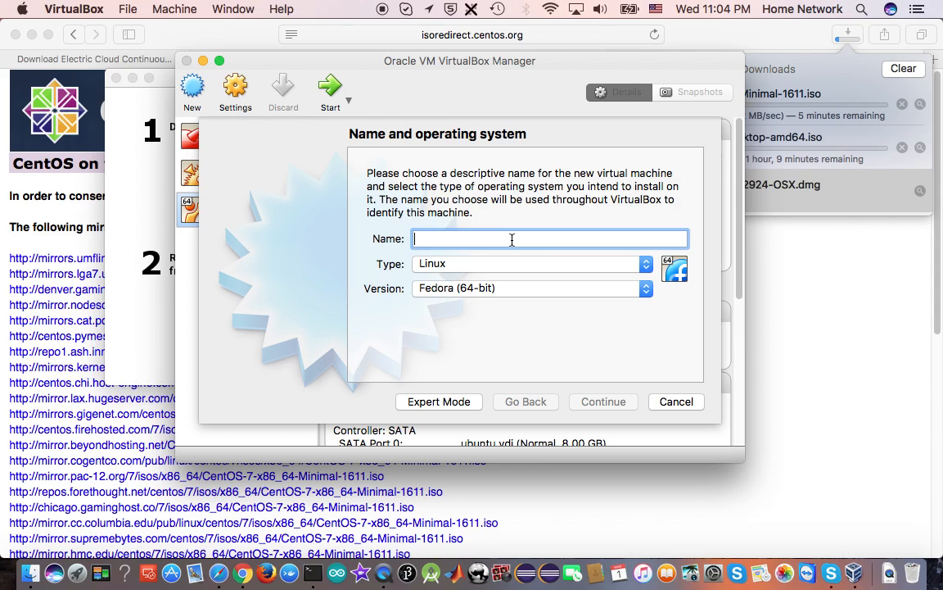
pyautogui.write('centos7')
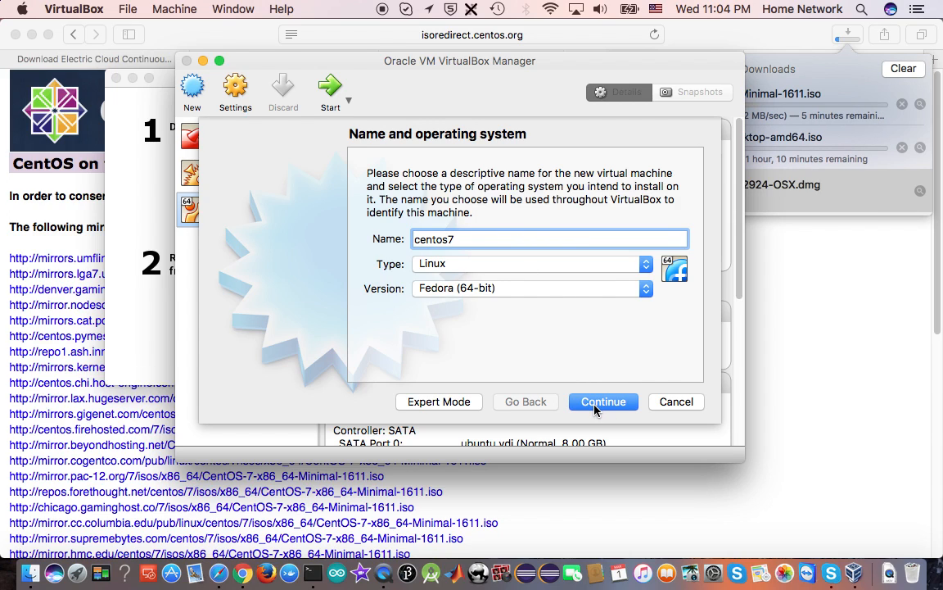
pyautogui.click(626, 289)
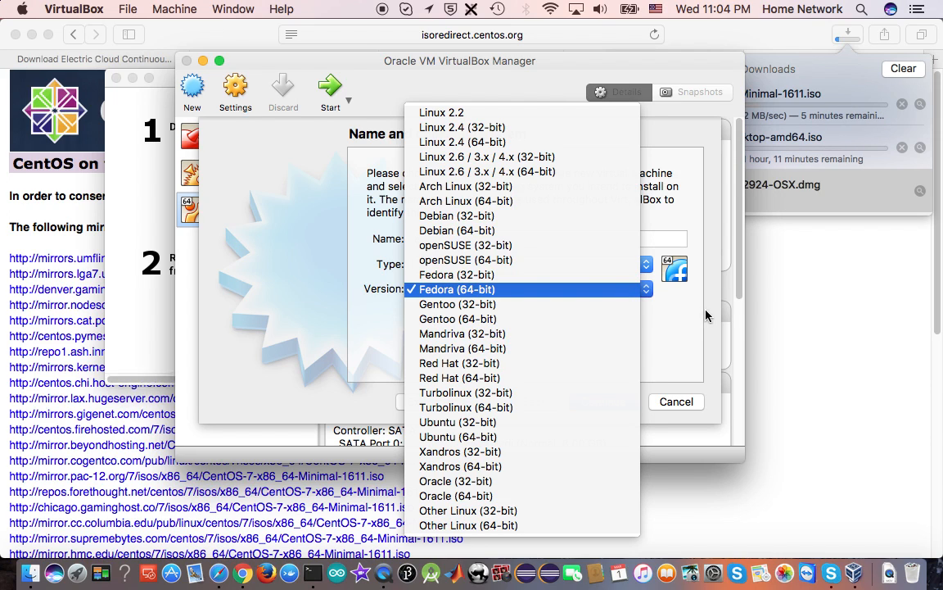
pyautogui.click(631, 288)
pyautogui.click(614, 404)
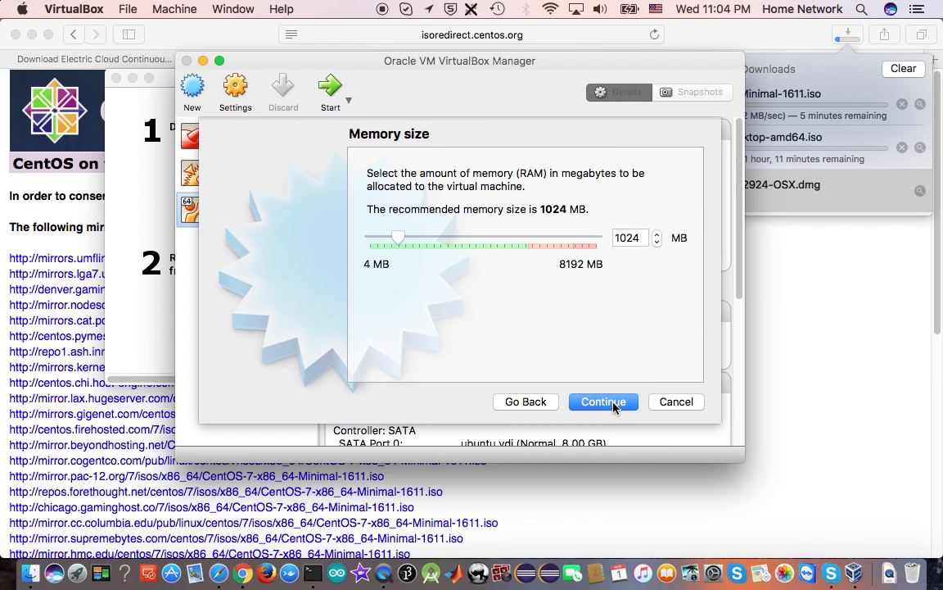
# Accept 1024 MB of memory for the centos7 machine and create its dynamically allocated 8.00 GB VDI hard disk
pyautogui.click(613, 404)
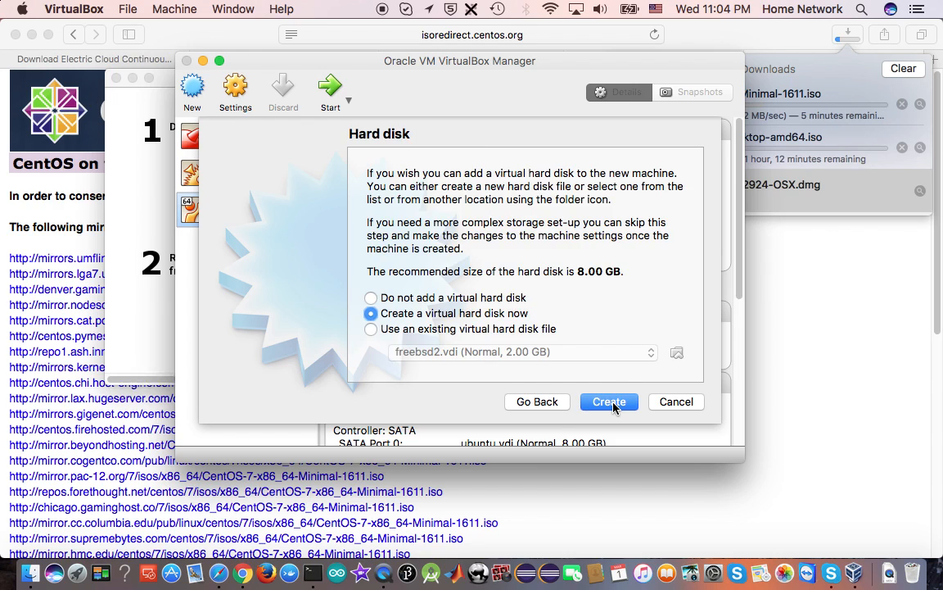
pyautogui.click(613, 405)
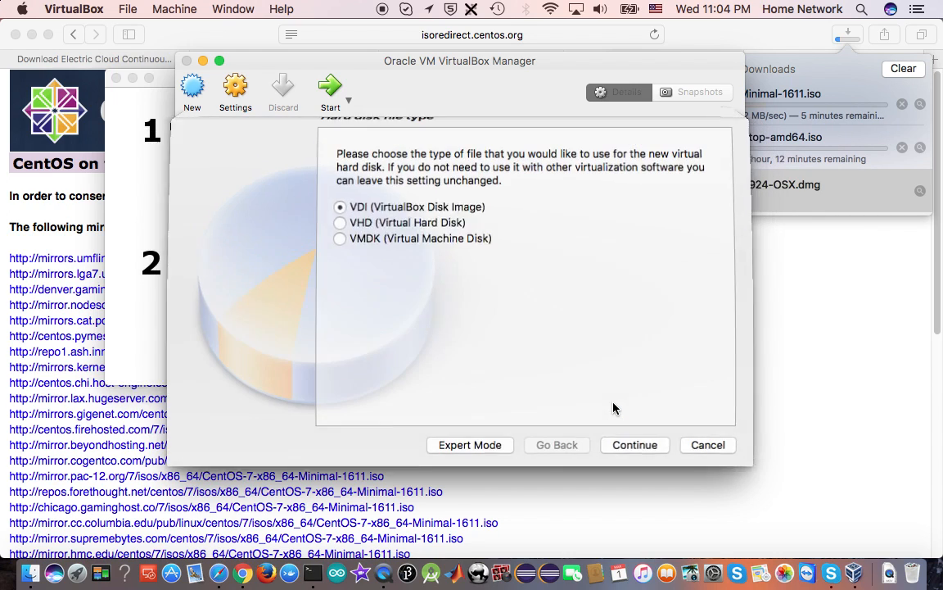
pyautogui.click(636, 465)
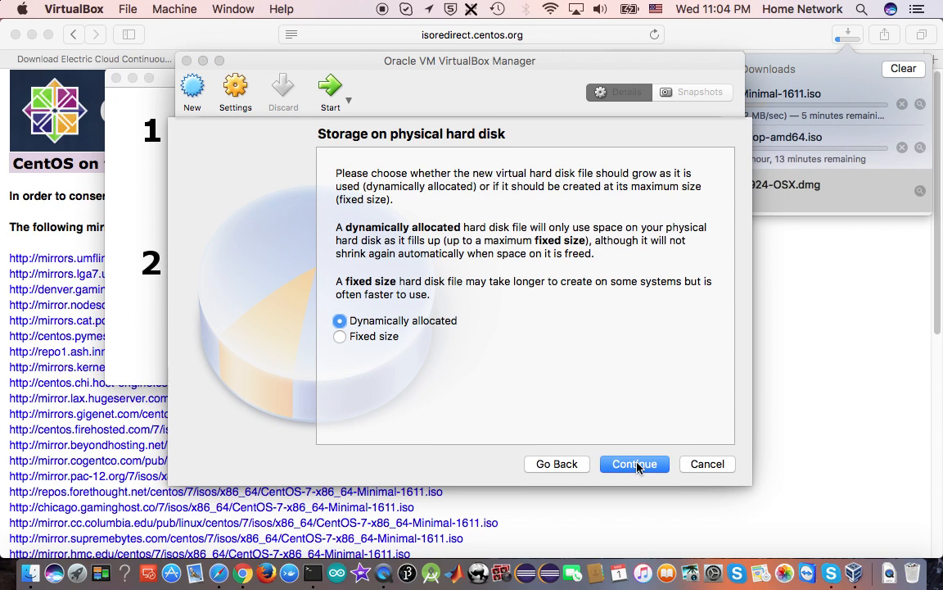
pyautogui.click(636, 465)
pyautogui.click(638, 464)
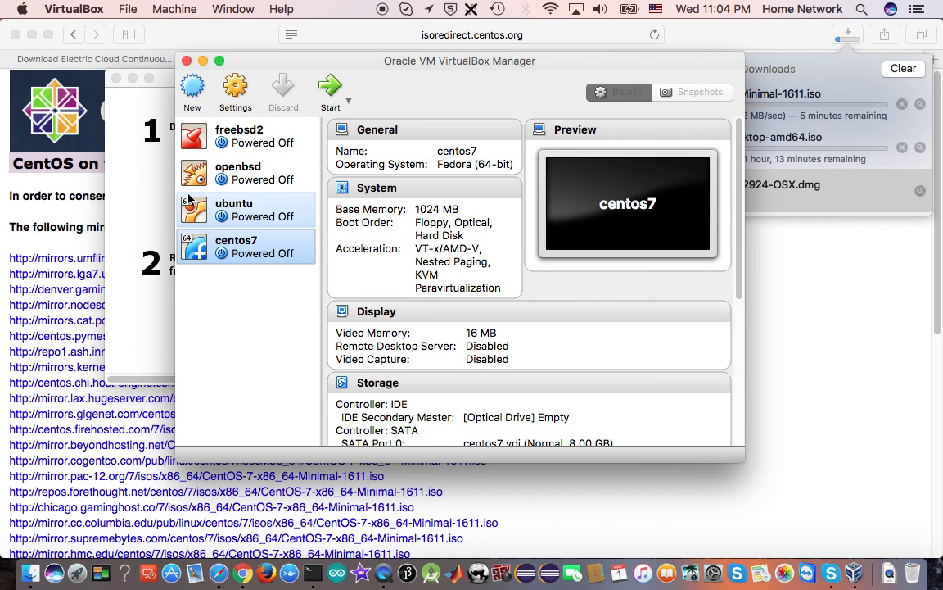
# Switch to Safari and copy the freebsd.org download address from the How to Install Virtualbox blog post
pyautogui.click(844, 85)
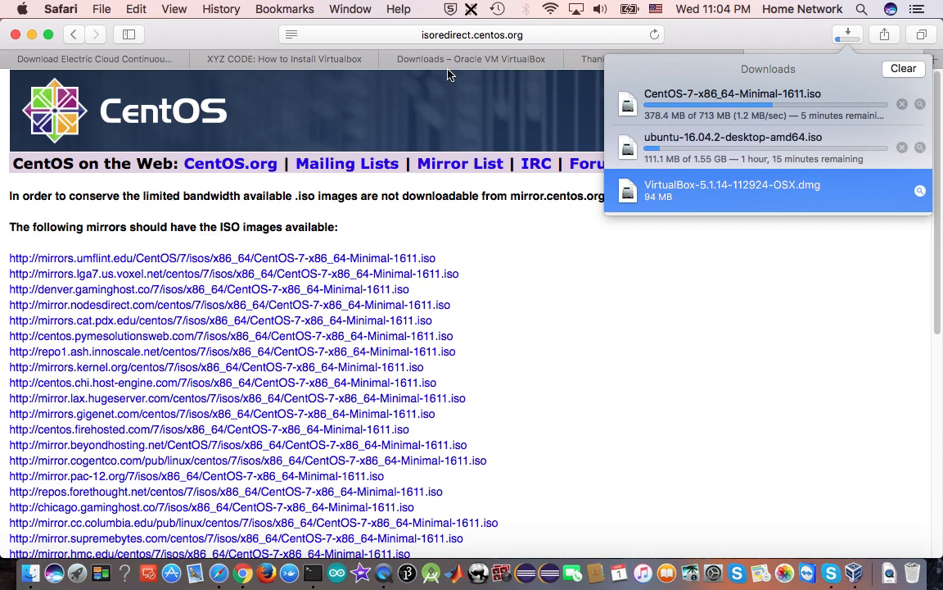
pyautogui.click(406, 57)
pyautogui.click(320, 60)
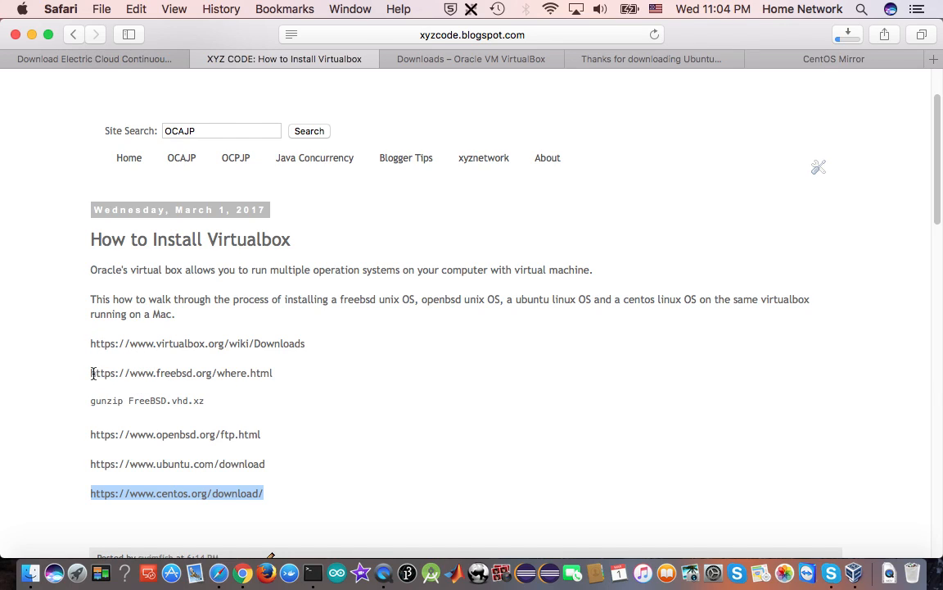
pyautogui.moveTo(92, 373); pyautogui.dragTo(223, 381)
pyautogui.rightClick(251, 373)
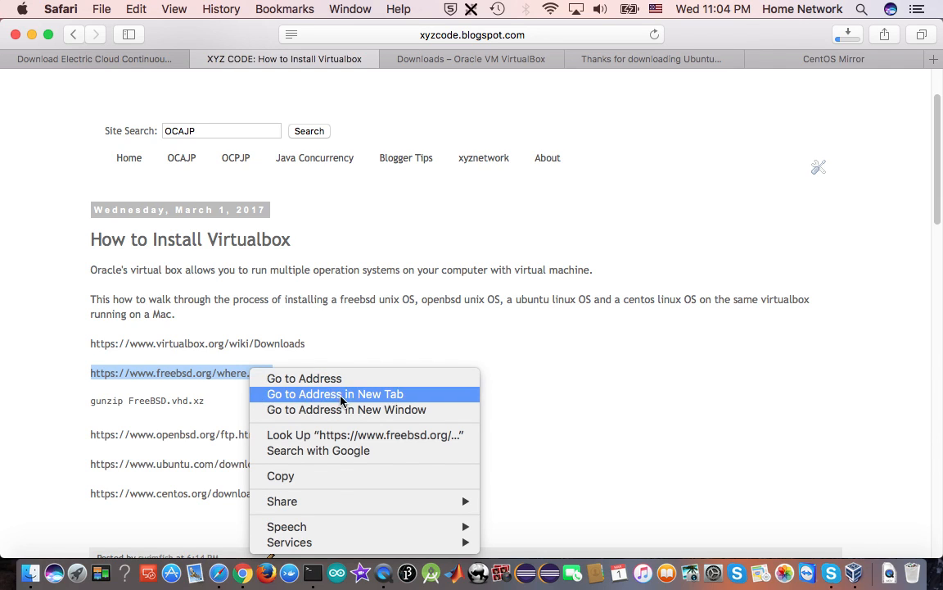
pyautogui.click(335, 476)
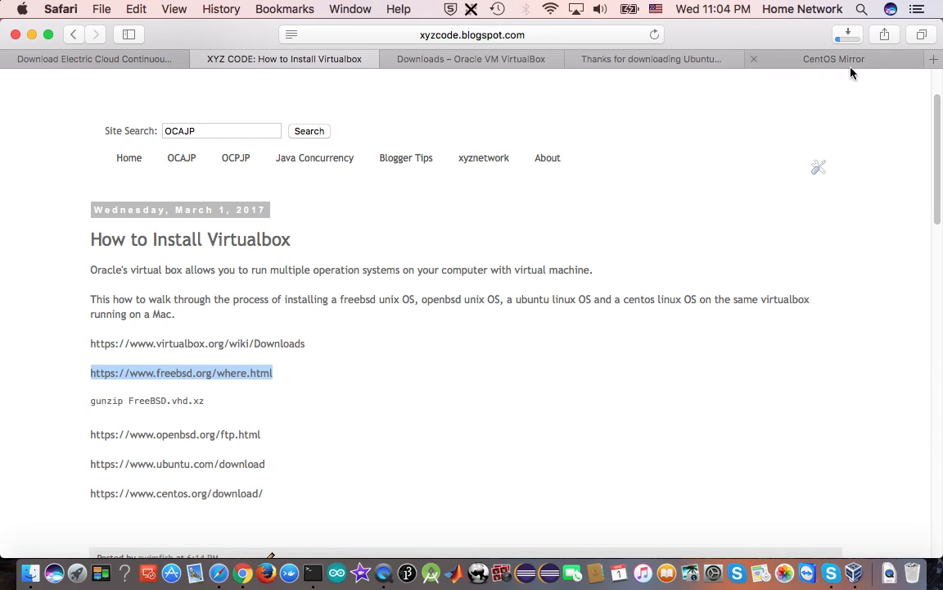
pyautogui.click(934, 59)
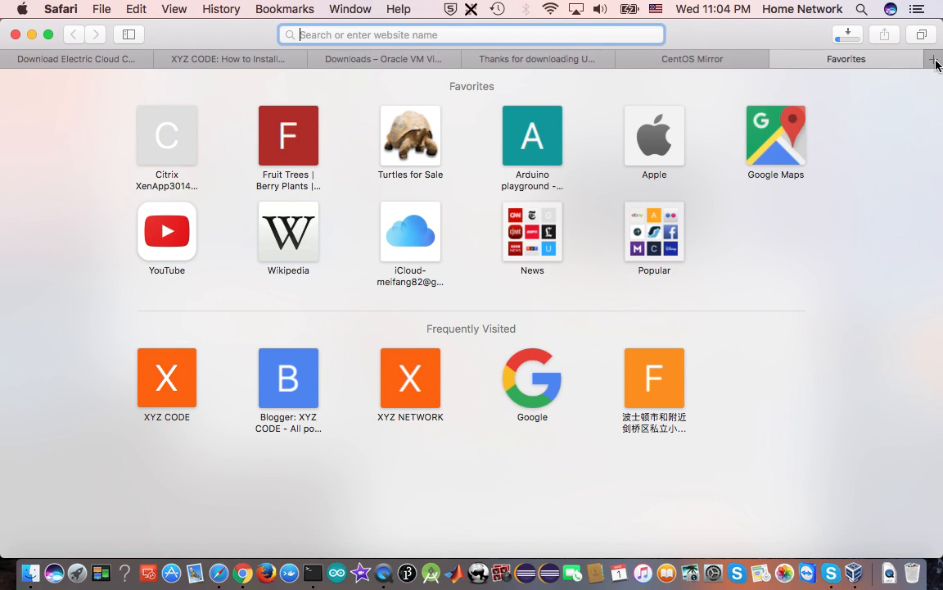
pyautogui.rightClick(513, 31)
pyautogui.click(563, 71)
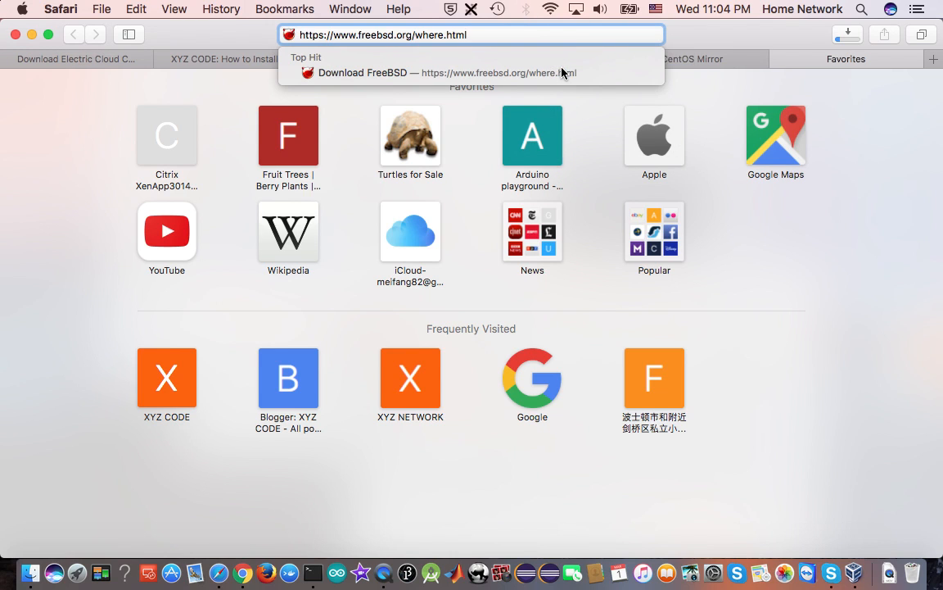
pyautogui.click(563, 72)
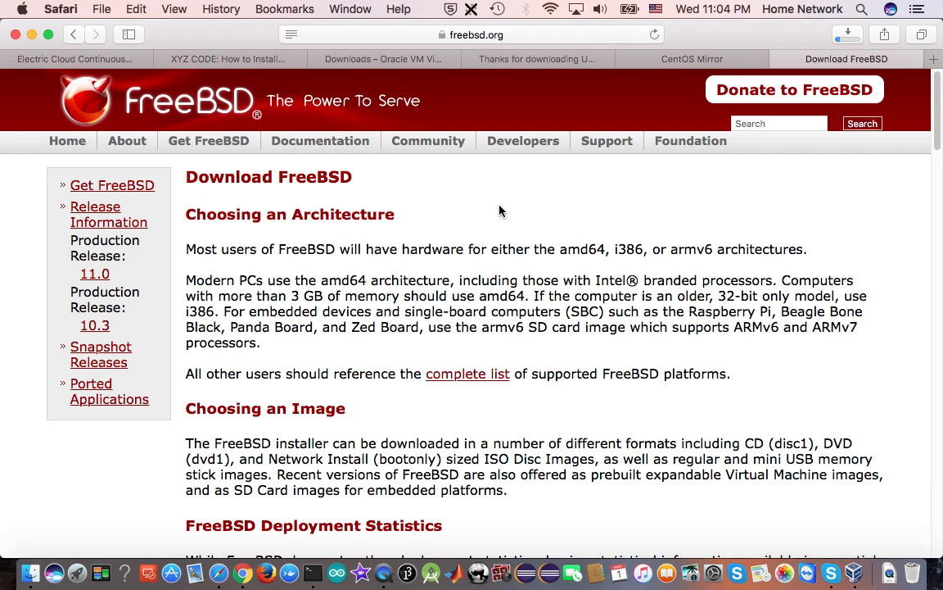
# Switch to VirtualBox and try to boot the freebsd2 machine from the host drive 'MATSHITA DVD-R UJ-8A8'
pyautogui.click(854, 572)
pyautogui.click(250, 144)
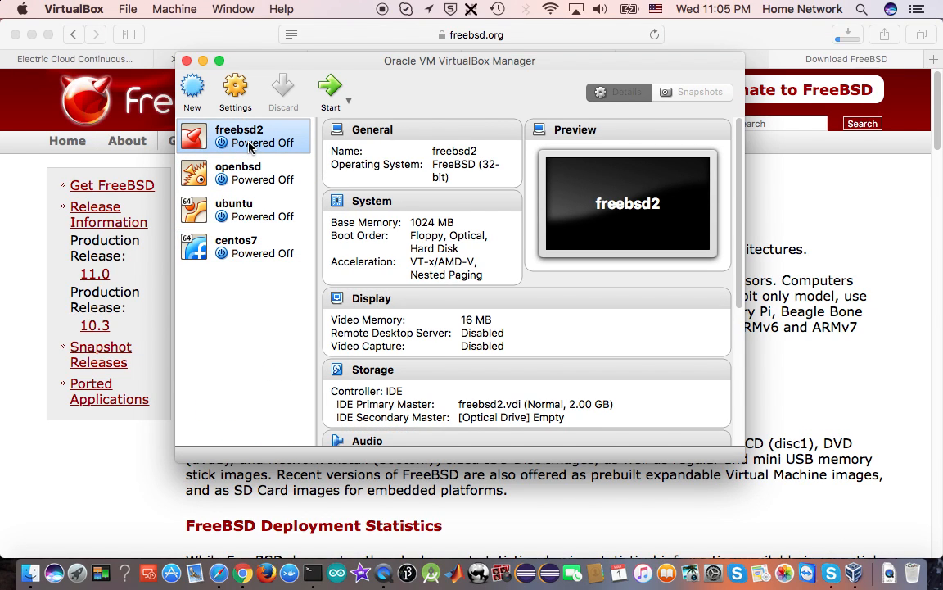
pyautogui.click(330, 88)
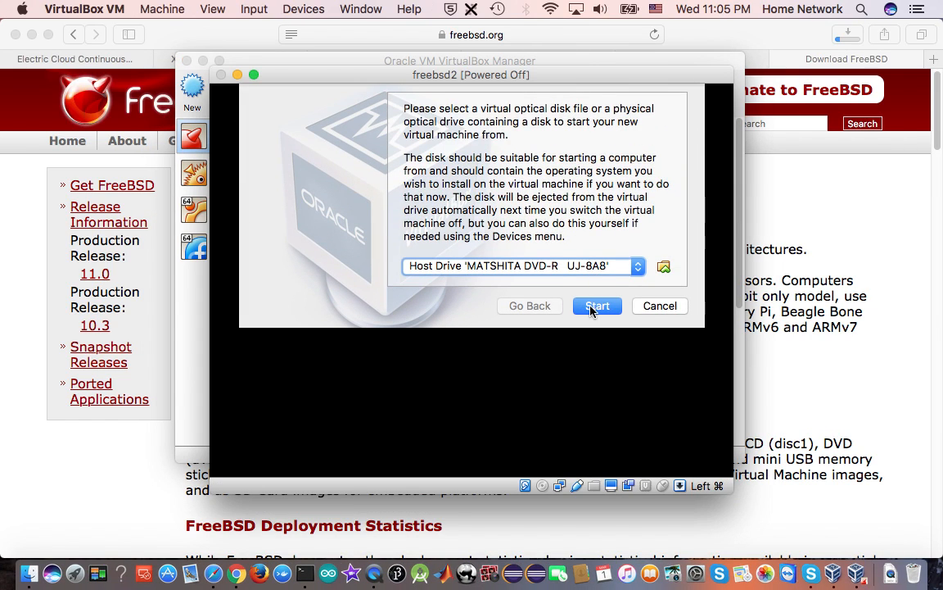
pyautogui.click(597, 306)
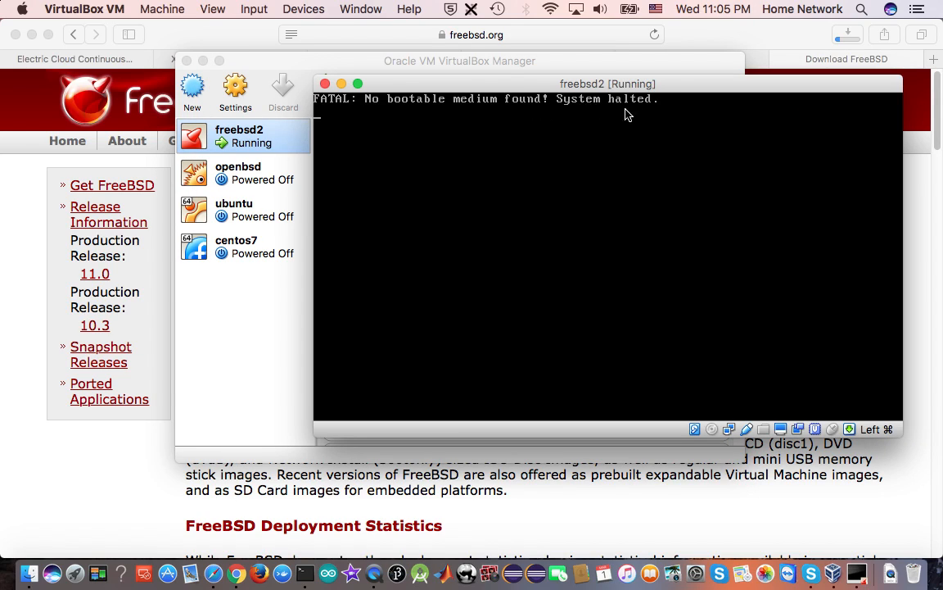
# Close the freebsd2 machine by powering it off, and return to the Download FreeBSD page in Safari
pyautogui.click(325, 84)
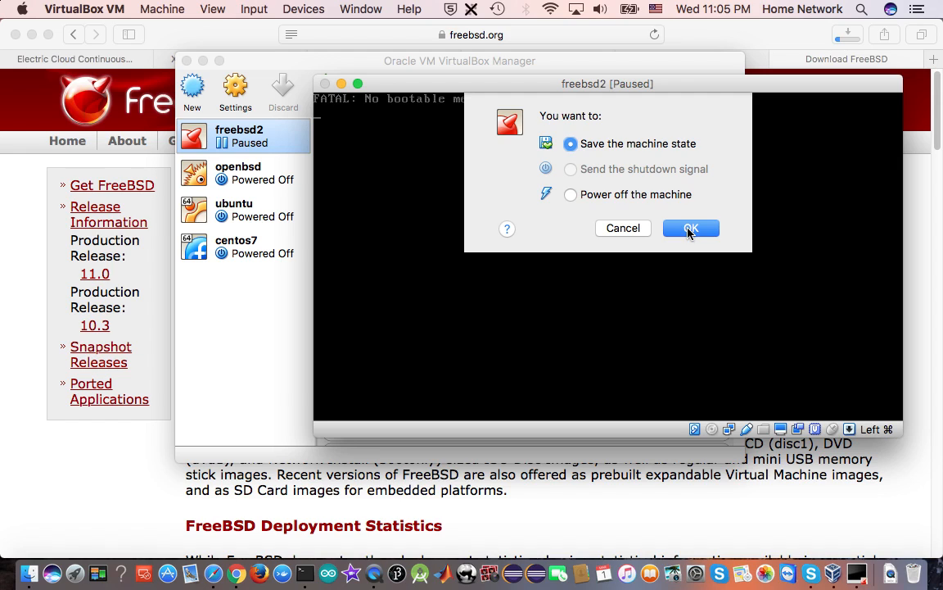
pyautogui.click(571, 194)
pyautogui.click(690, 229)
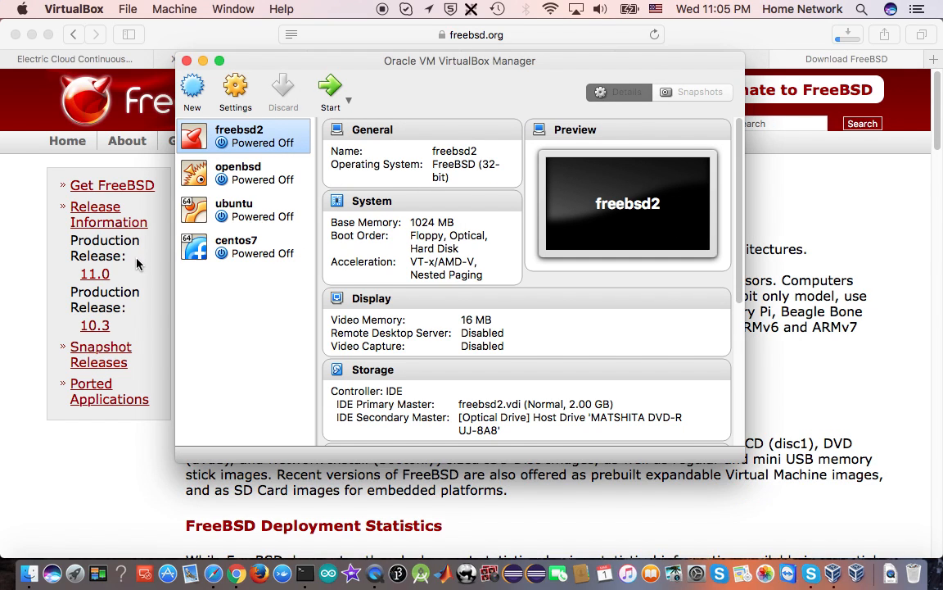
pyautogui.click(138, 262)
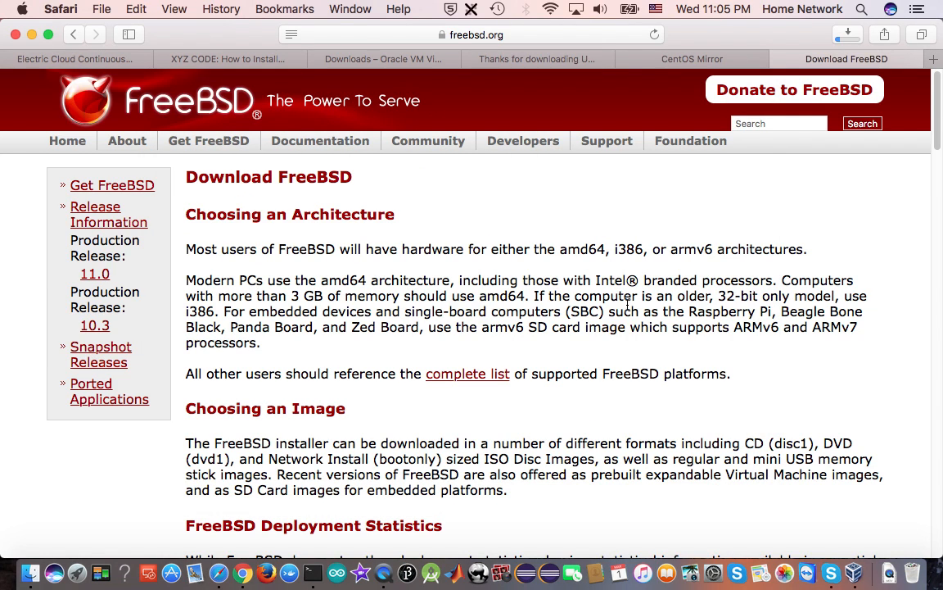
# View the i386 virtual machine image files for FreeBSD 11.0-RELEASE, and return to the Download FreeBSD page
pyautogui.scroll(-1, 535, 312)
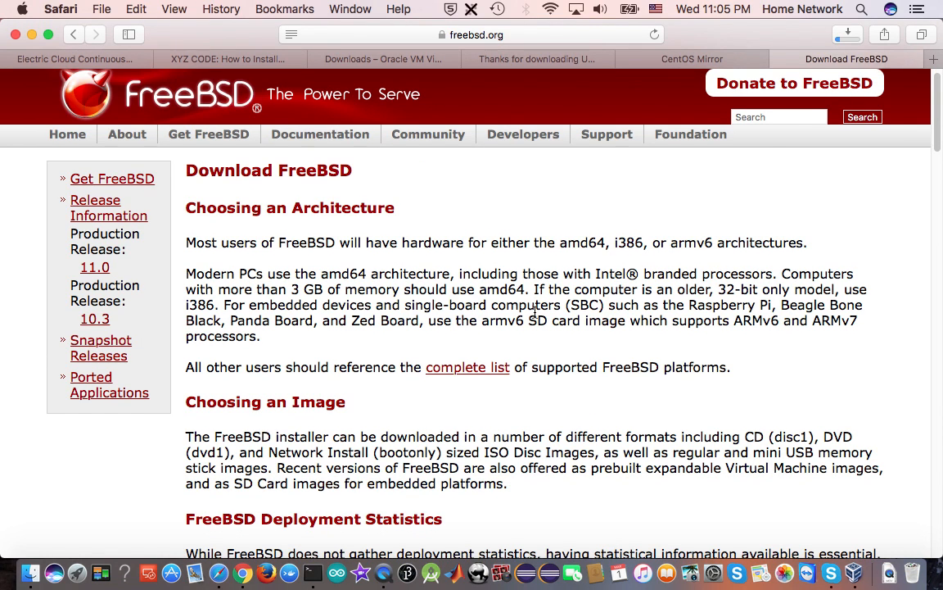
pyautogui.scroll(-4, 534, 311)
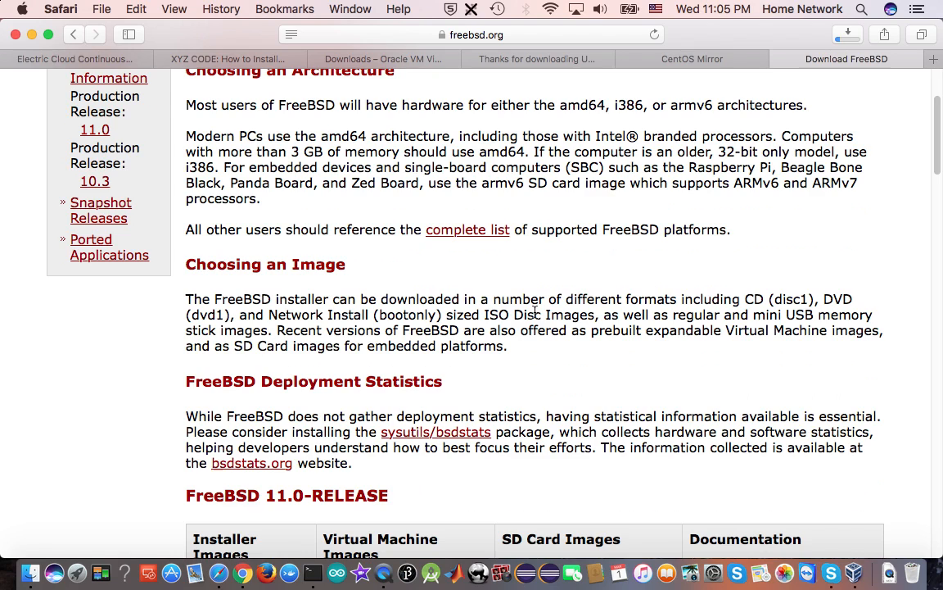
pyautogui.scroll(-6, 535, 312)
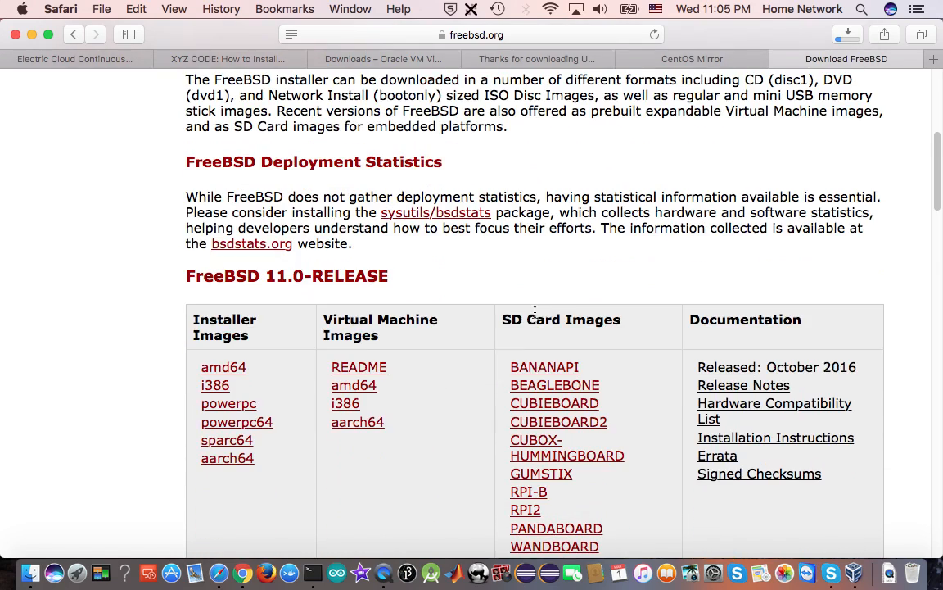
pyautogui.click(347, 405)
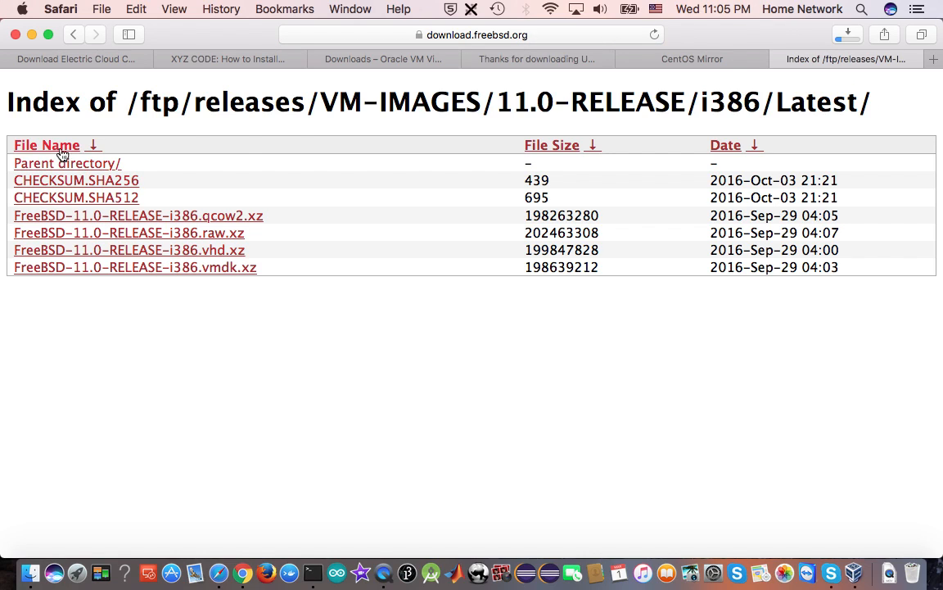
pyautogui.click(73, 34)
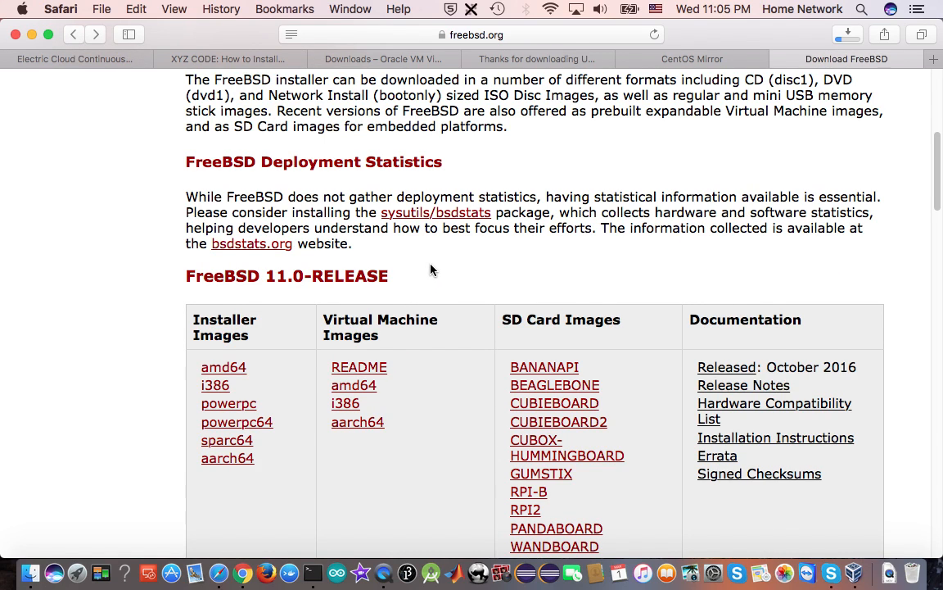
# Read the virtual machine images README to check which disk image format supports VirtualBox, and return to the download page
pyautogui.scroll(2, 432, 270)
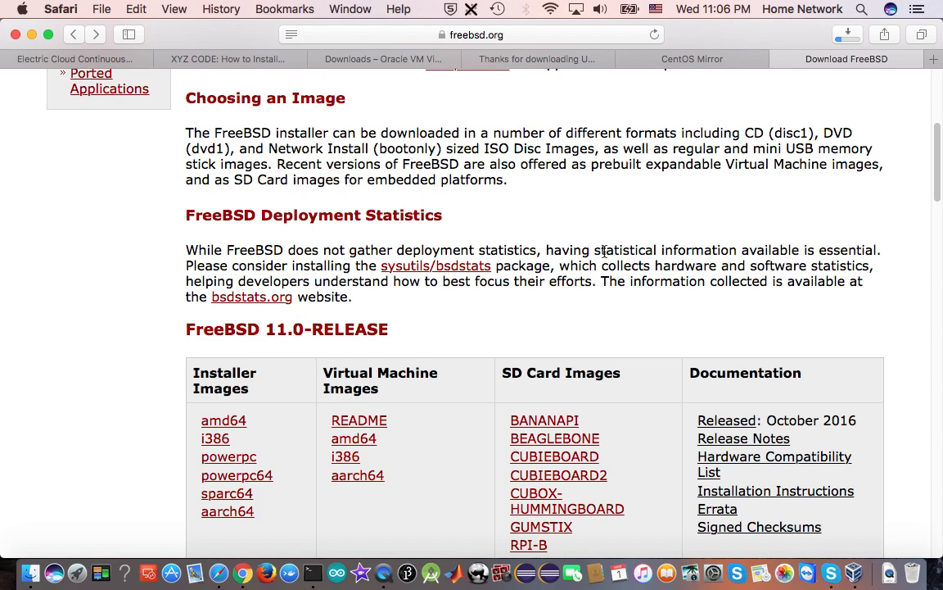
pyautogui.click(348, 416)
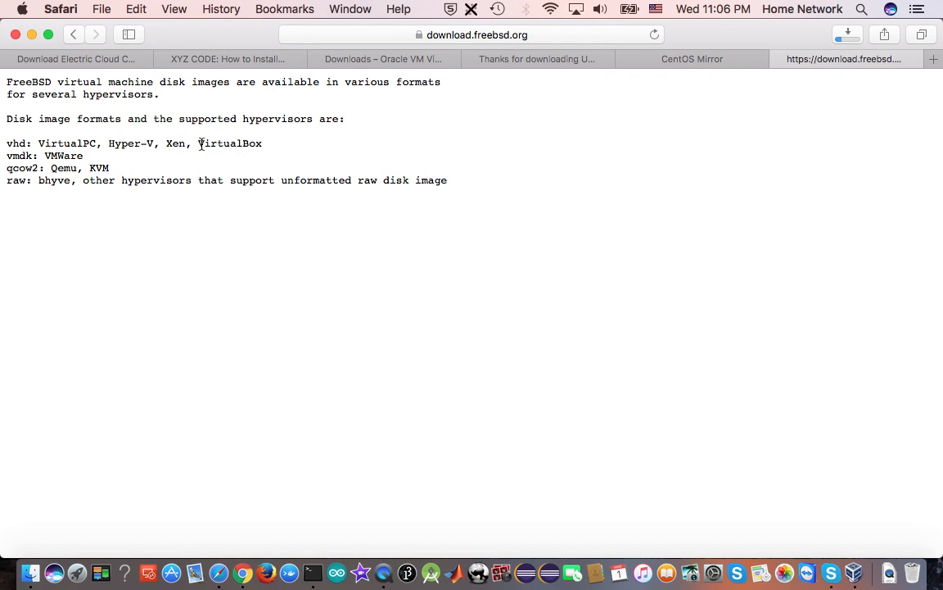
pyautogui.moveTo(200, 144); pyautogui.dragTo(282, 144)
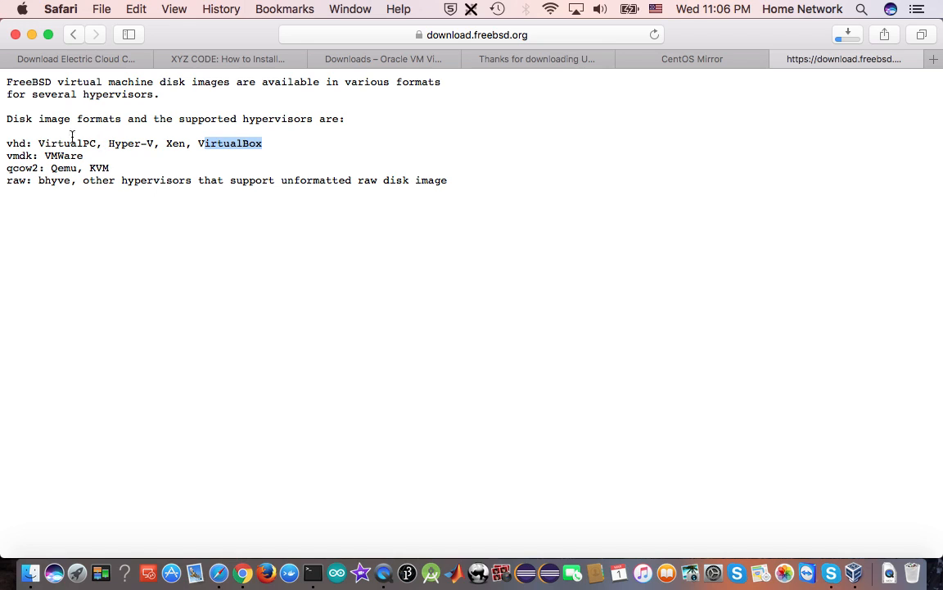
pyautogui.doubleClick(18, 141)
pyautogui.click(73, 34)
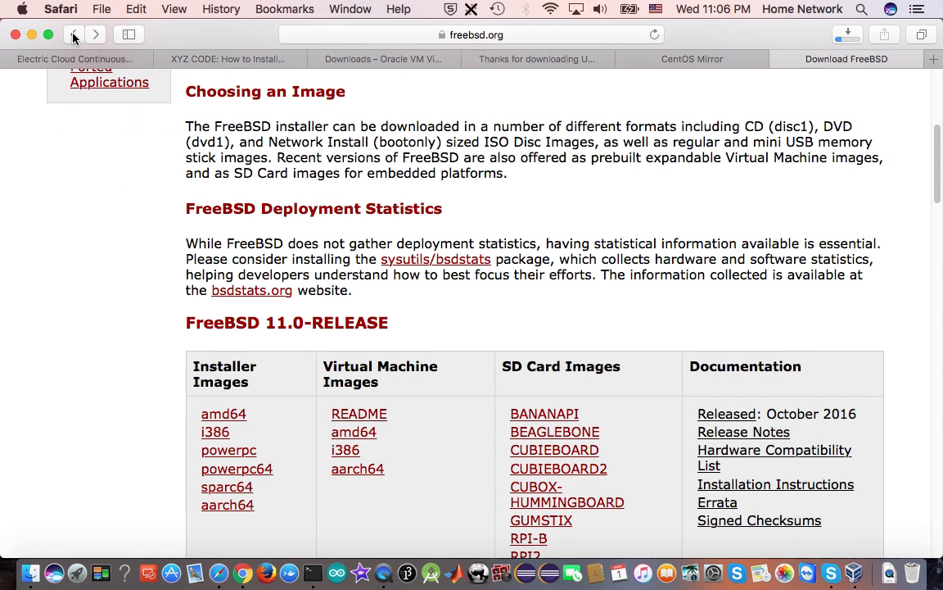
# Download FreeBSD-11.0-RELEASE-i386.vhd.xz from the i386 virtual machine images, and show the download progress
pyautogui.scroll(-2, 533, 338)
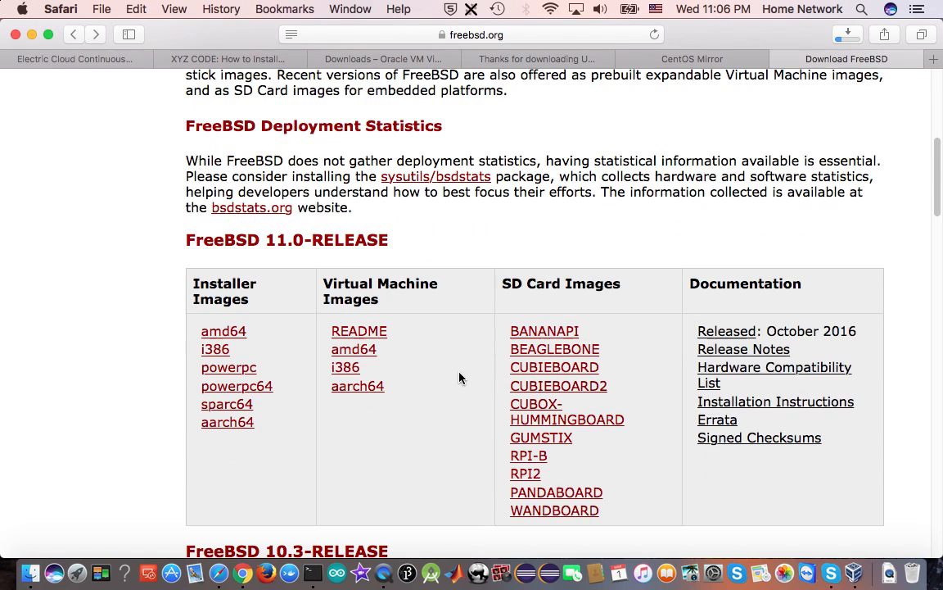
pyautogui.click(343, 370)
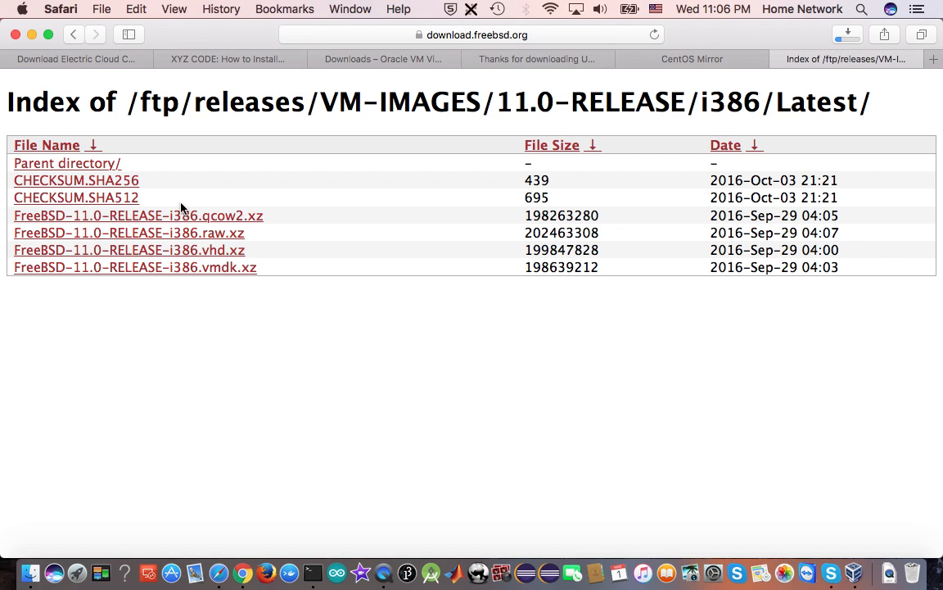
pyautogui.click(198, 258)
pyautogui.click(846, 34)
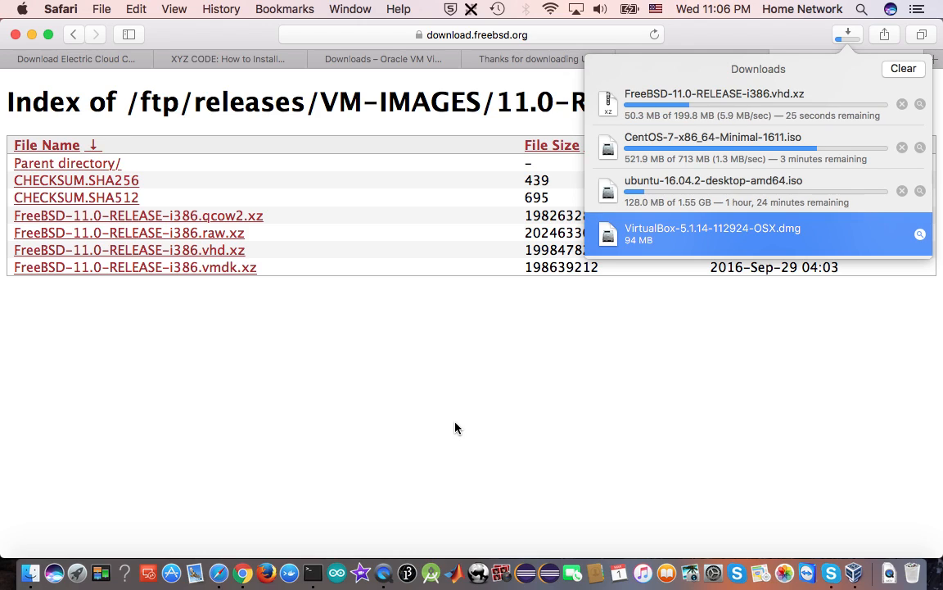
# Switch to Terminal and run ls FreeBSD in the Downloads folder
pyautogui.click(312, 575)
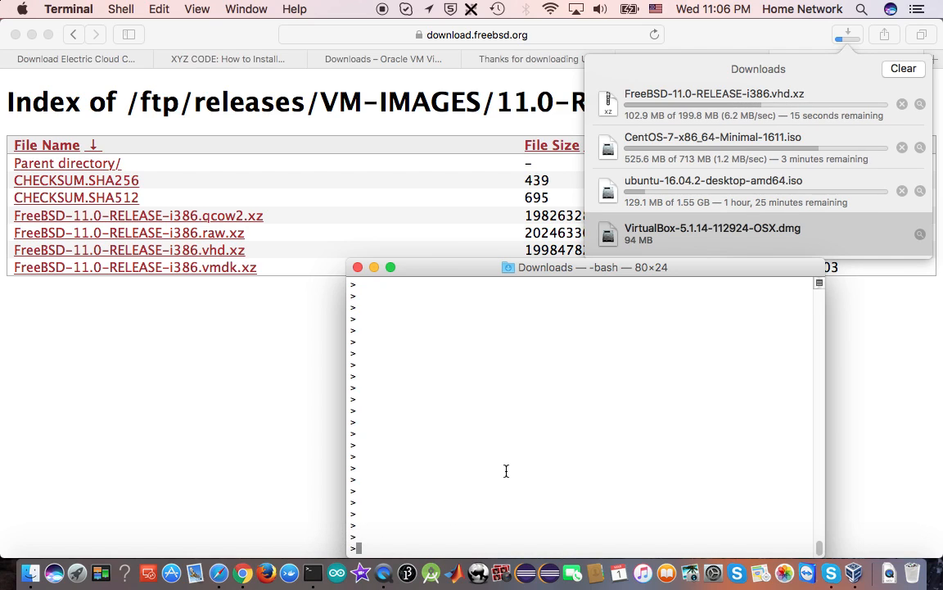
pyautogui.write('ls Fr')
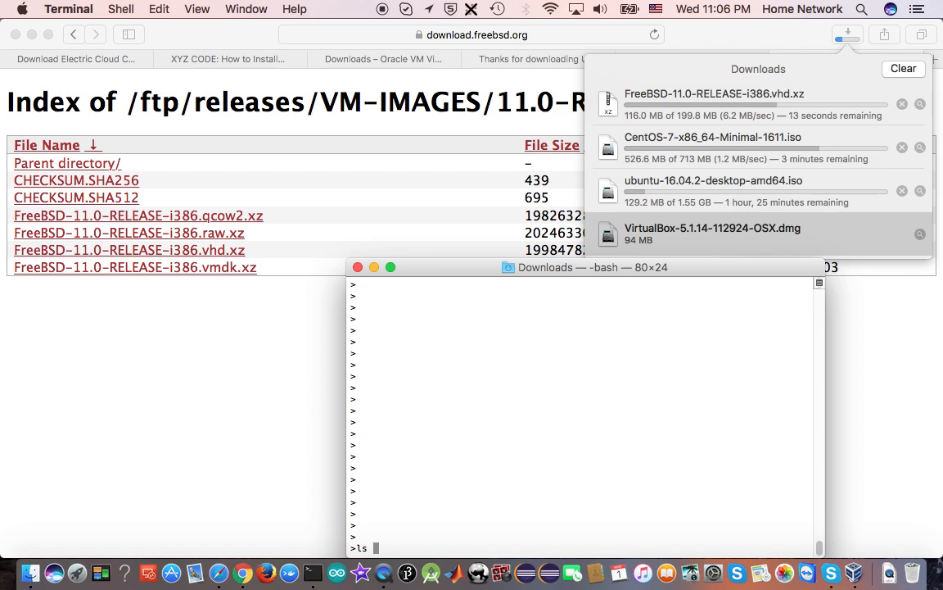
pyautogui.write('e')
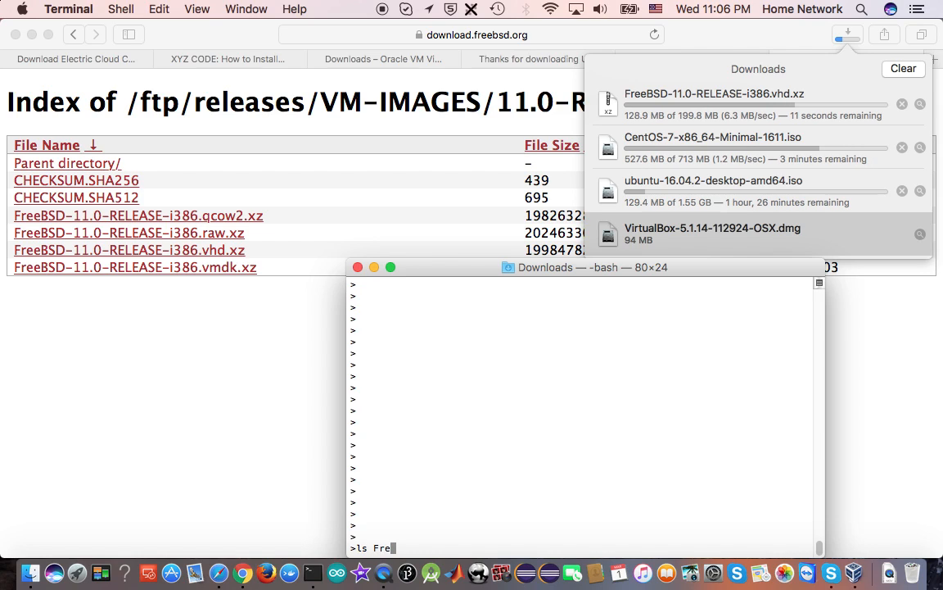
pyautogui.write('eBSD')
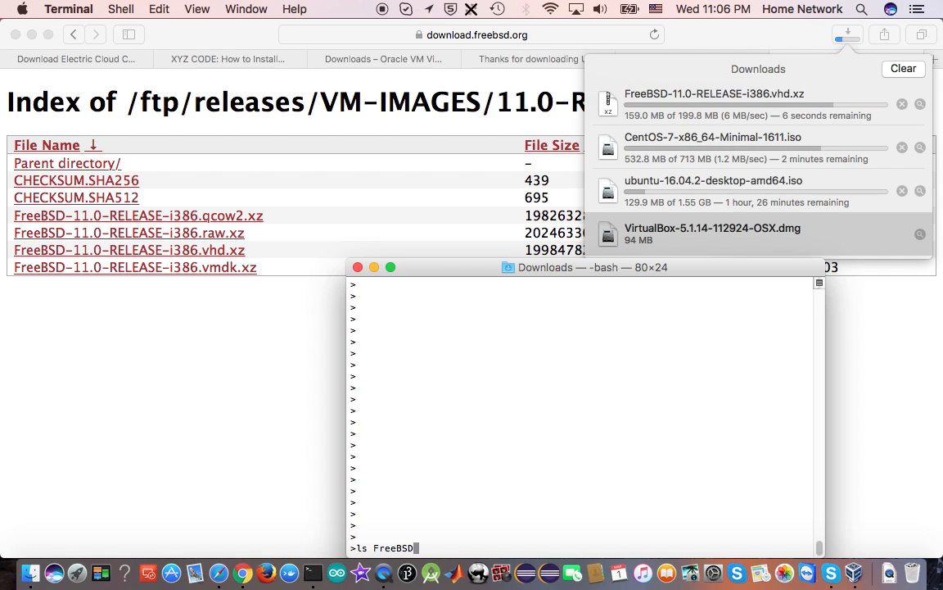
pyautogui.press('Return')
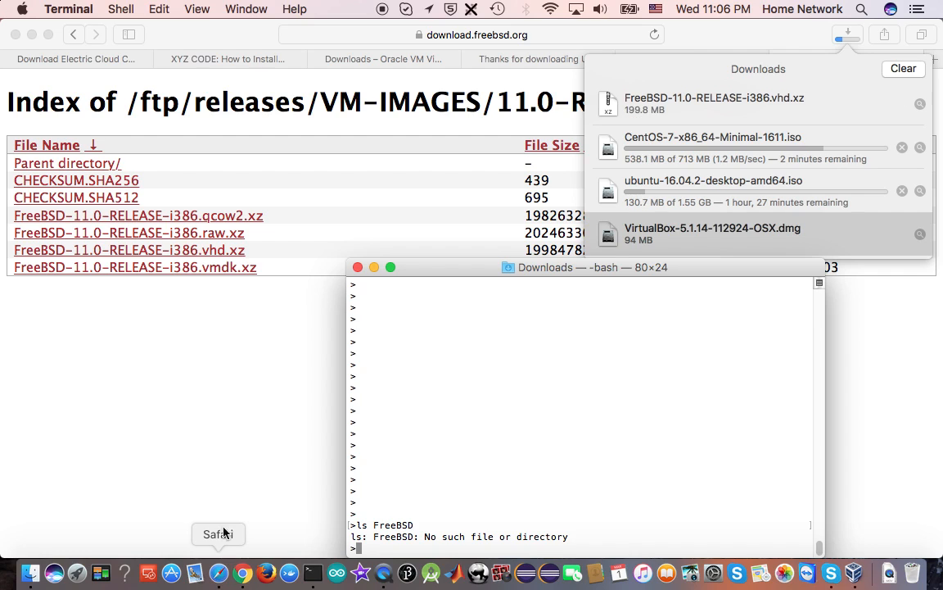
# Consult the How to Install Virtualbox post for the gunzip command, and decompress FreeBSD-11.0-RELEASE-i386.vhd.xz with it in Terminal
pyautogui.click(250, 60)
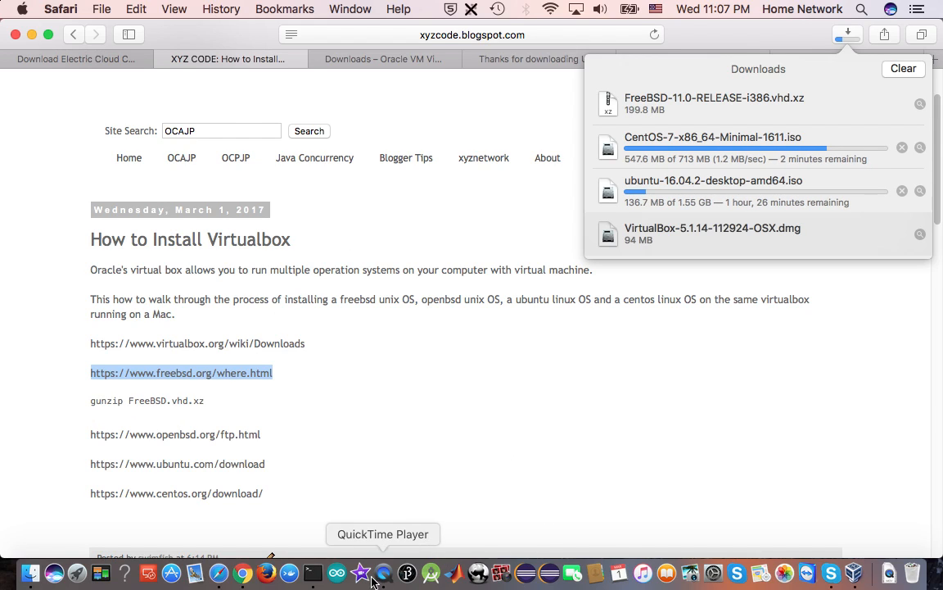
pyautogui.click(312, 576)
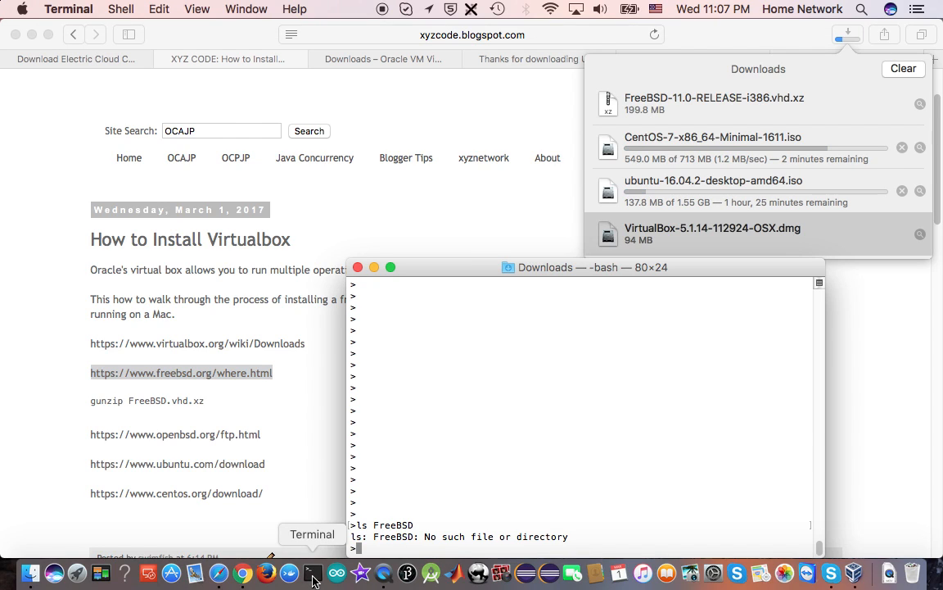
pyautogui.write('gu')
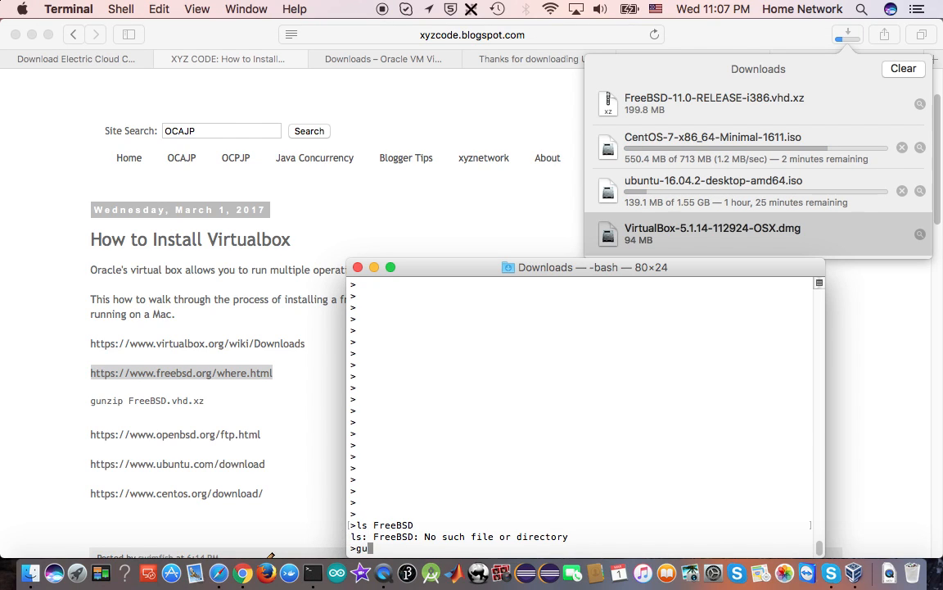
pyautogui.write('nzip F')
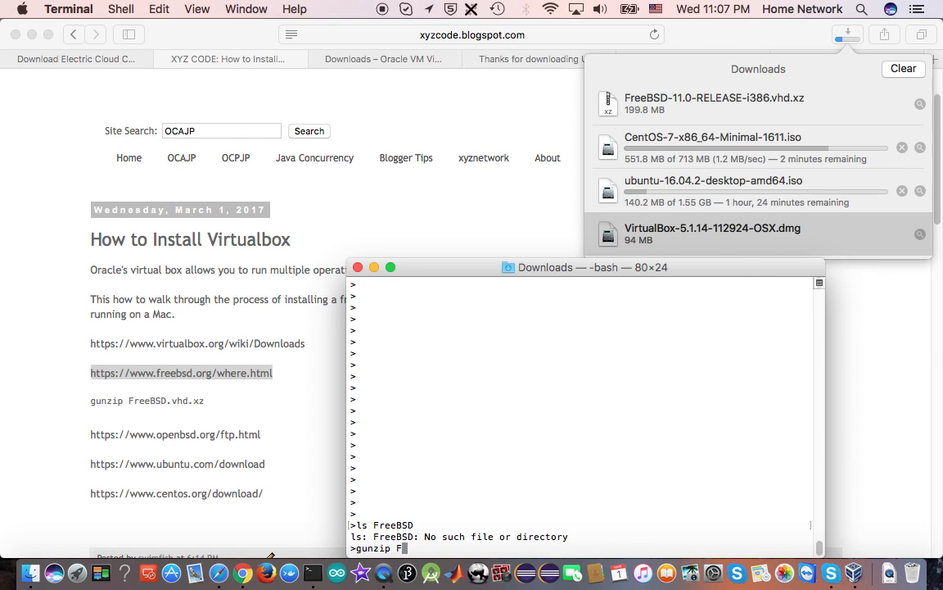
pyautogui.press('Tab')
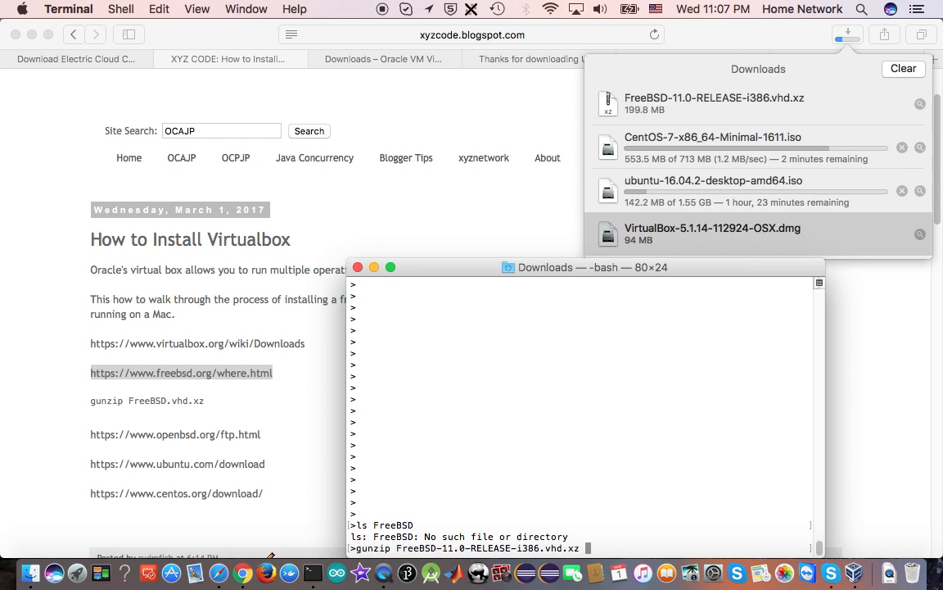
pyautogui.press('Return')
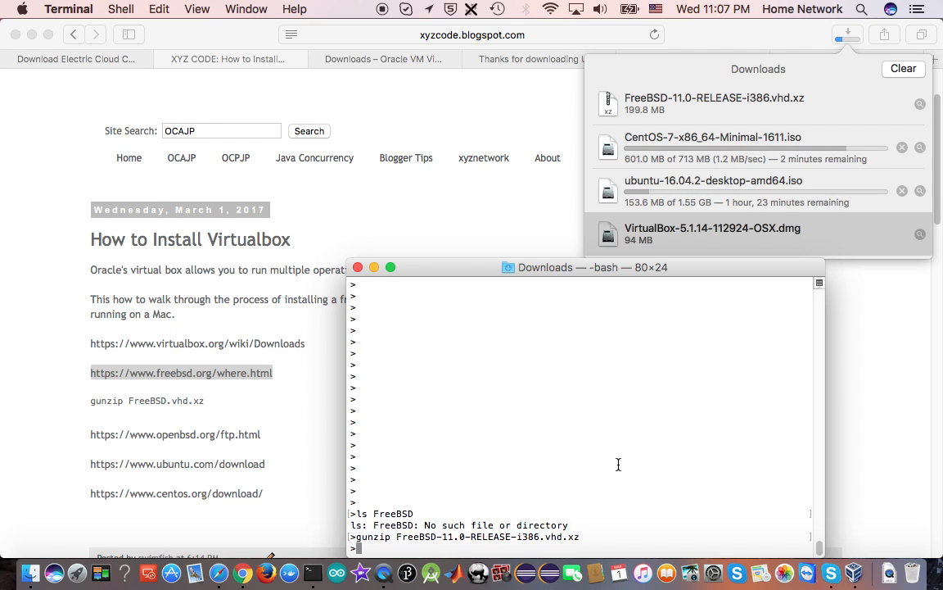
# List the extracted FreeBSD files in the Downloads folder with ls FreeBSD*
pyautogui.press('Up')
pyautogui.press('Up')
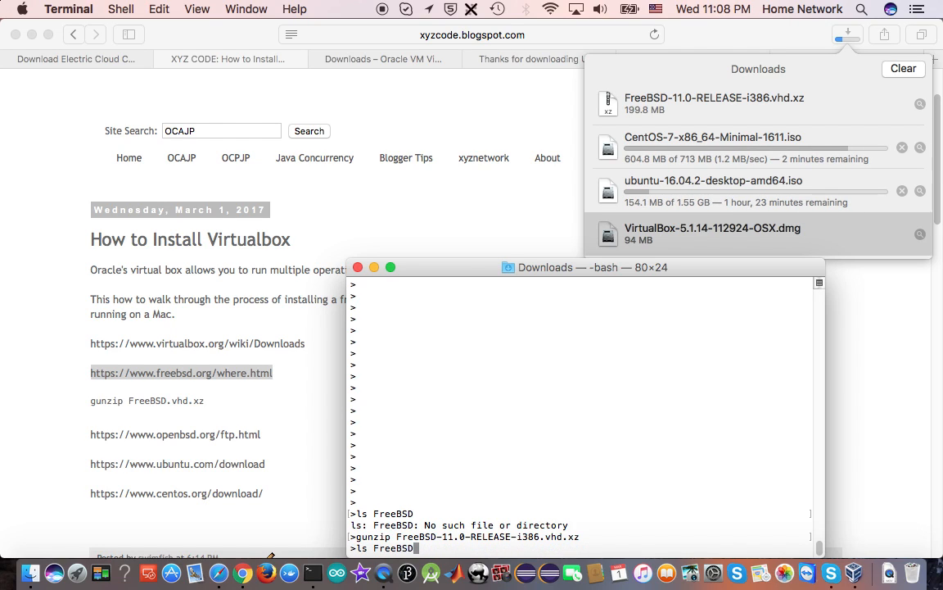
pyautogui.press('Return')
pyautogui.write('ls Free')
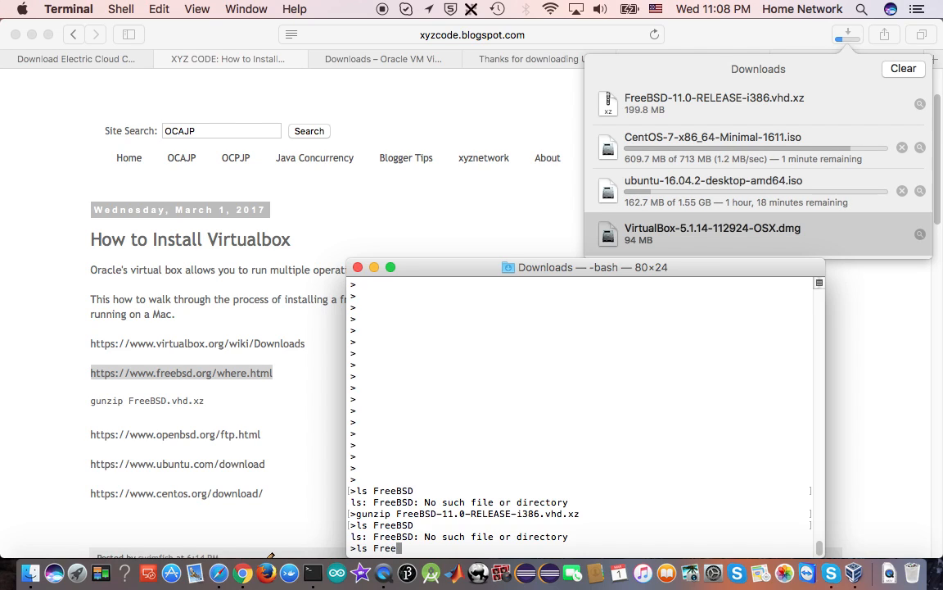
pyautogui.write('BSD*')
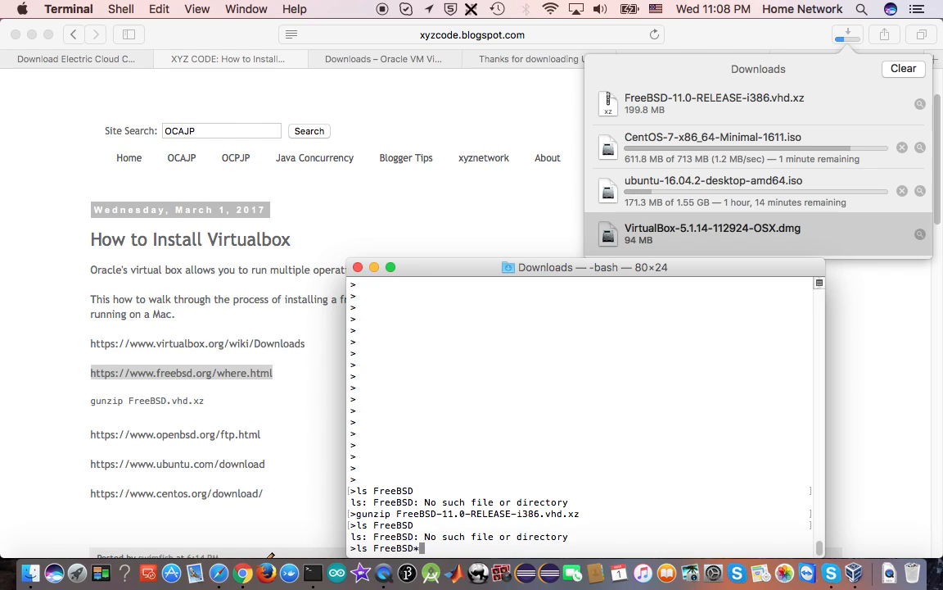
pyautogui.press('Return')
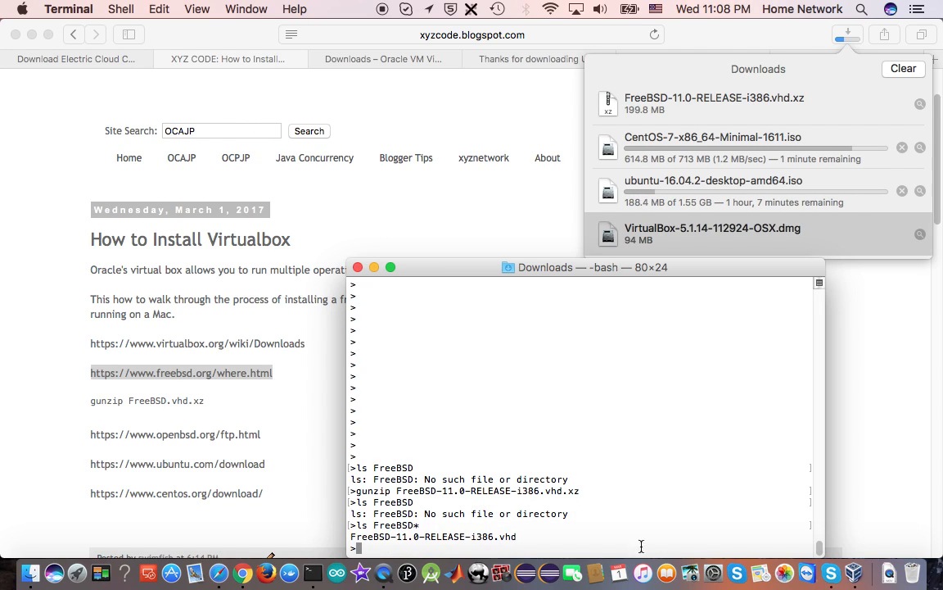
# Switch to VirtualBox and replace freebsd2's primary master hard disk with FreeBSD-11.0-RELEASE-i386.vhd from the Downloads folder
pyautogui.click(856, 575)
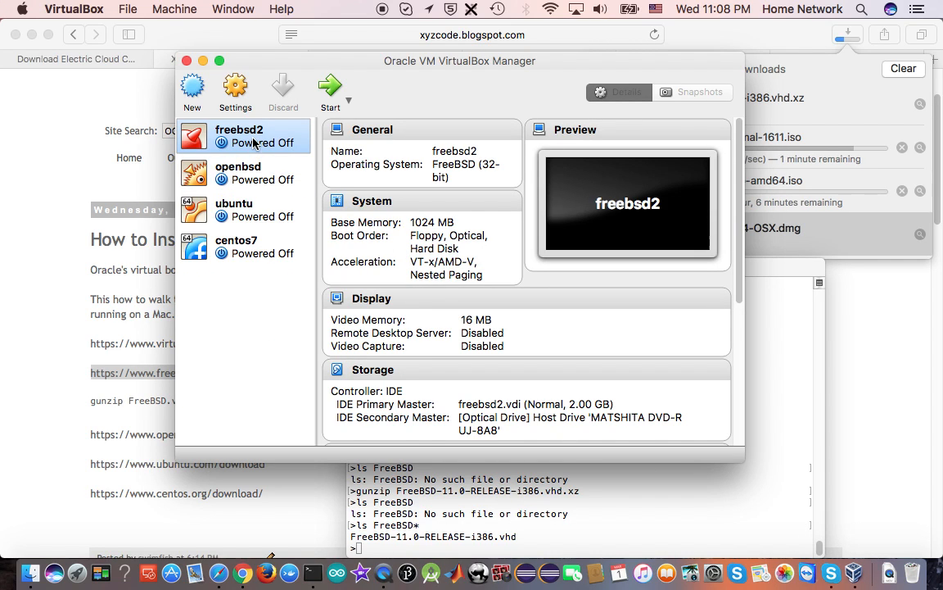
pyautogui.click(234, 92)
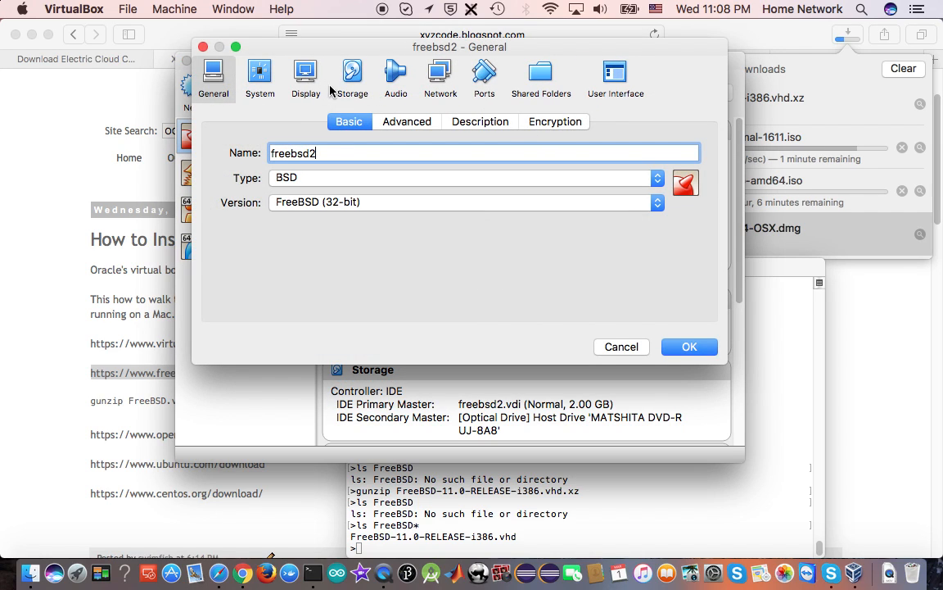
pyautogui.click(347, 82)
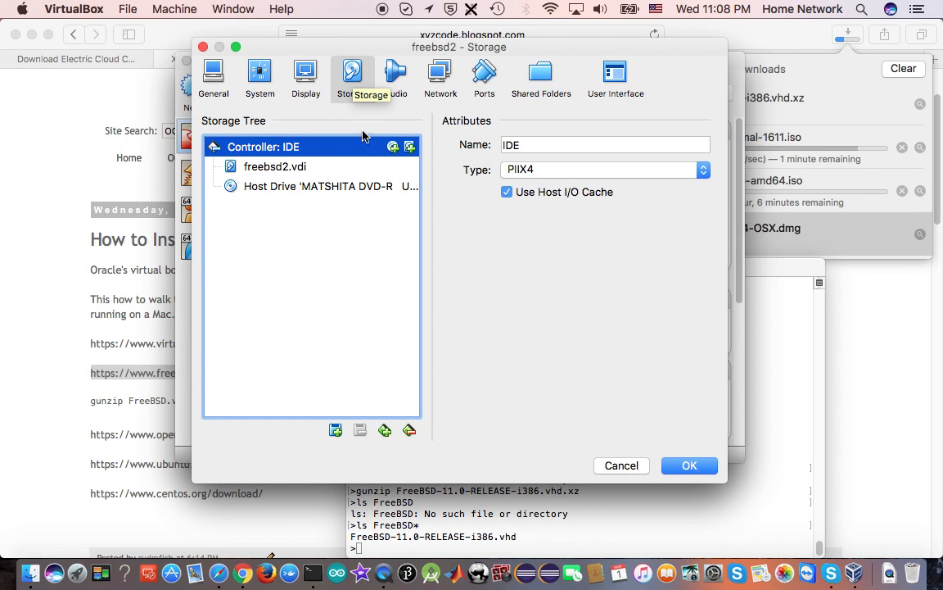
pyautogui.click(284, 170)
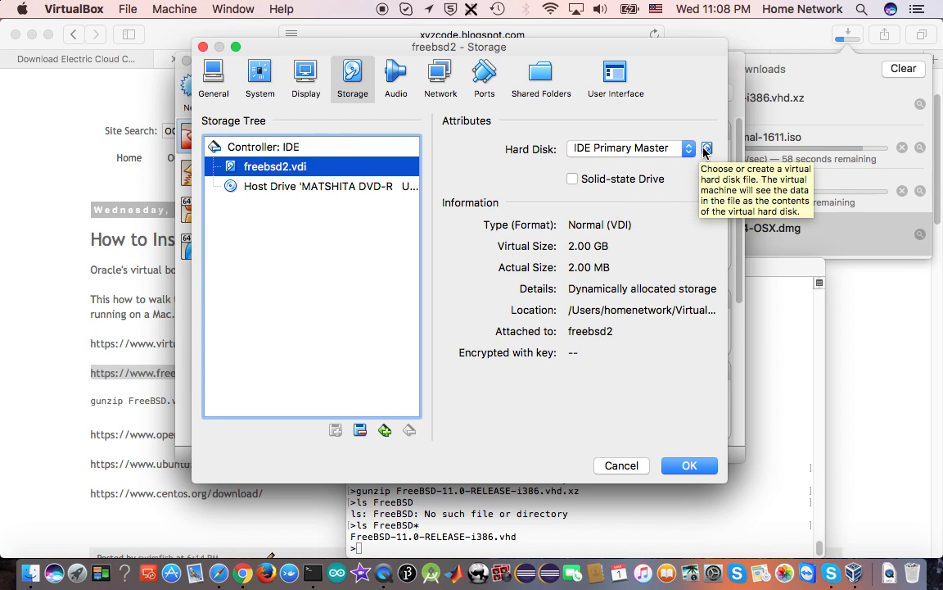
pyautogui.click(707, 149)
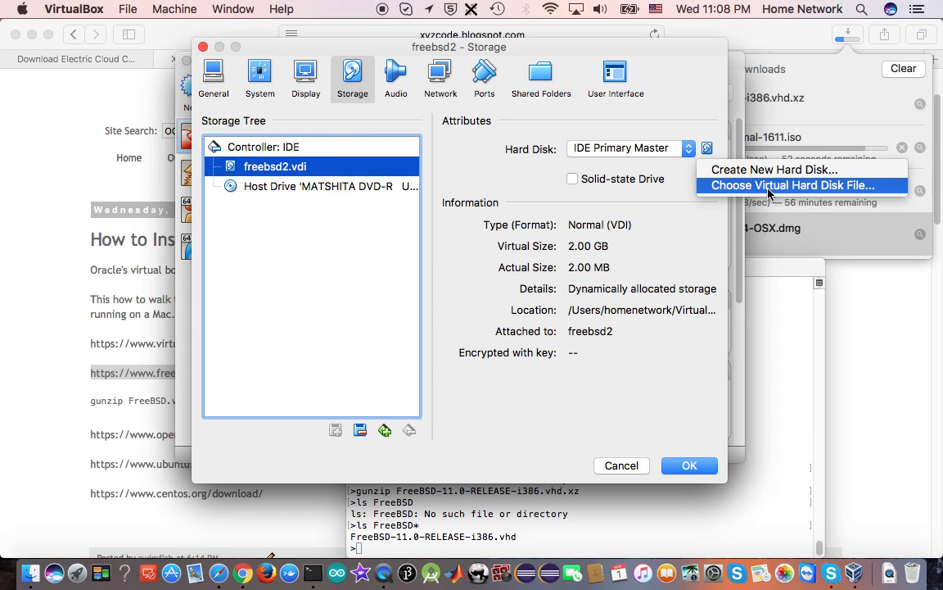
pyautogui.click(673, 172)
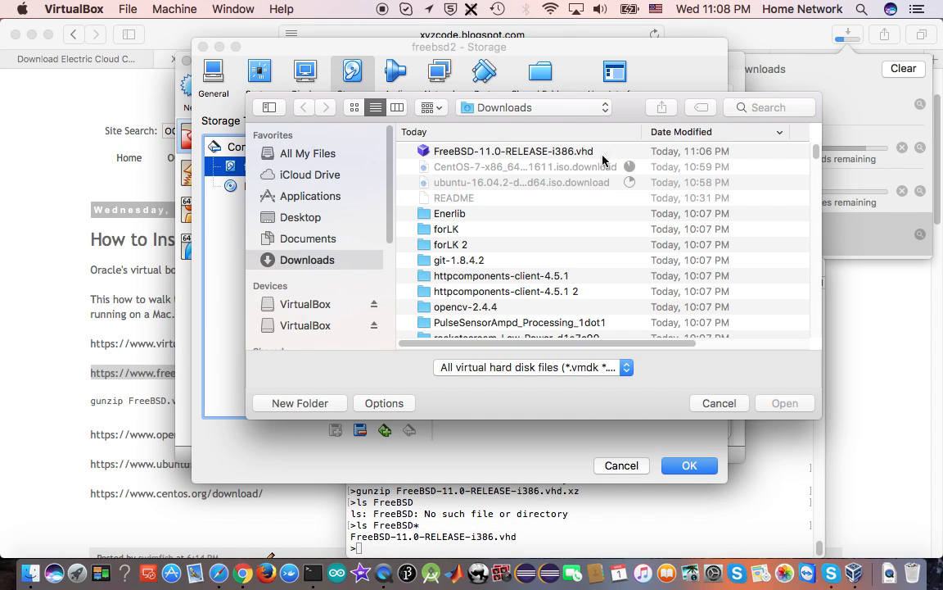
pyautogui.click(513, 153)
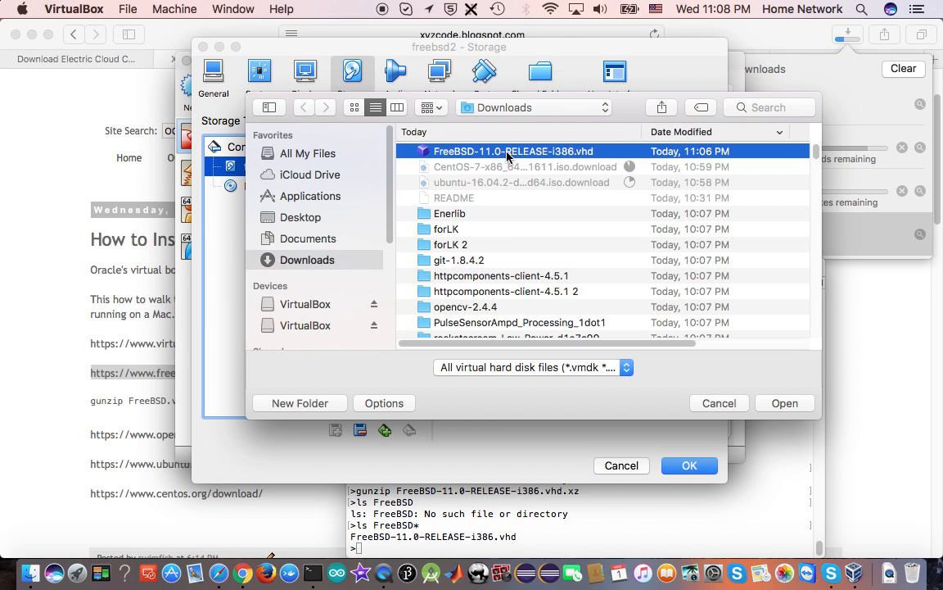
pyautogui.click(788, 405)
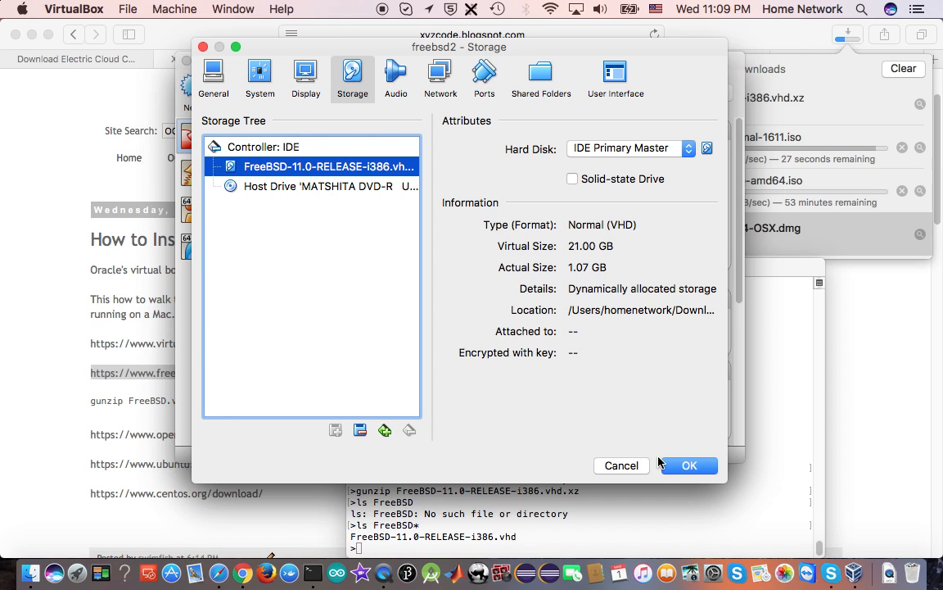
pyautogui.click(681, 466)
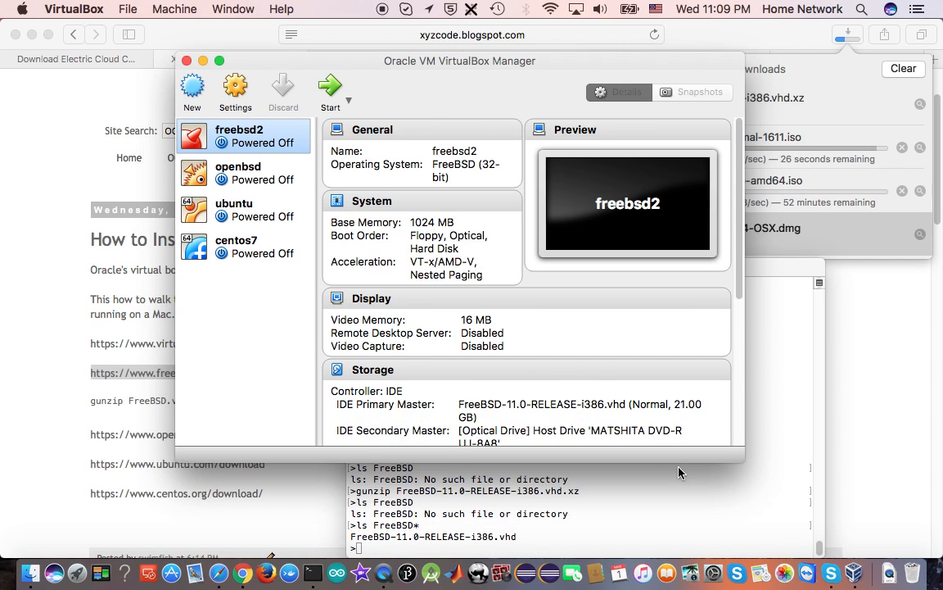
# Start the freebsd2 virtual machine and log in as root
pyautogui.click(330, 90)
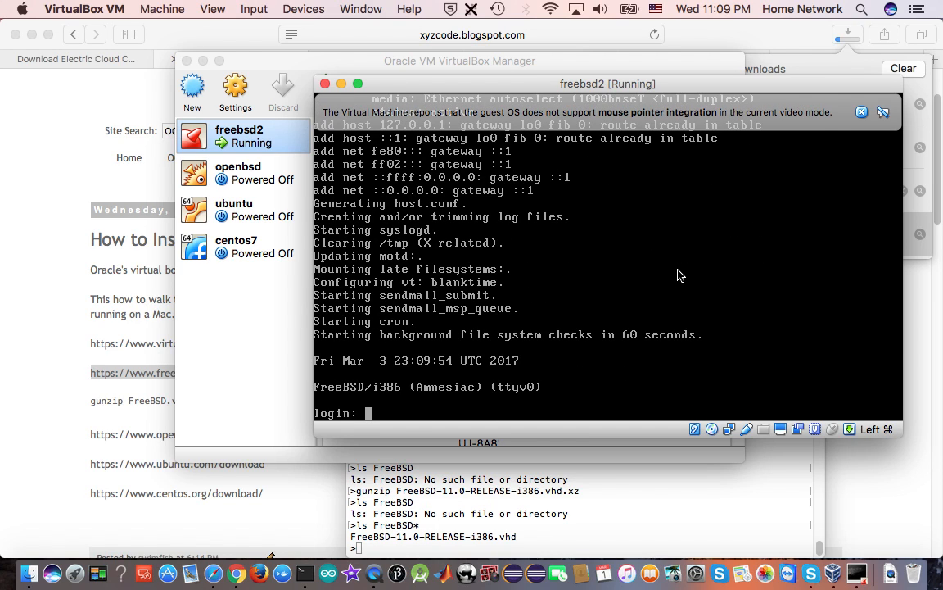
pyautogui.write('root')
pyautogui.press('Return')
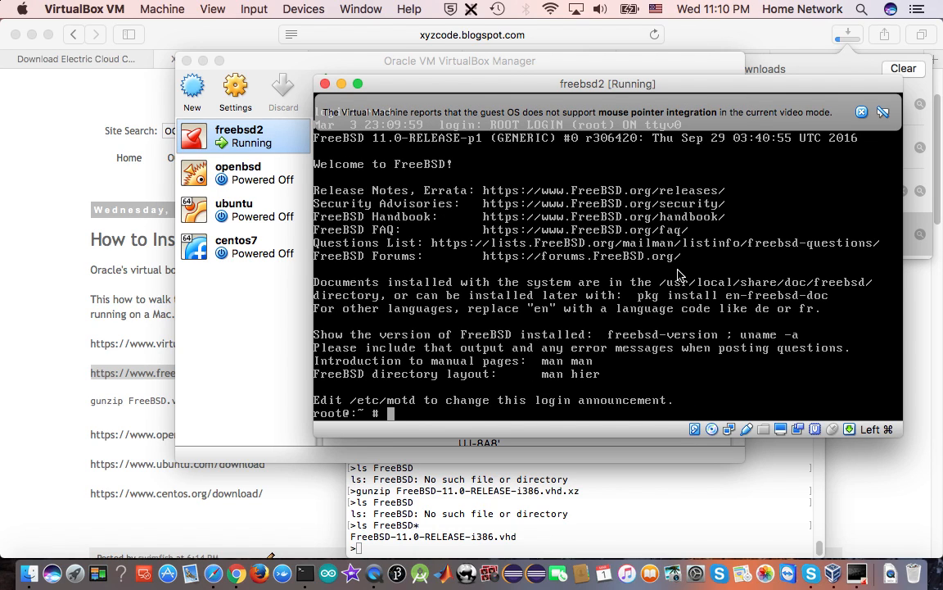
# Run echo "hello virtualbox" in the FreeBSD console
pyautogui.write('echo "hello')
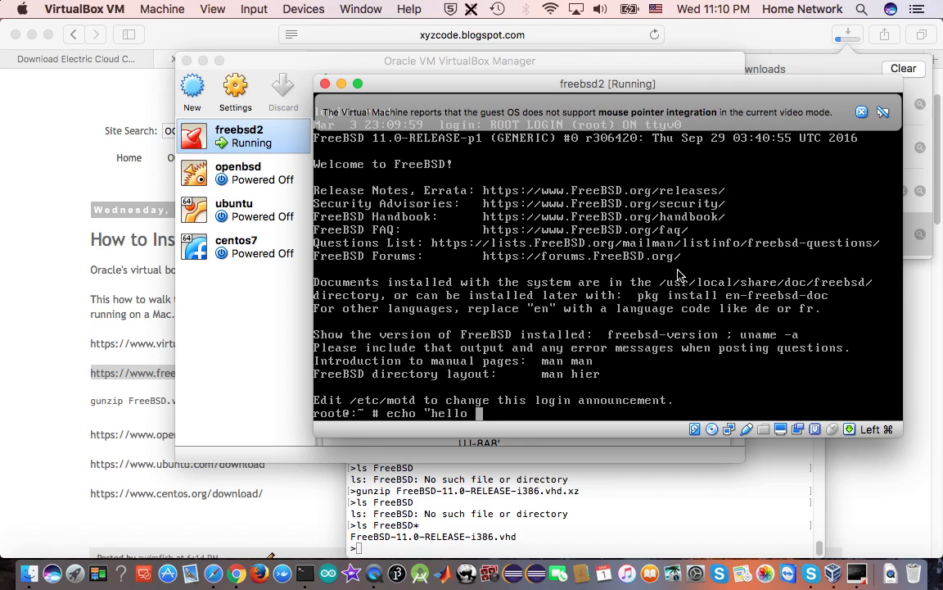
pyautogui.write(' virtualbox"')
pyautogui.press('Return')
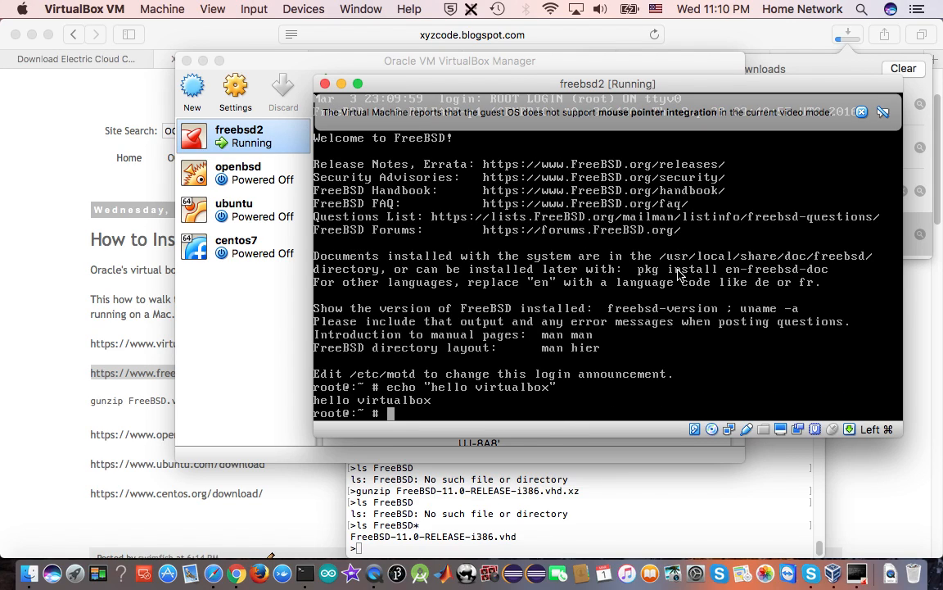
# Check the current user with whoami and the network interfaces with ifconfig in the FreeBSD console
pyautogui.write('whoami')
pyautogui.press('Return')
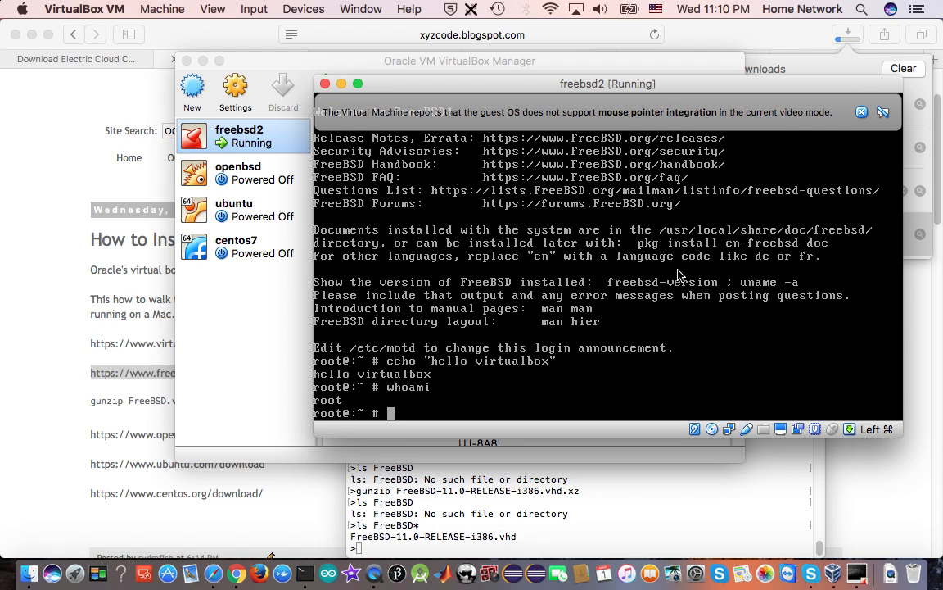
pyautogui.write('ifconfig')
pyautogui.press('Return')
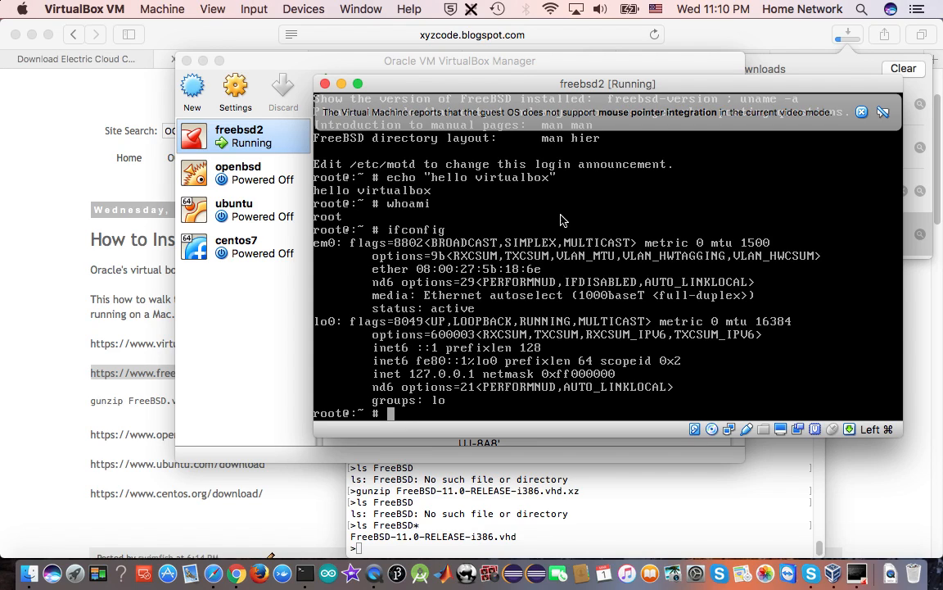
# Switch to Safari, check the download progress, and return to the FreeBSD i386 image index
pyautogui.click(14, 114)
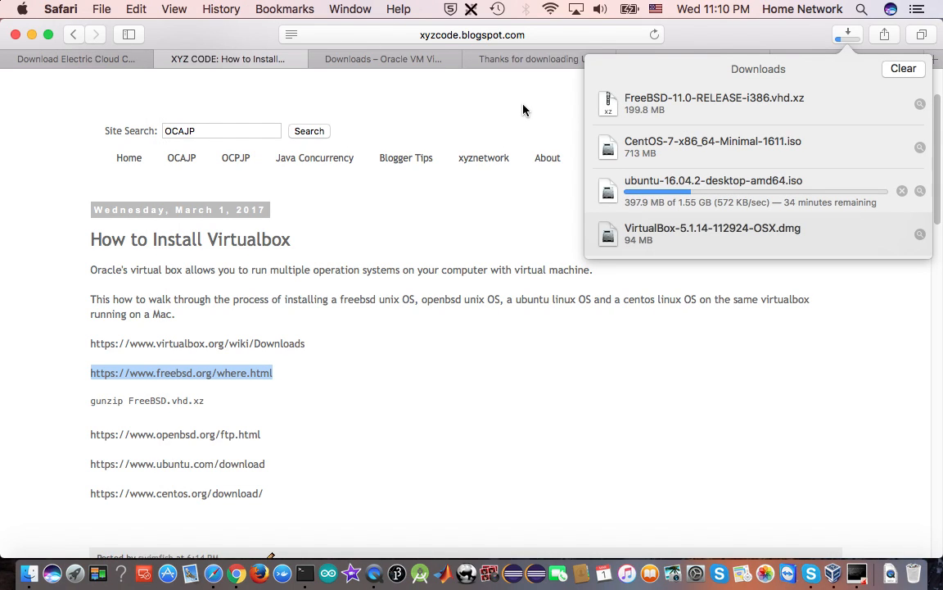
pyautogui.click(528, 73)
pyautogui.click(803, 62)
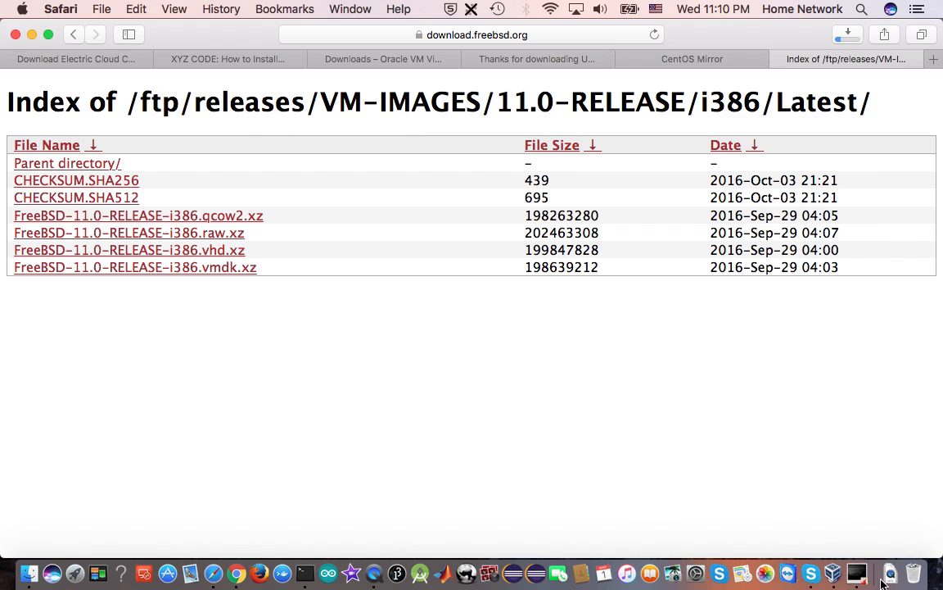
# Return to the running freebsd2 virtual machine and shut it down
pyautogui.click(856, 574)
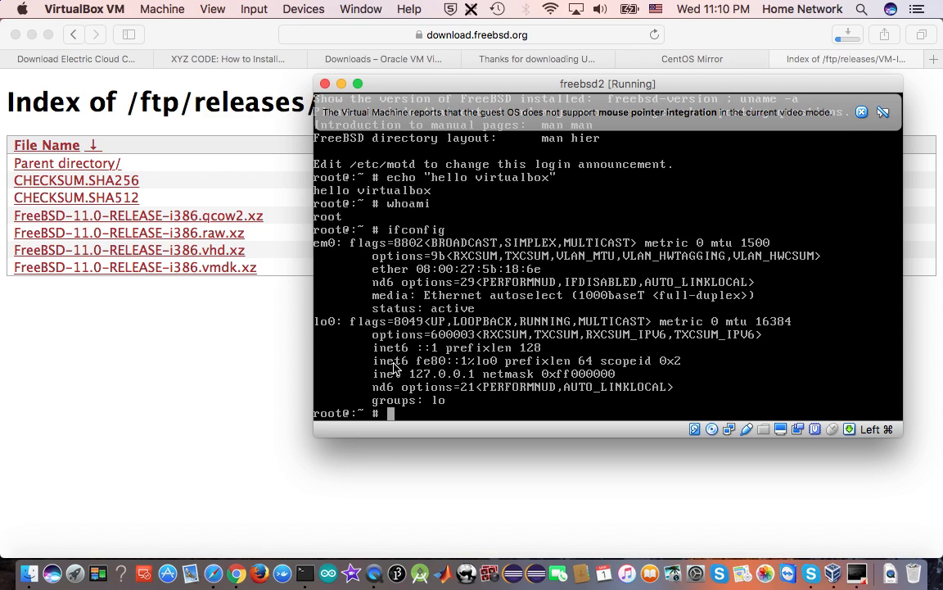
pyautogui.click(325, 85)
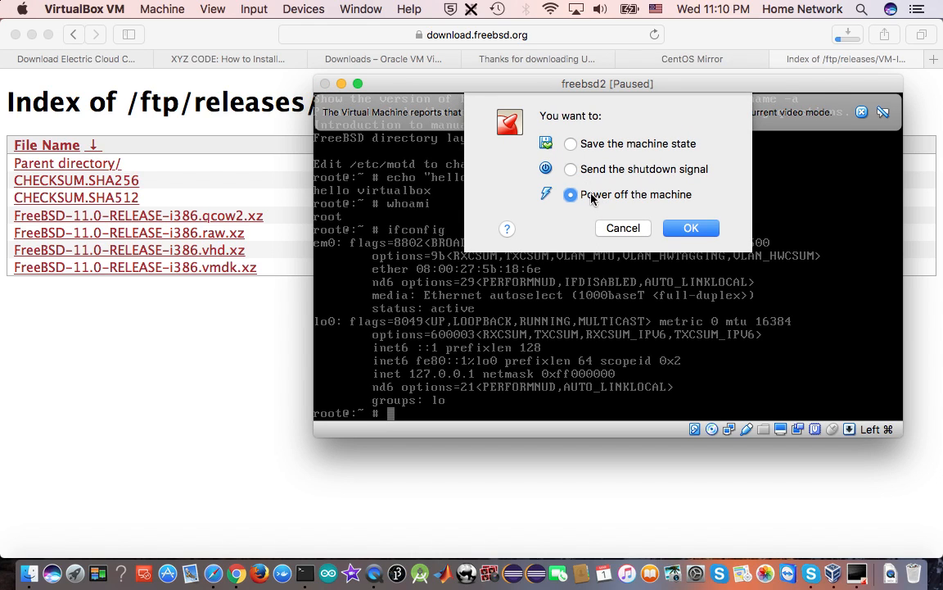
pyautogui.click(571, 168)
pyautogui.click(690, 228)
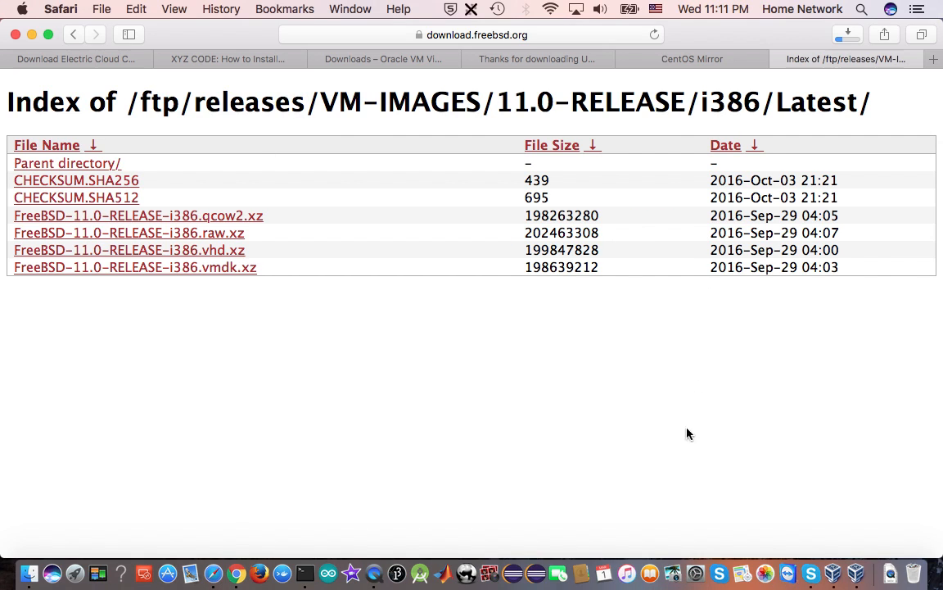
# Start the openbsd virtual machine from VirtualBox Manager, using the host optical drive as its startup disk
pyautogui.click(856, 577)
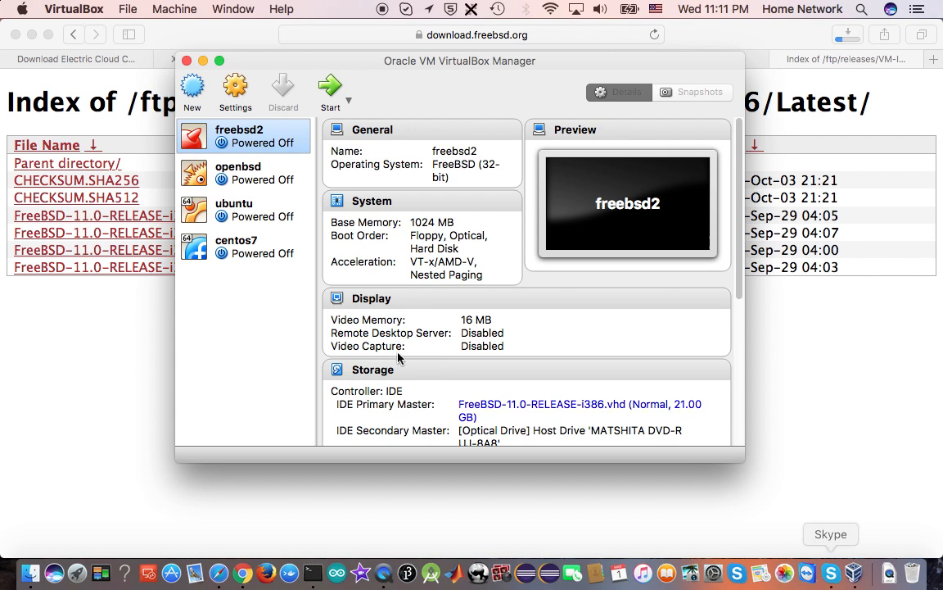
pyautogui.click(260, 182)
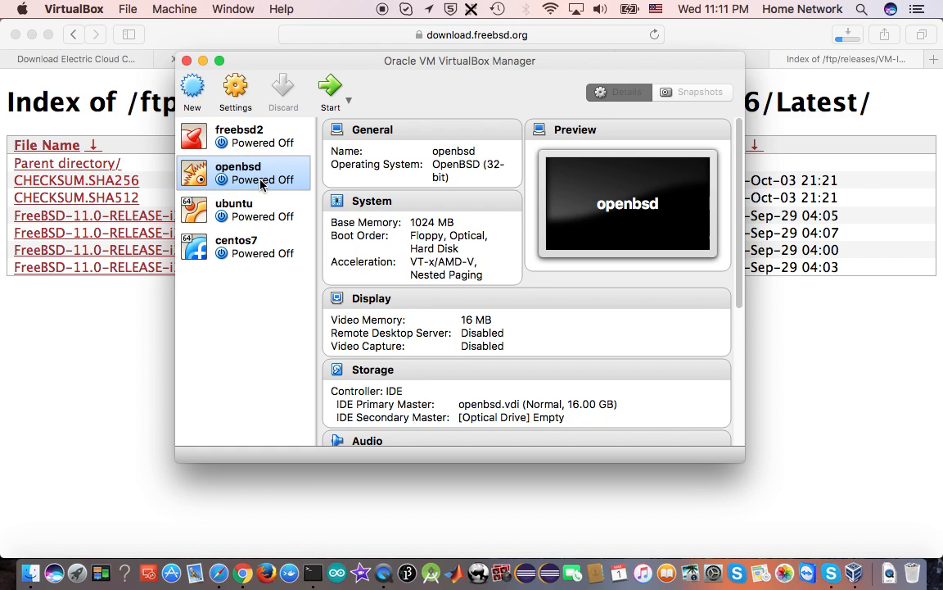
pyautogui.click(332, 90)
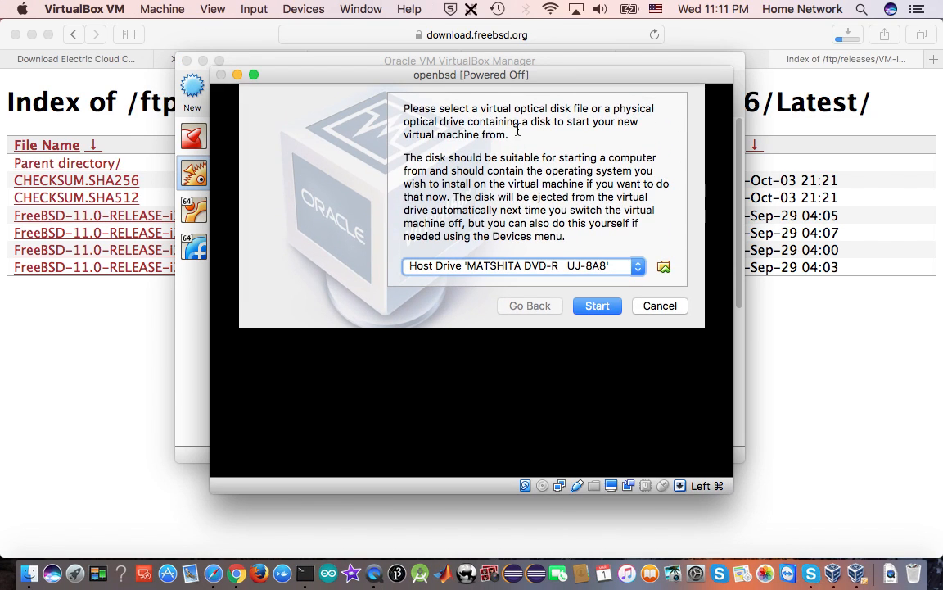
pyautogui.click(600, 306)
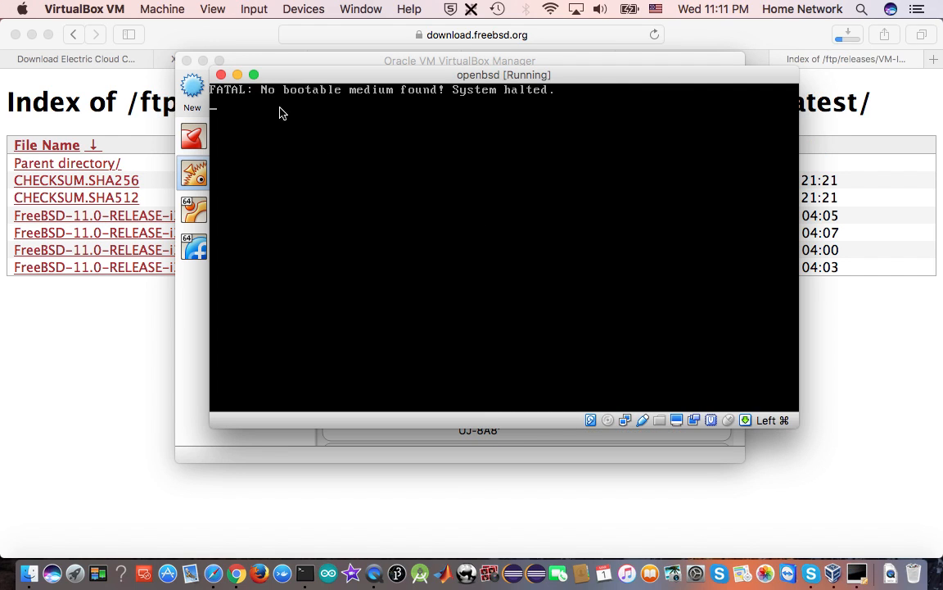
# Close the openbsd virtual machine with the Power off the machine option
pyautogui.click(221, 76)
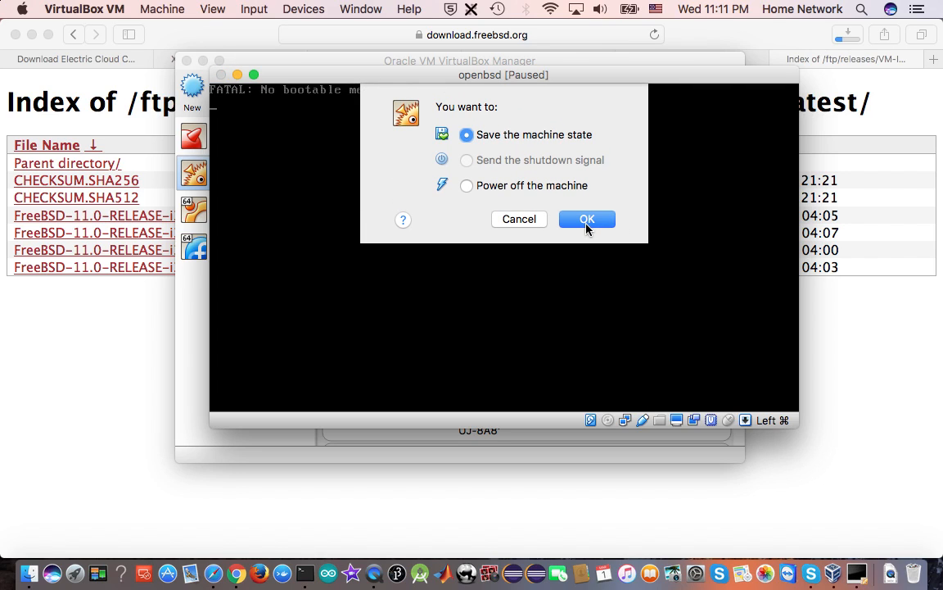
pyautogui.click(467, 186)
pyautogui.click(588, 220)
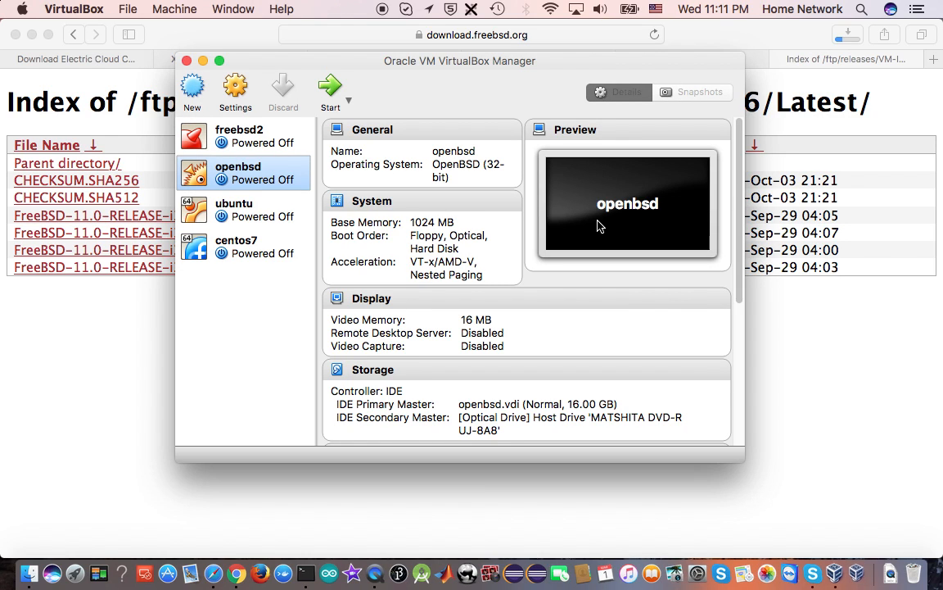
pyautogui.click(110, 332)
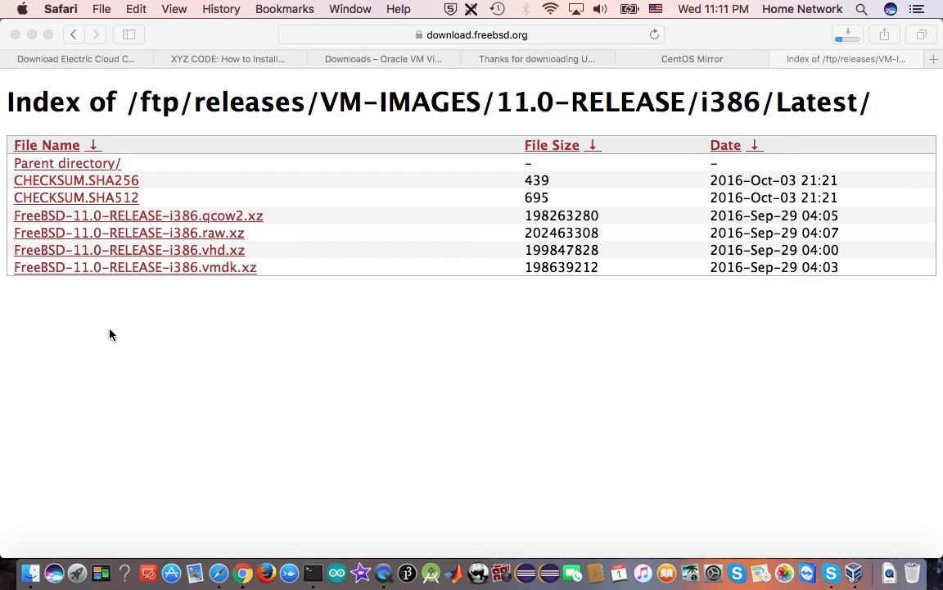
pyautogui.click(540, 59)
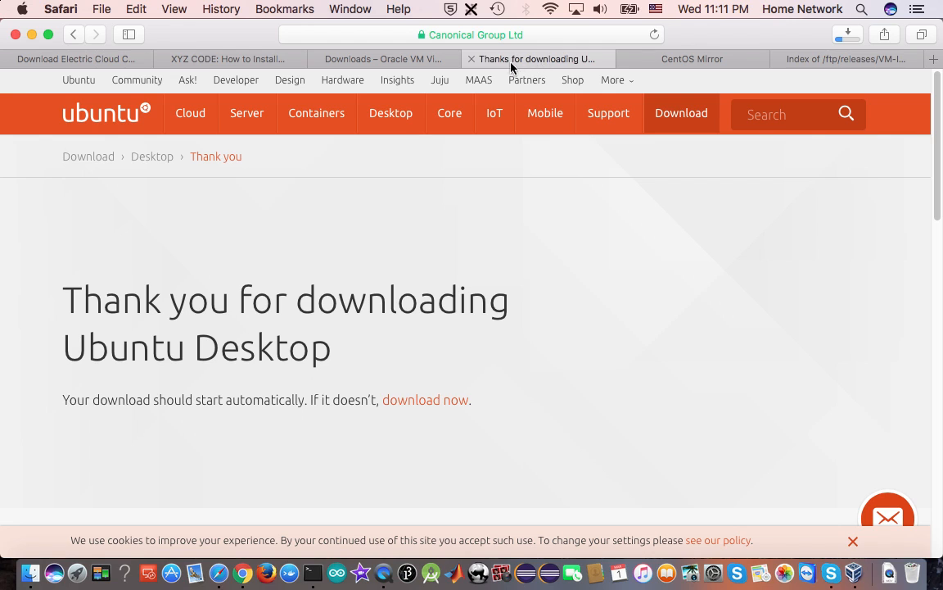
pyautogui.click(398, 59)
pyautogui.click(242, 61)
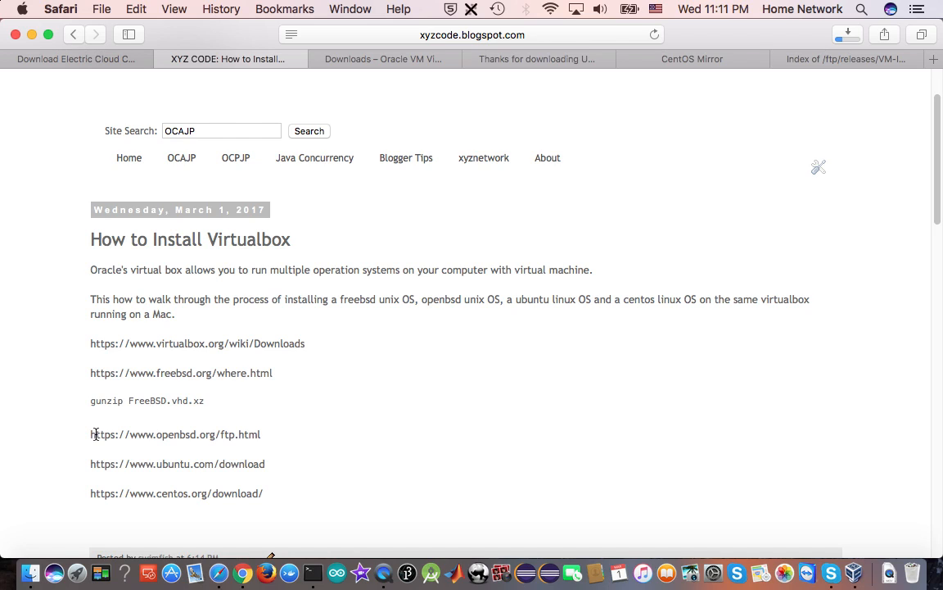
pyautogui.moveTo(95, 435); pyautogui.dragTo(252, 446)
pyautogui.moveTo(91, 435); pyautogui.dragTo(255, 447)
pyautogui.rightClick(237, 438)
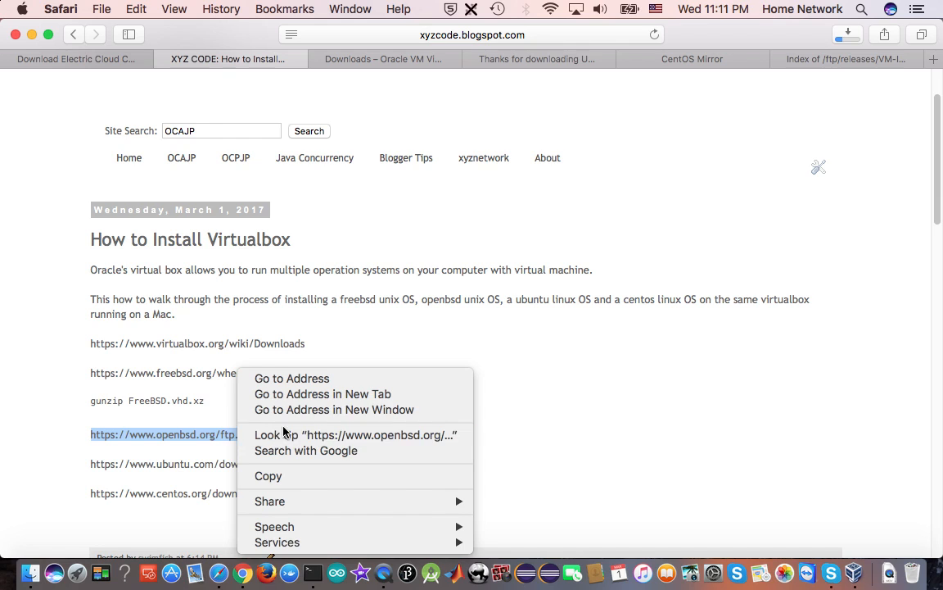
pyautogui.click(316, 476)
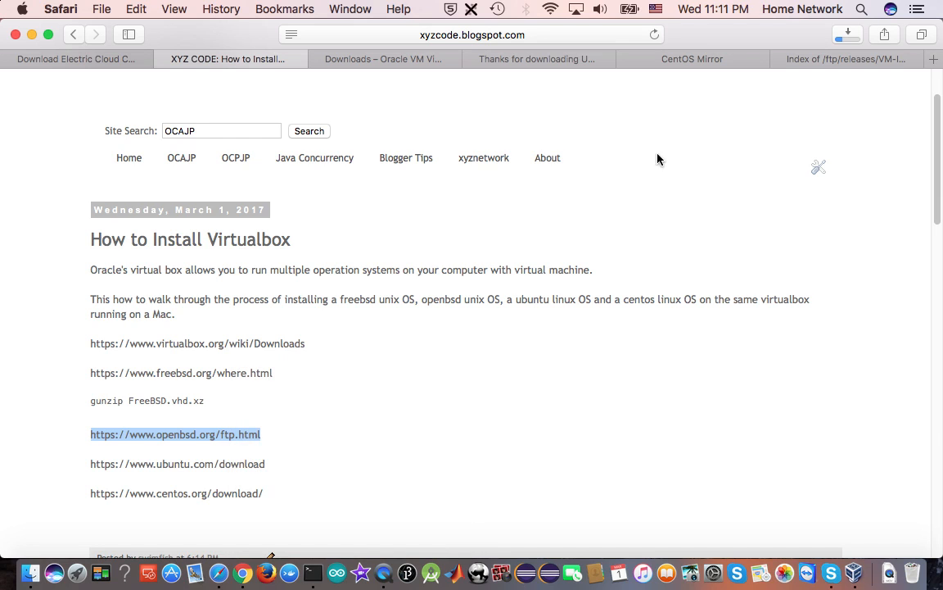
# Load the copied OpenBSD address in place of the FreeBSD image index, and look through the list of HTTP mirrors
pyautogui.click(822, 59)
pyautogui.click(451, 35)
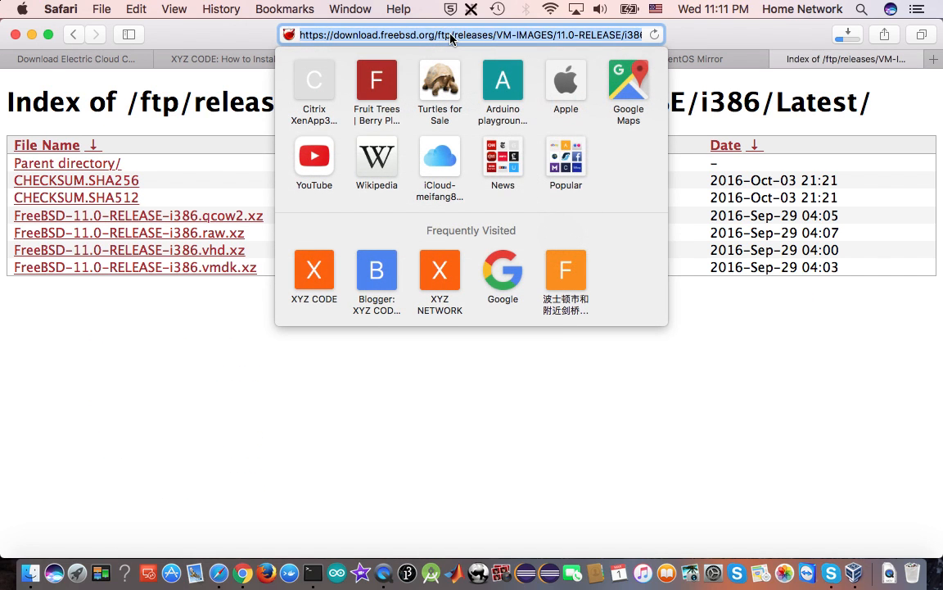
pyautogui.rightClick(450, 35)
pyautogui.click(524, 139)
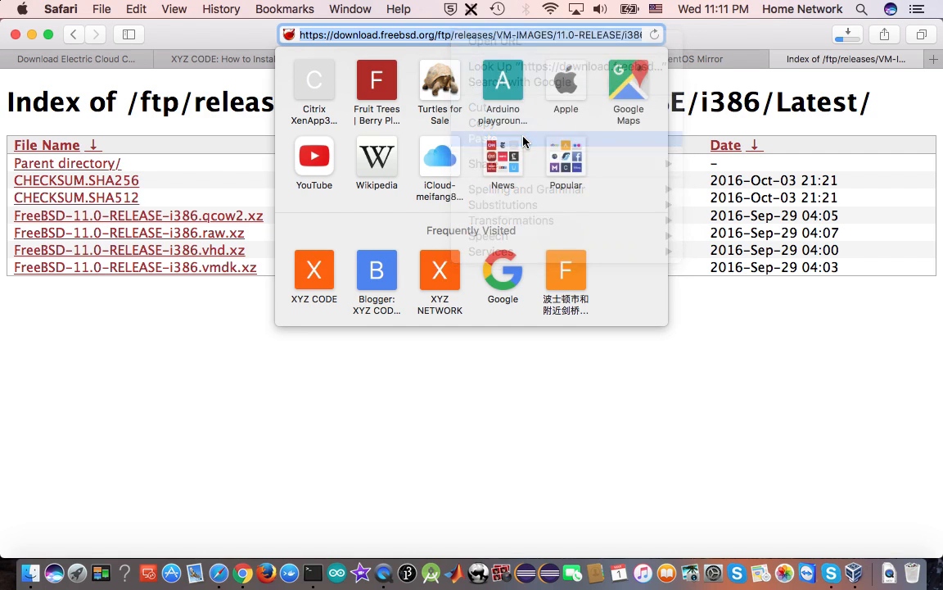
pyautogui.press('Return')
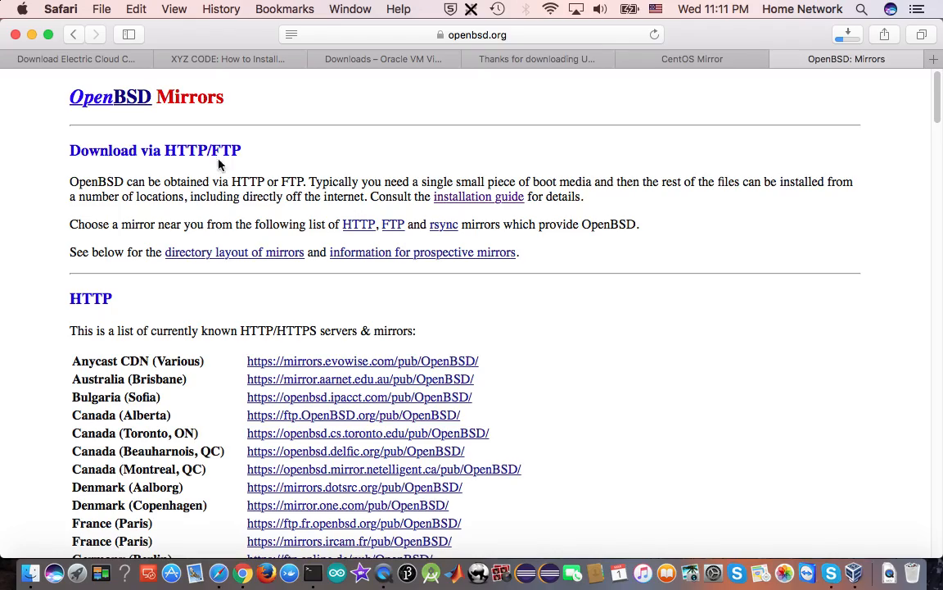
pyautogui.scroll(-15, 656, 341)
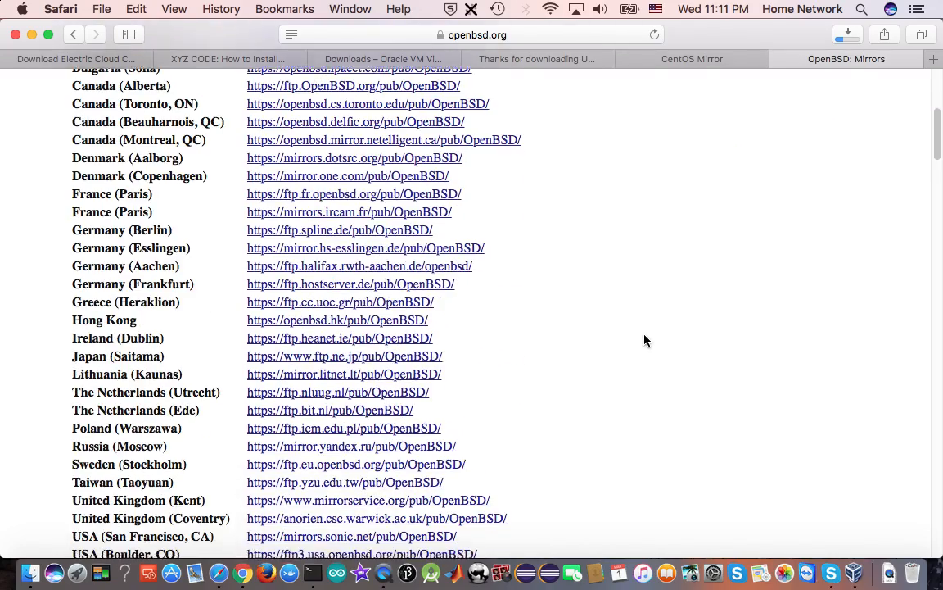
# Open the OpenBSD home page from the mirrors page's heading in a new tab, look through it and close that tab
pyautogui.scroll(-10, 645, 340)
pyautogui.scroll(20, 645, 340)
pyautogui.scroll(3, 644, 340)
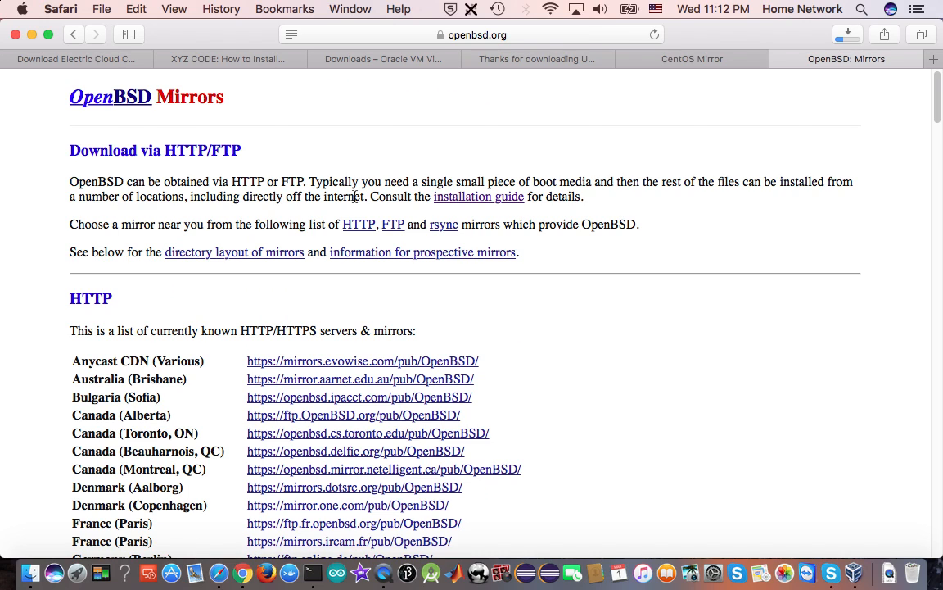
pyautogui.rightClick(92, 96)
pyautogui.click(139, 105)
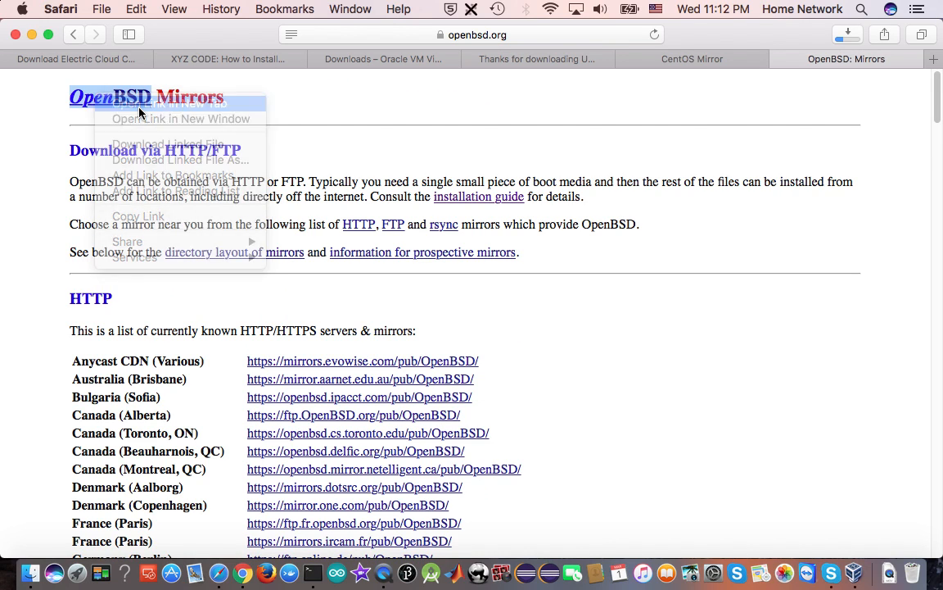
pyautogui.click(839, 62)
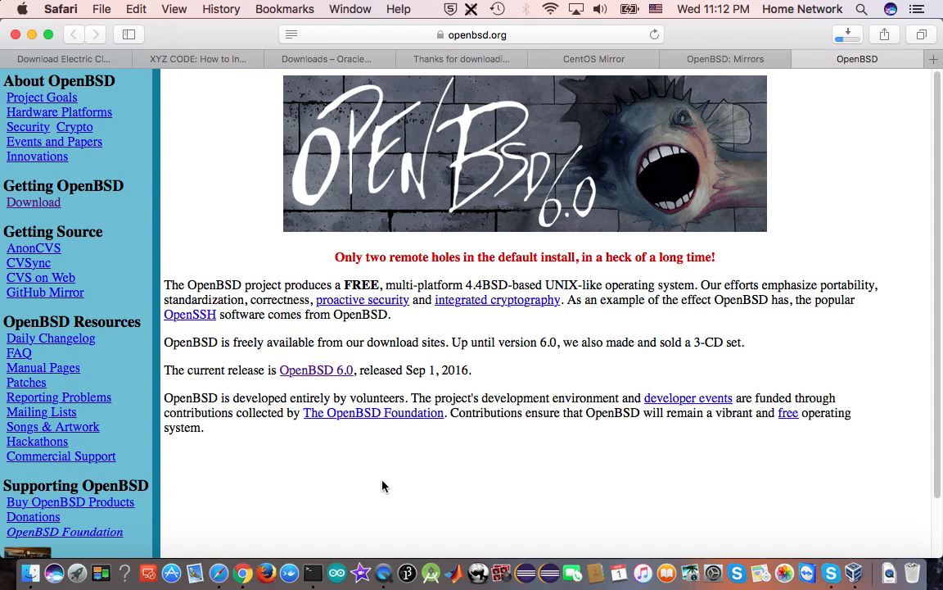
pyautogui.scroll(-2, 269, 454)
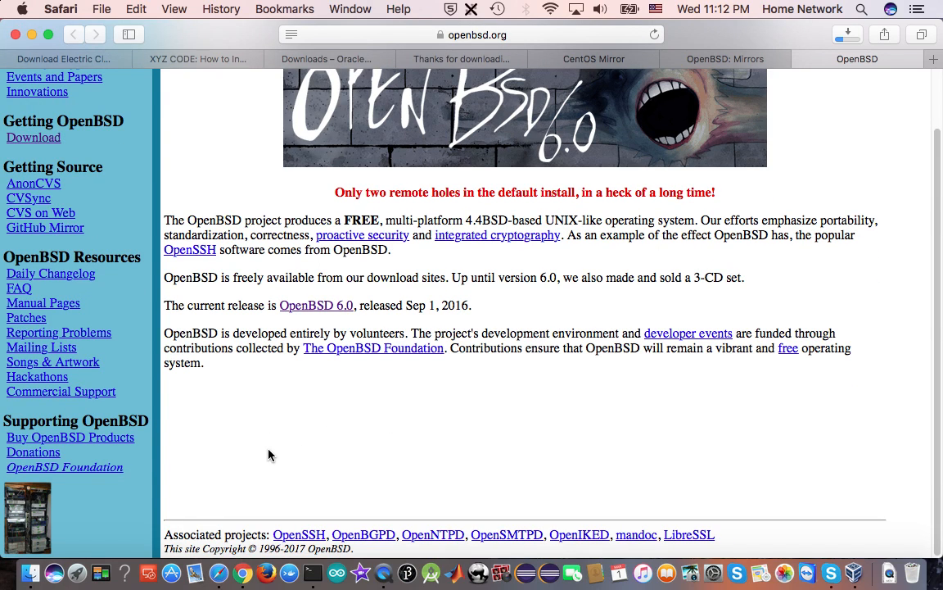
pyautogui.scroll(2, 270, 454)
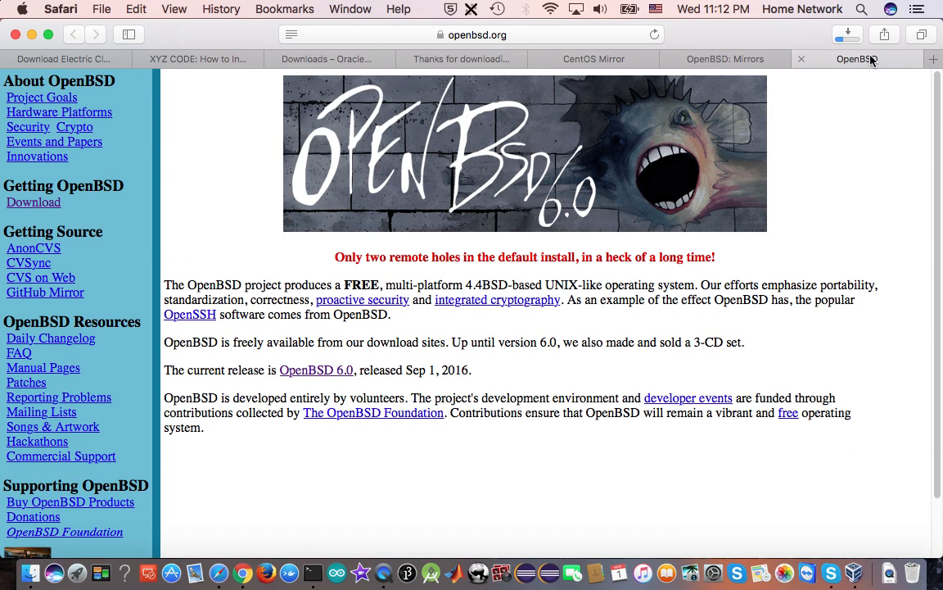
pyautogui.click(801, 60)
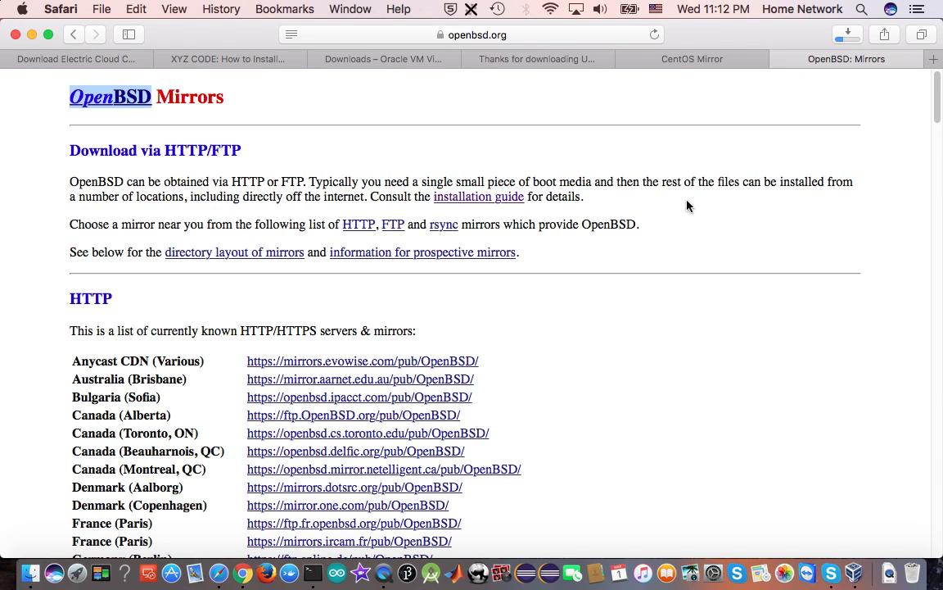
pyautogui.scroll(-1, 622, 445)
pyautogui.scroll(-10, 622, 445)
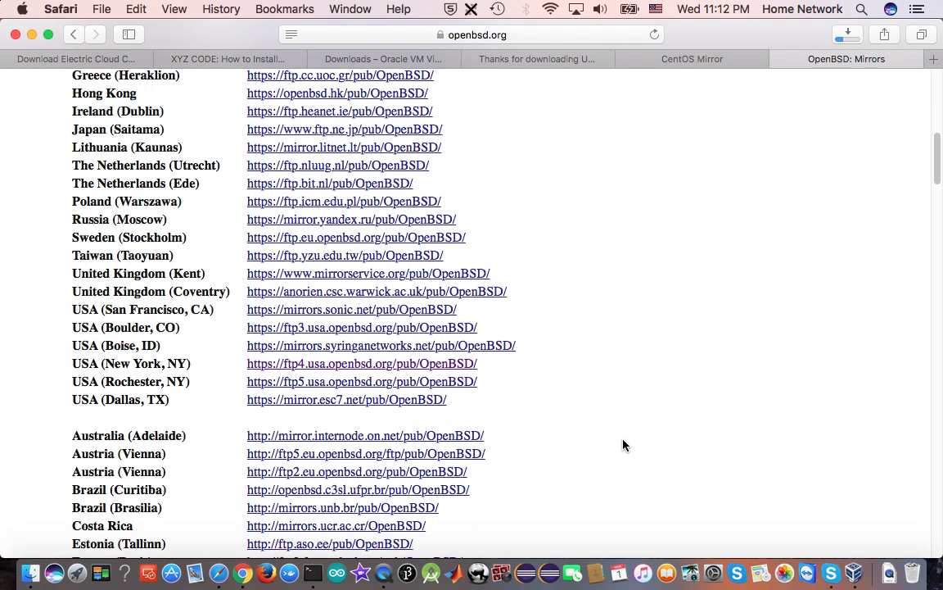
pyautogui.click(361, 364)
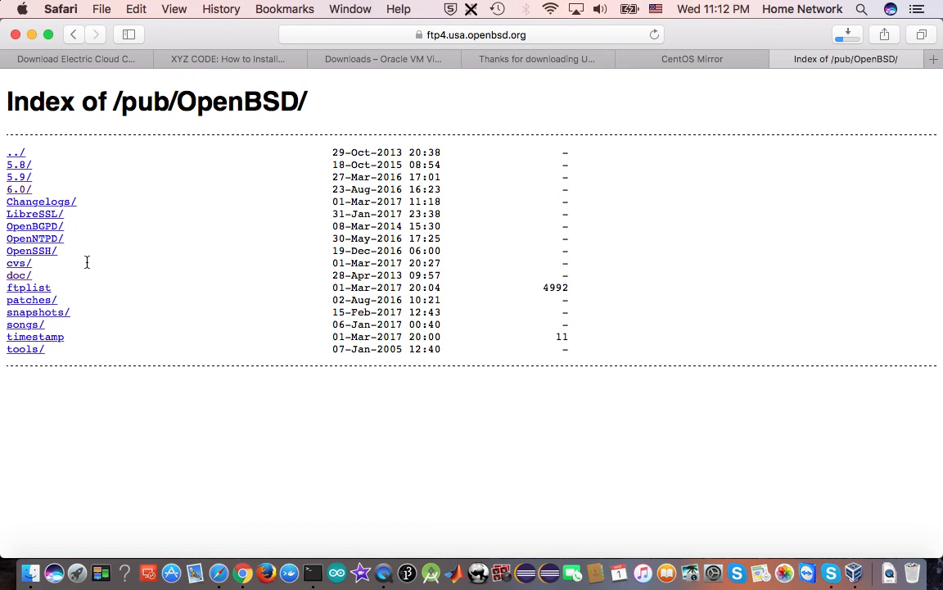
# Download the README from the mirror's doc folder and return to the /pub/OpenBSD/ index
pyautogui.click(18, 277)
pyautogui.click(31, 166)
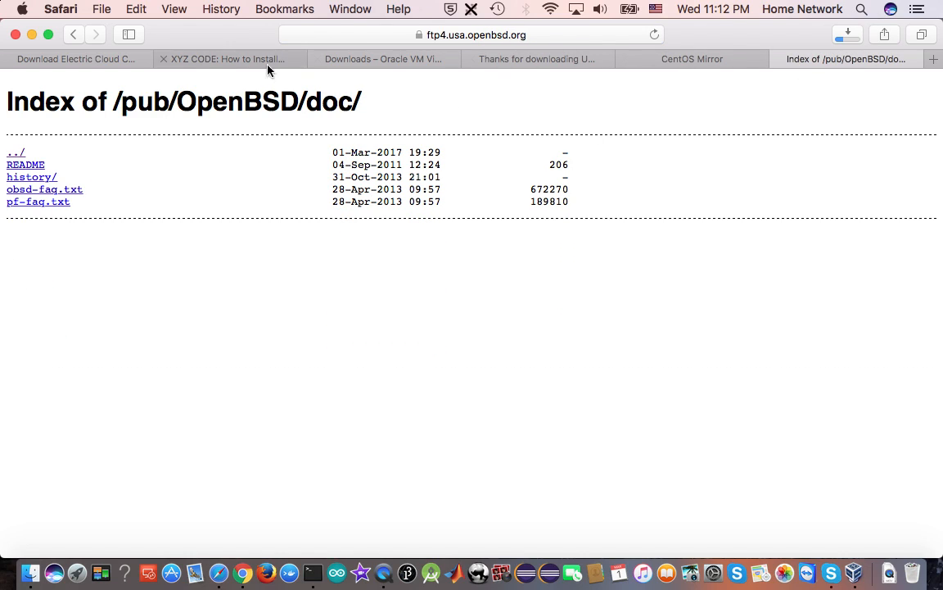
pyautogui.click(17, 152)
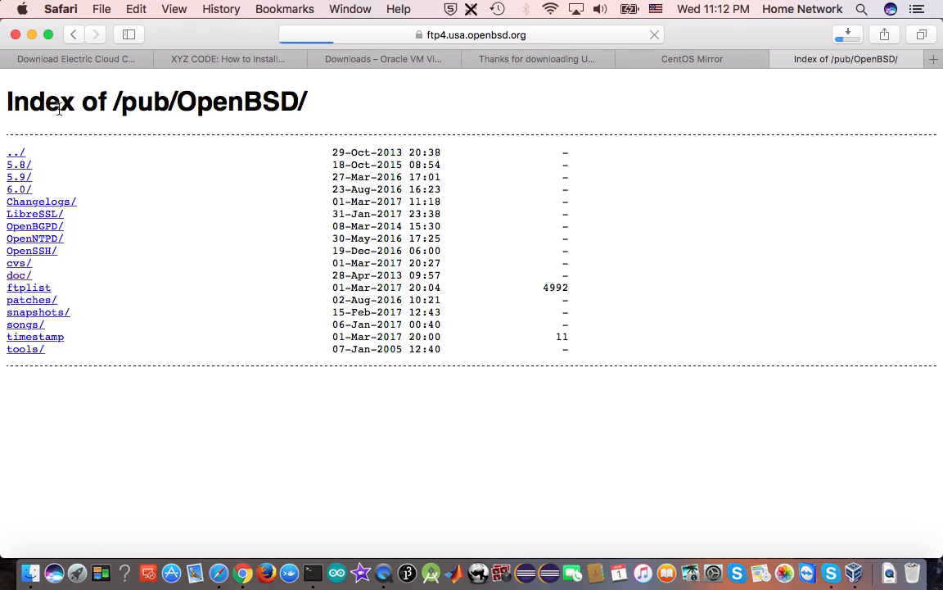
# Download install60.iso from the i386 folder of the 6.0 release
pyautogui.click(19, 190)
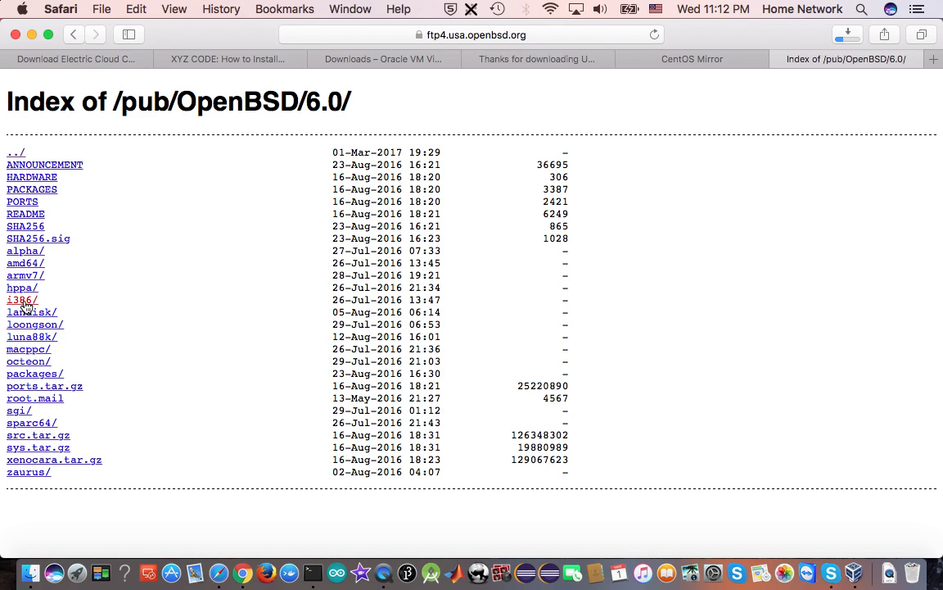
pyautogui.click(24, 302)
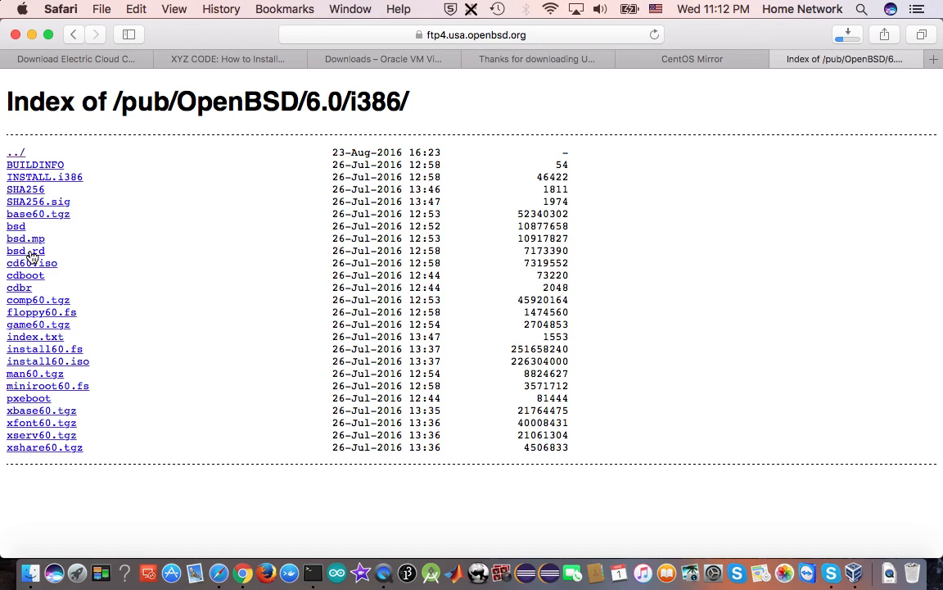
pyautogui.click(67, 365)
# Check the progress of the install60.iso download, read the downloaded README in TextEdit and return to Safari
pyautogui.click(848, 36)
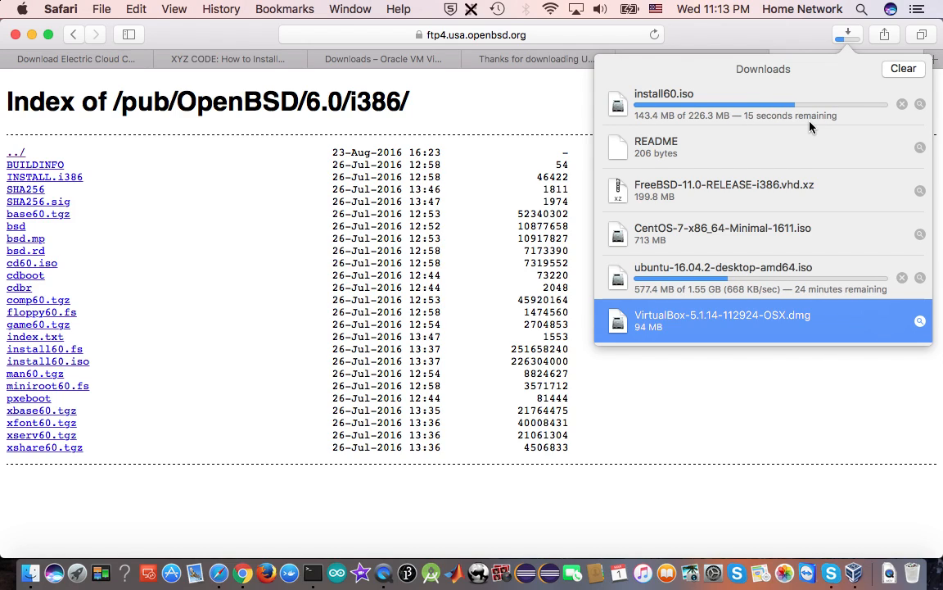
pyautogui.doubleClick(673, 148)
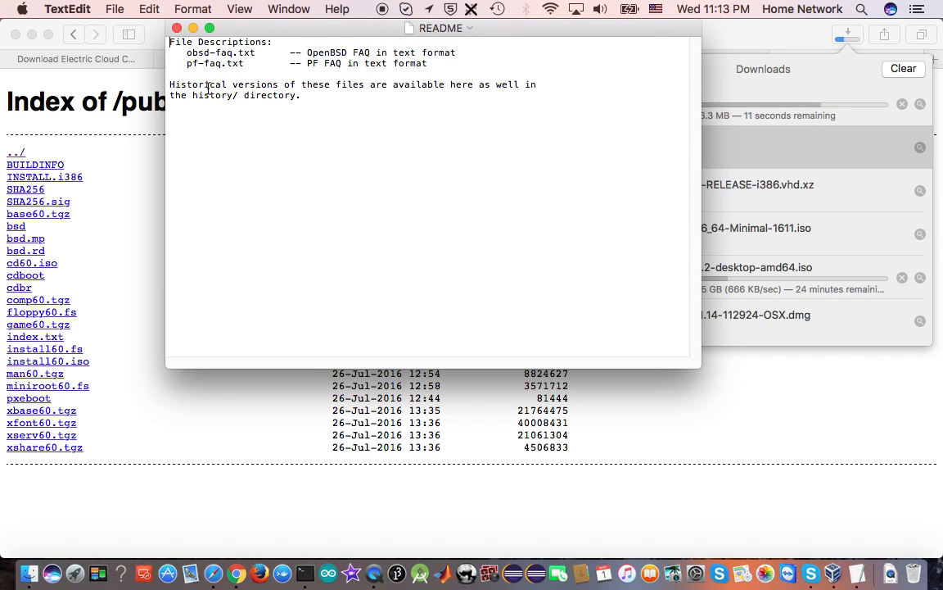
pyautogui.click(176, 29)
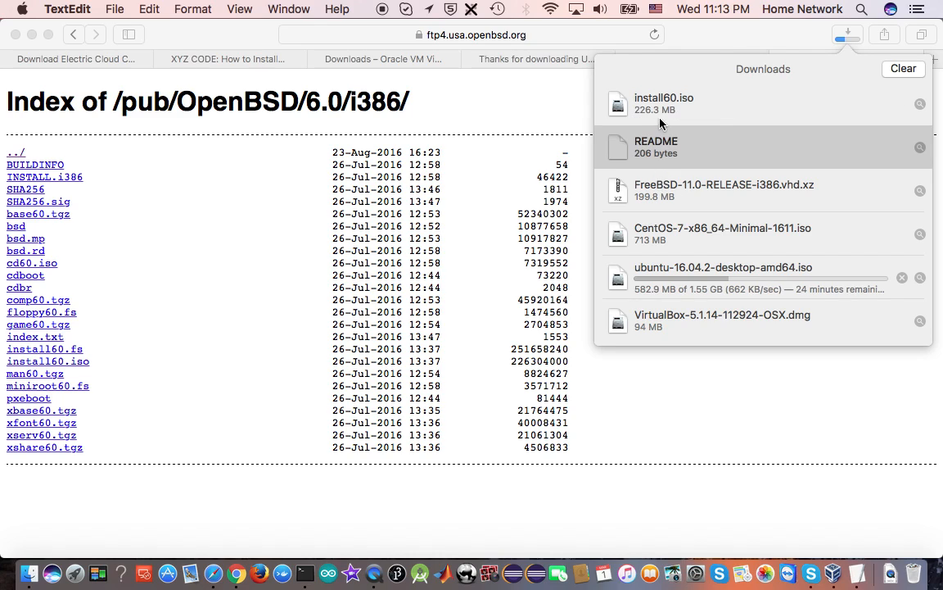
pyautogui.press('super+Tab')
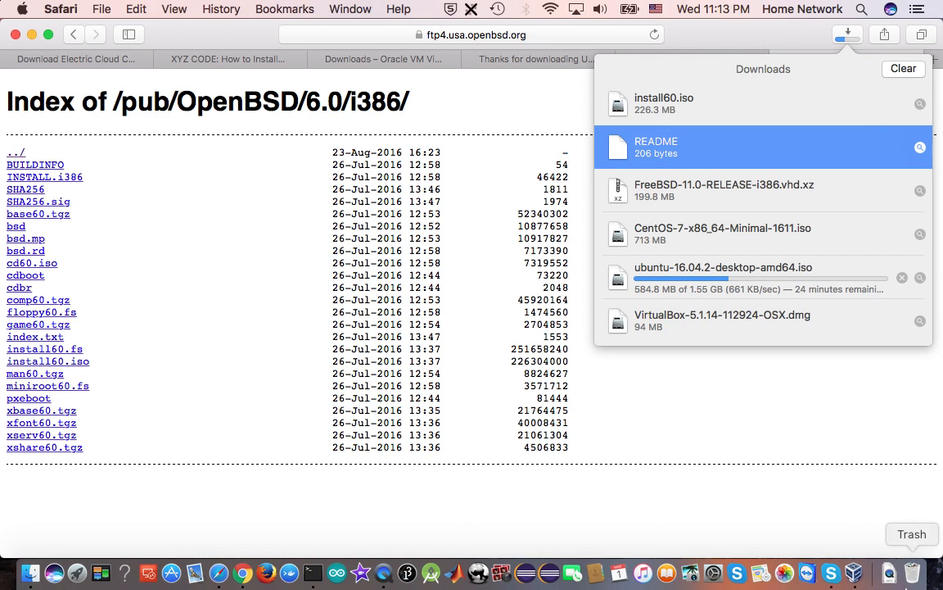
# Switch to VirtualBox and add an optical drive holding install60.iso to the openbsd machine's IDE controller
pyautogui.click(852, 573)
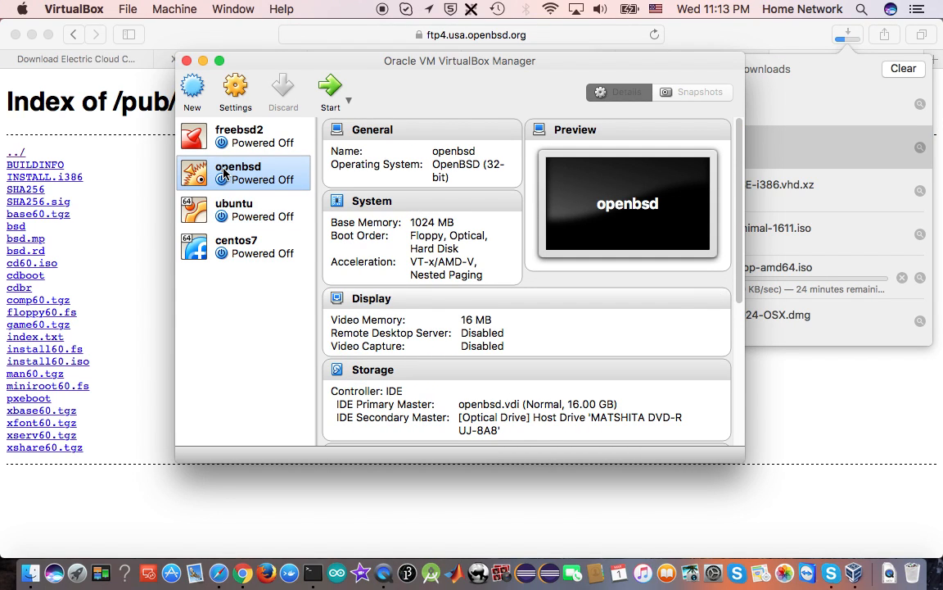
pyautogui.click(231, 109)
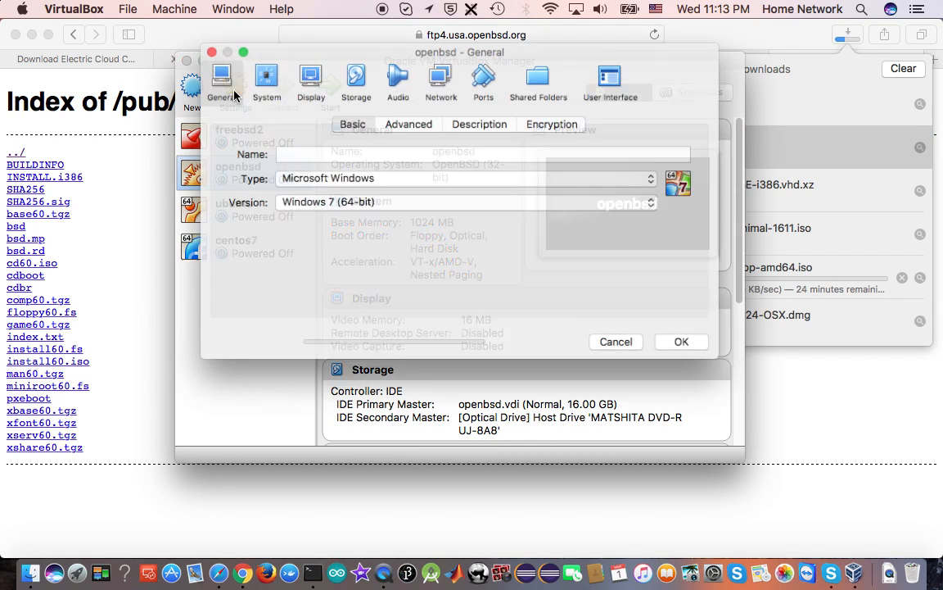
pyautogui.click(353, 76)
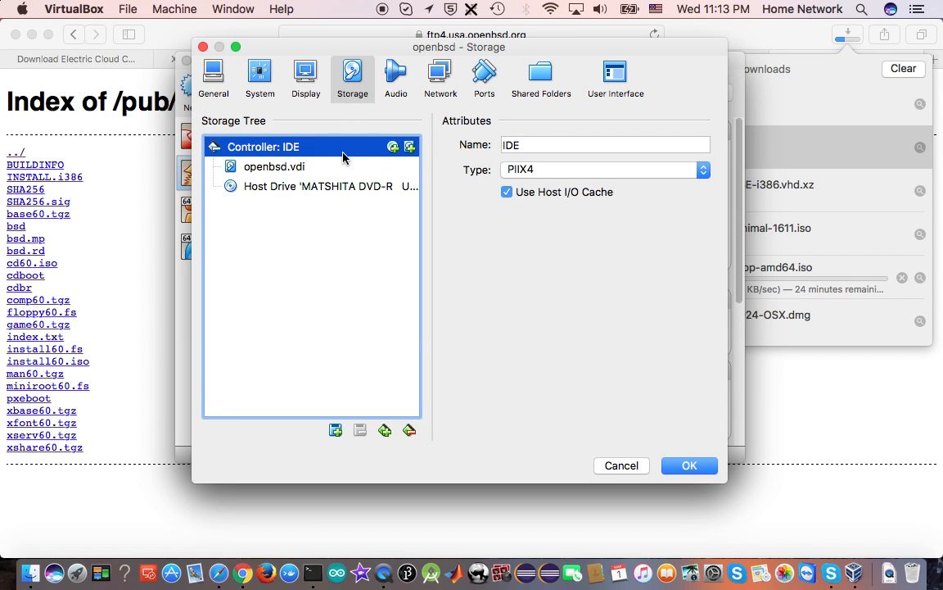
pyautogui.click(394, 148)
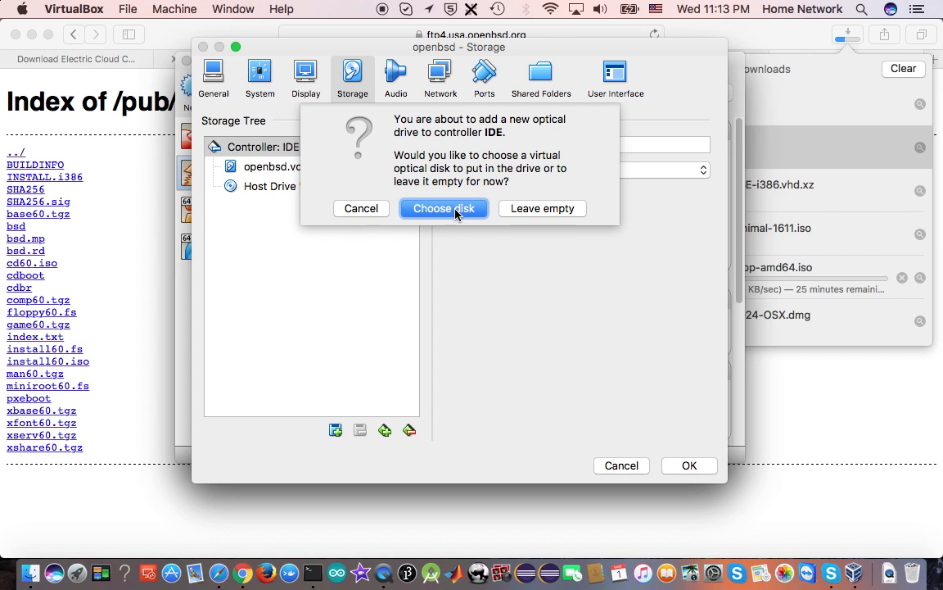
pyautogui.click(455, 210)
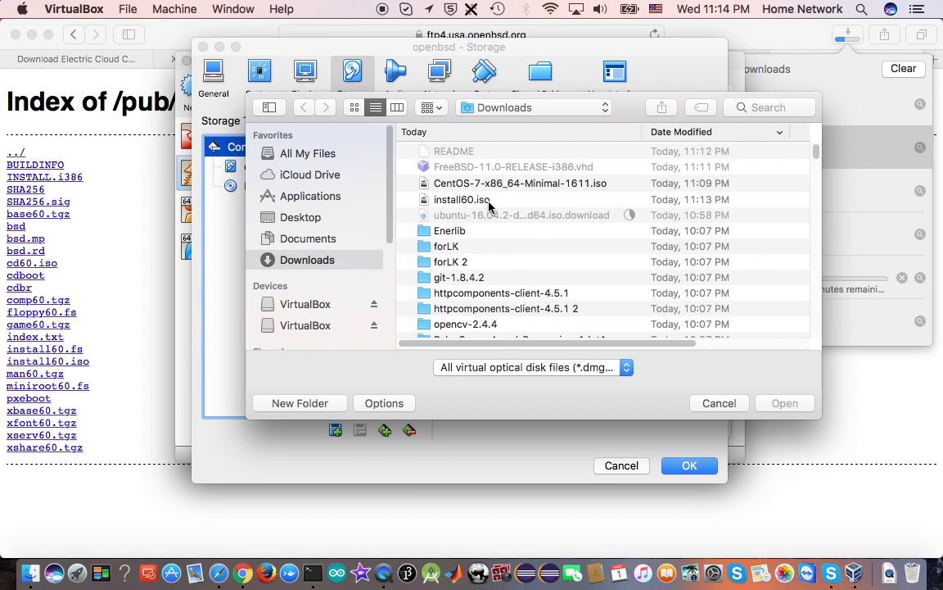
pyautogui.click(449, 199)
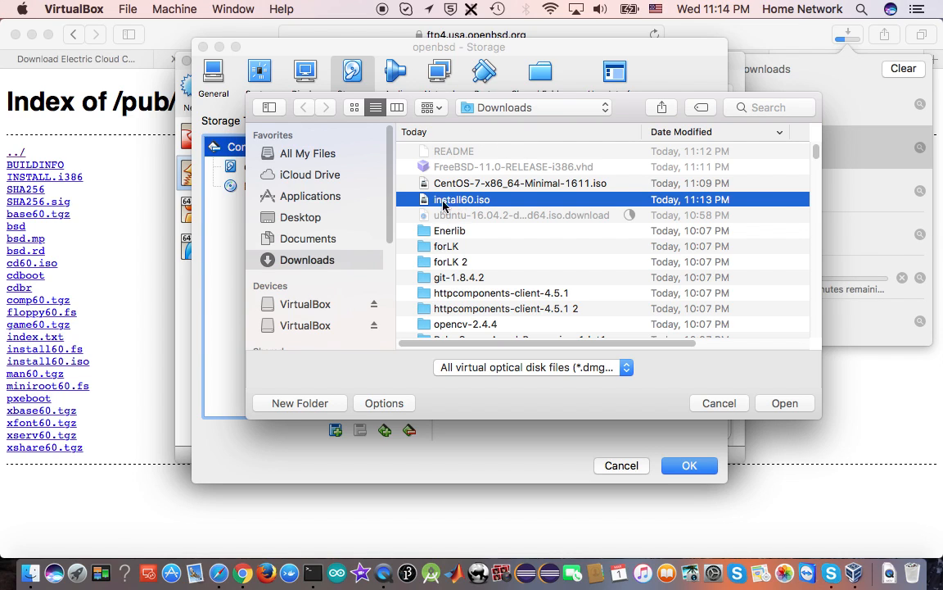
pyautogui.click(785, 404)
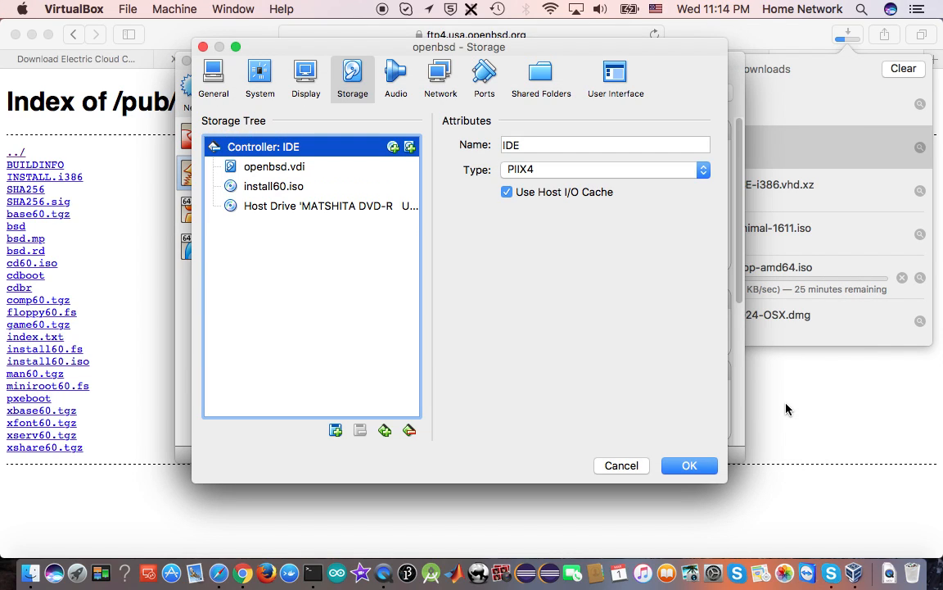
pyautogui.click(690, 465)
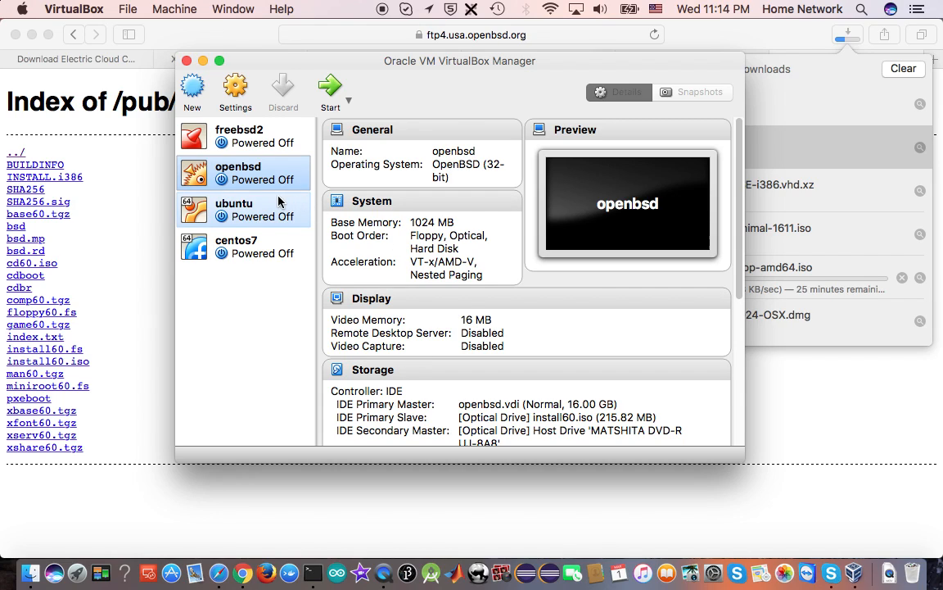
# Start the openbsd virtual machine and try the Autoinstall option with the default response file location
pyautogui.click(330, 88)
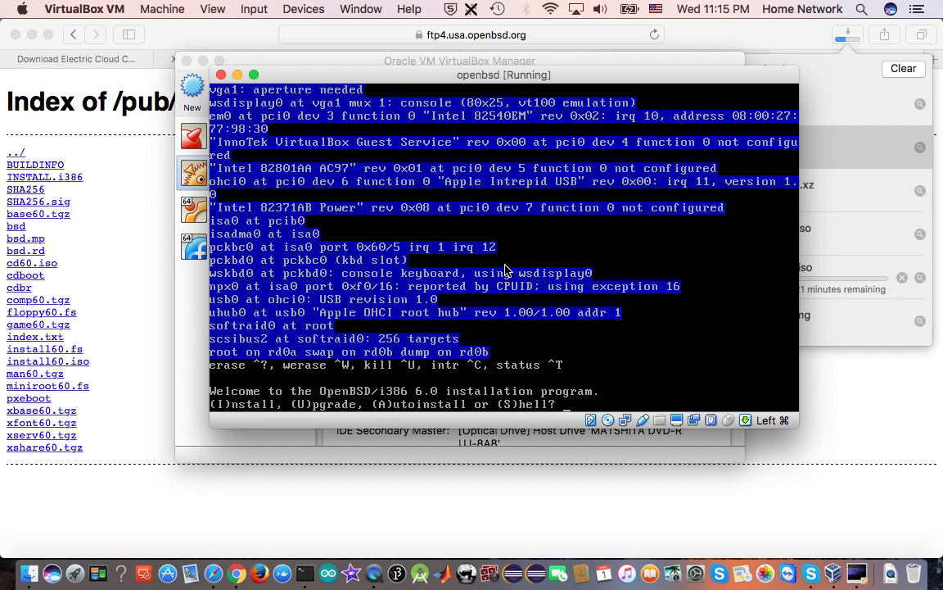
pyautogui.write('Autoinstall')
pyautogui.press('Return')
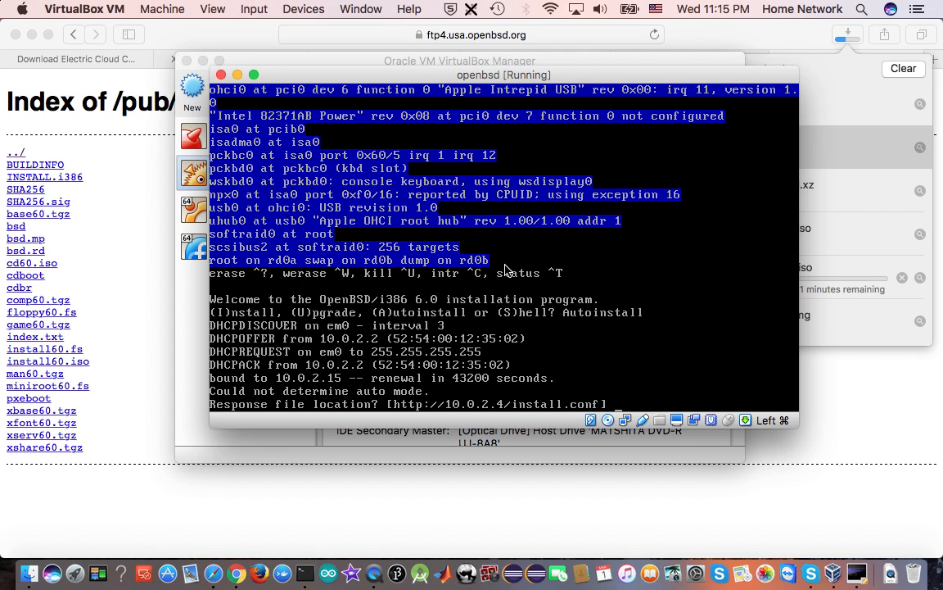
pyautogui.press('Return')
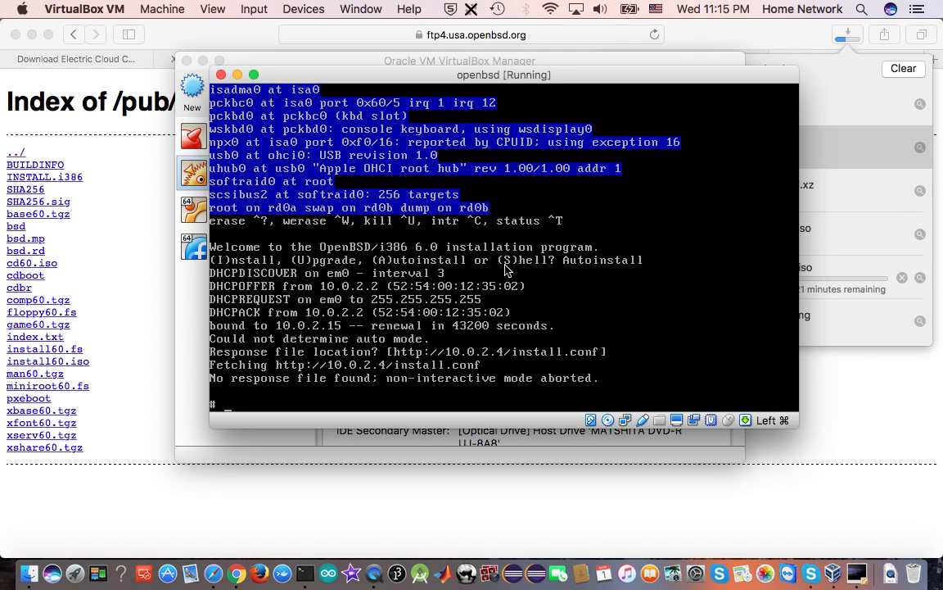
# Run echo "hello virtualbox from openbsd" in the OpenBSD shell
pyautogui.write('echo "')
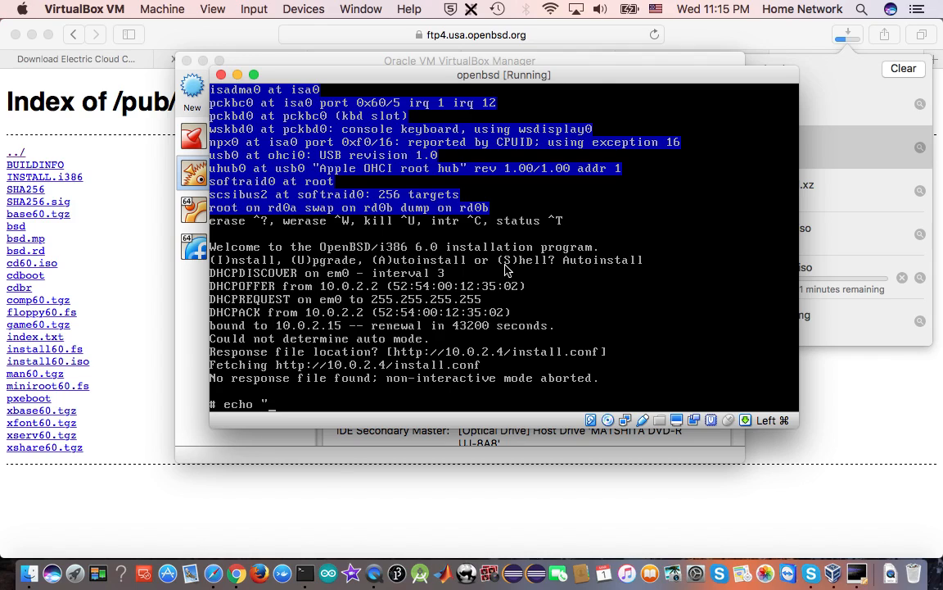
pyautogui.write('hello v')
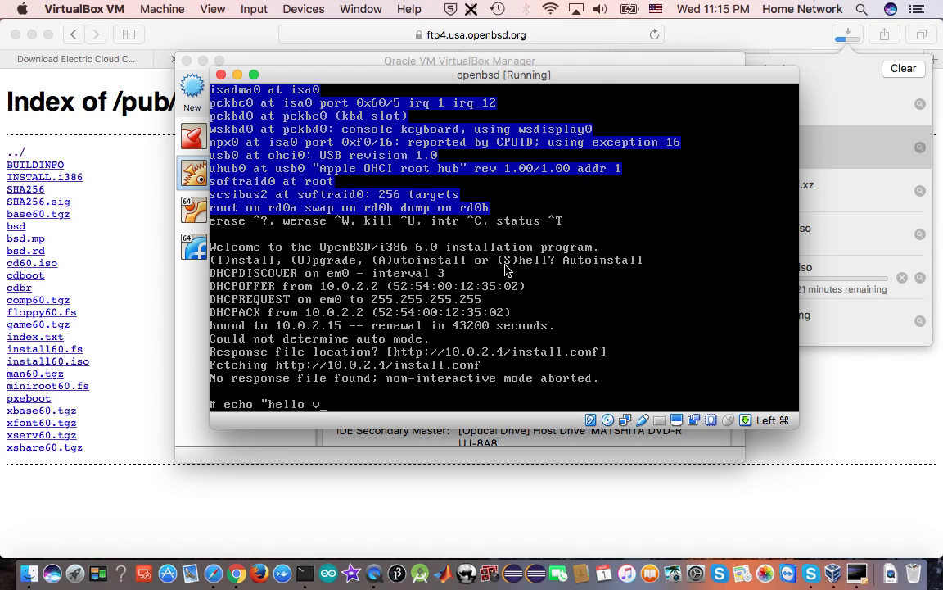
pyautogui.write('irtualbox from openbsd"')
pyautogui.press('Return')
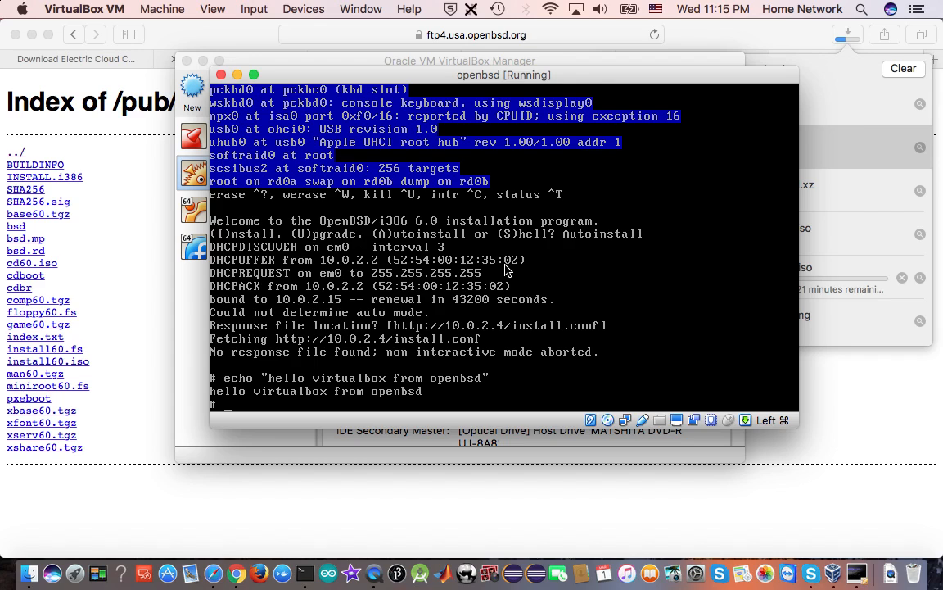
pyautogui.write('ifconfig')
pyautogui.press('Return')
pyautogui.write('ping www.goog')
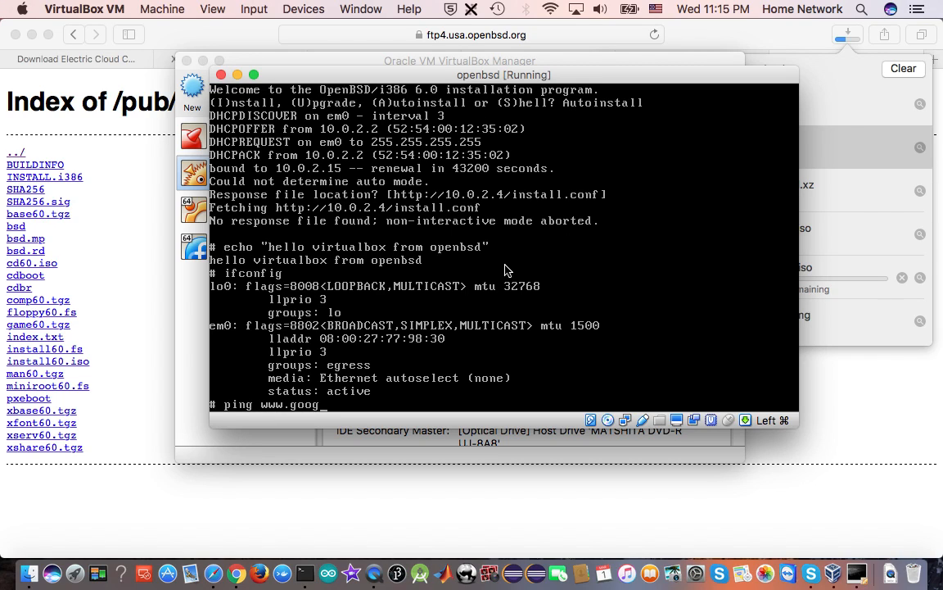
pyautogui.write('le.com')
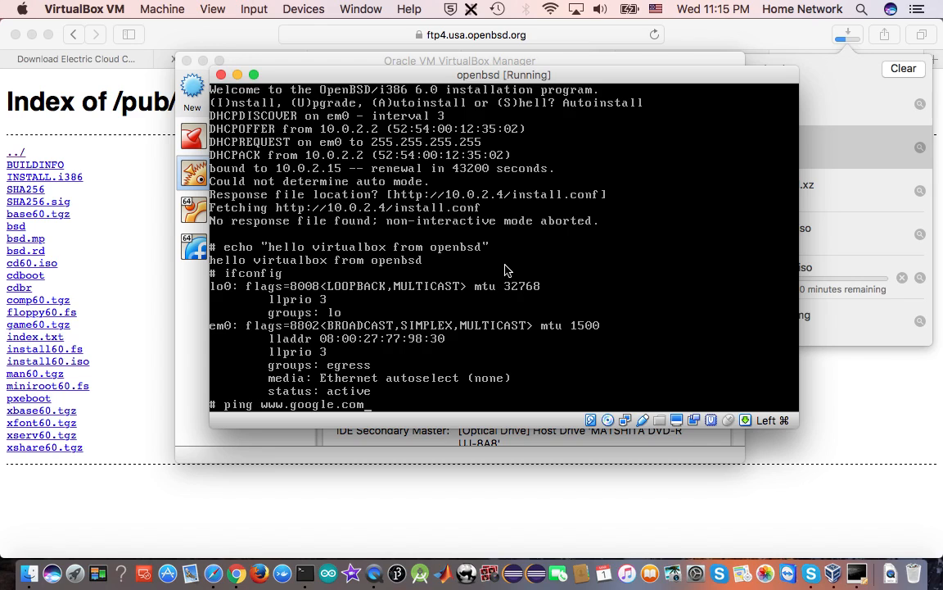
pyautogui.press('Return')
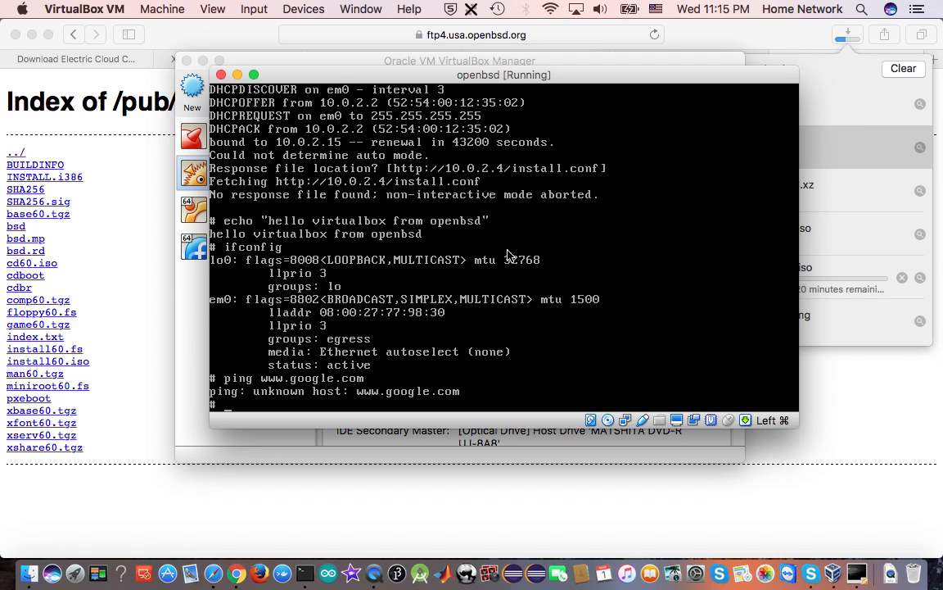
# Close the openbsd virtual machine with the Send the shutdown signal option
pyautogui.click(221, 74)
pyautogui.click(460, 161)
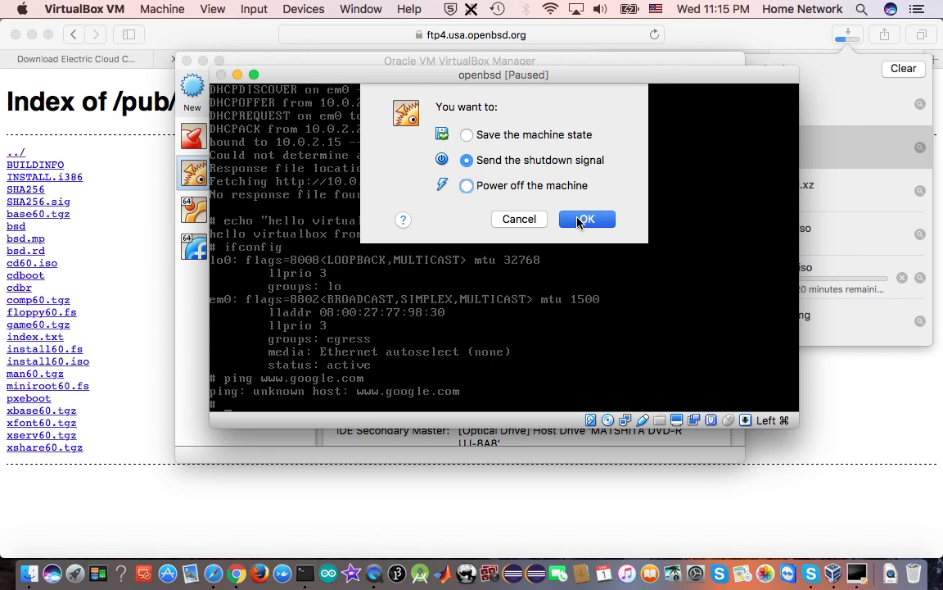
pyautogui.click(580, 218)
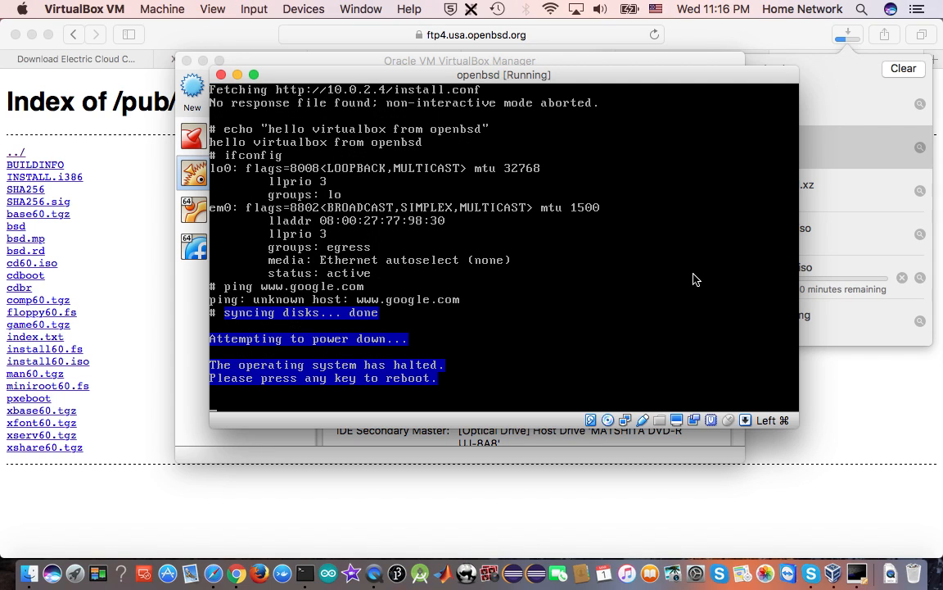
# Switch to the VirtualBox Manager and review the details of the freebsd2, openbsd, ubuntu and centos7 machines
pyautogui.click(833, 576)
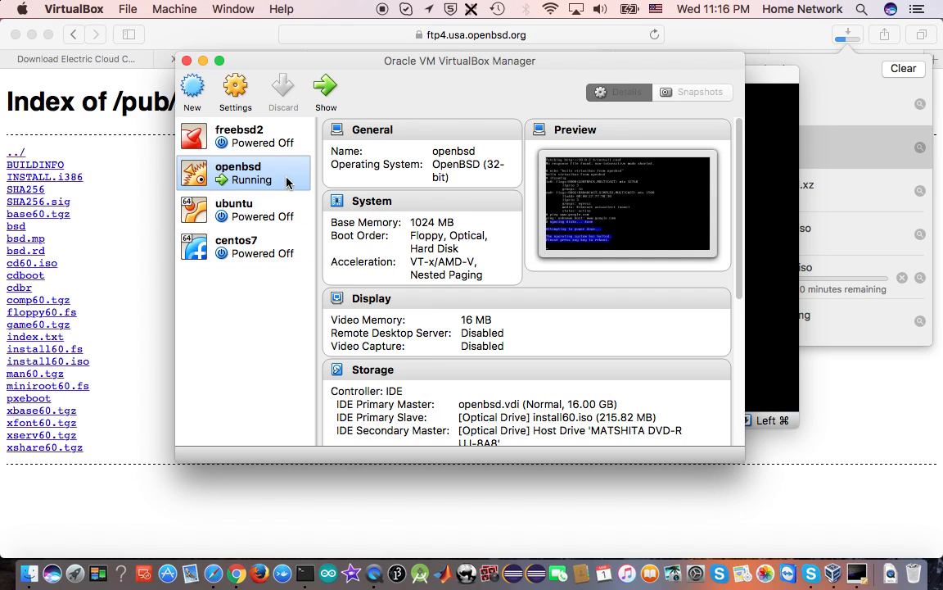
pyautogui.click(250, 142)
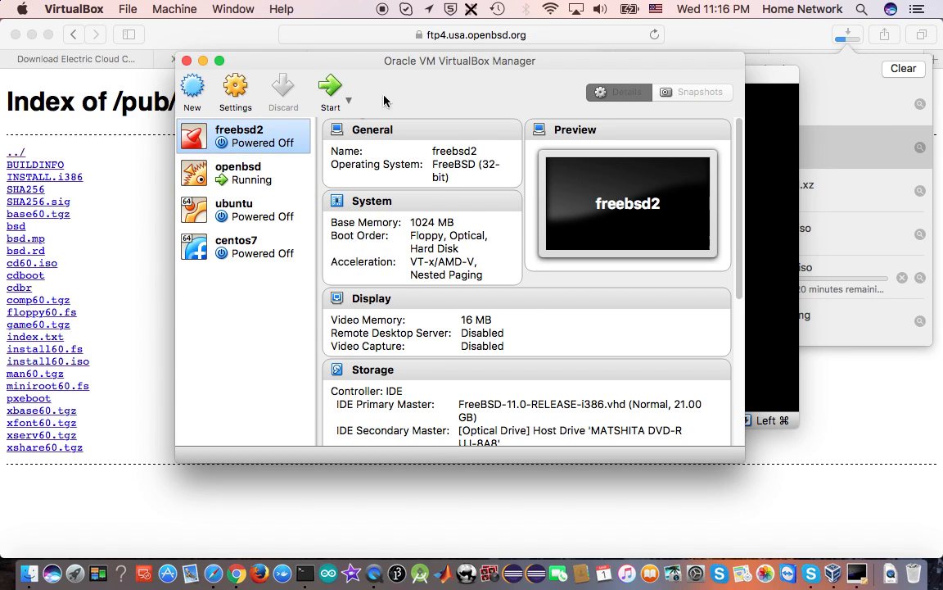
pyautogui.click(283, 180)
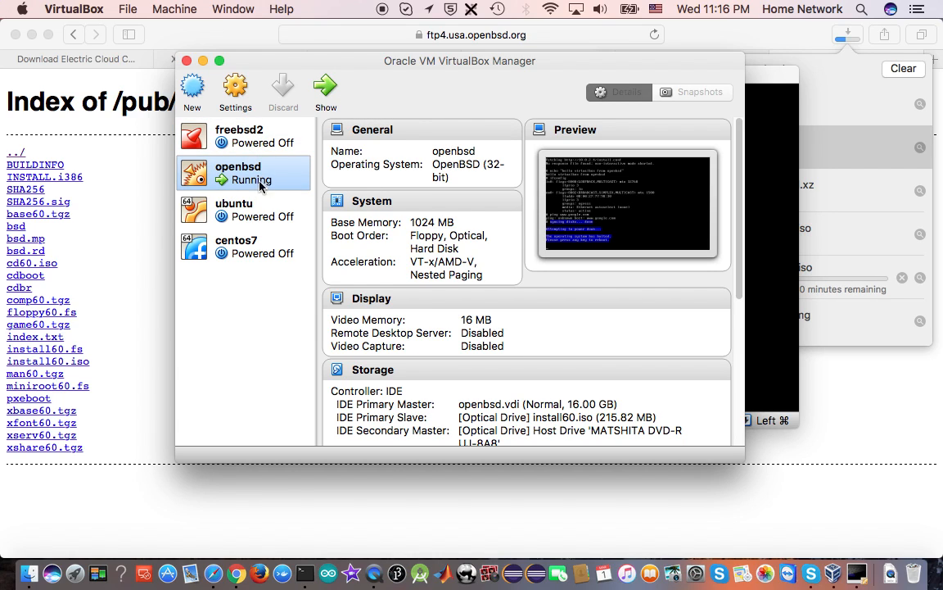
pyautogui.click(258, 214)
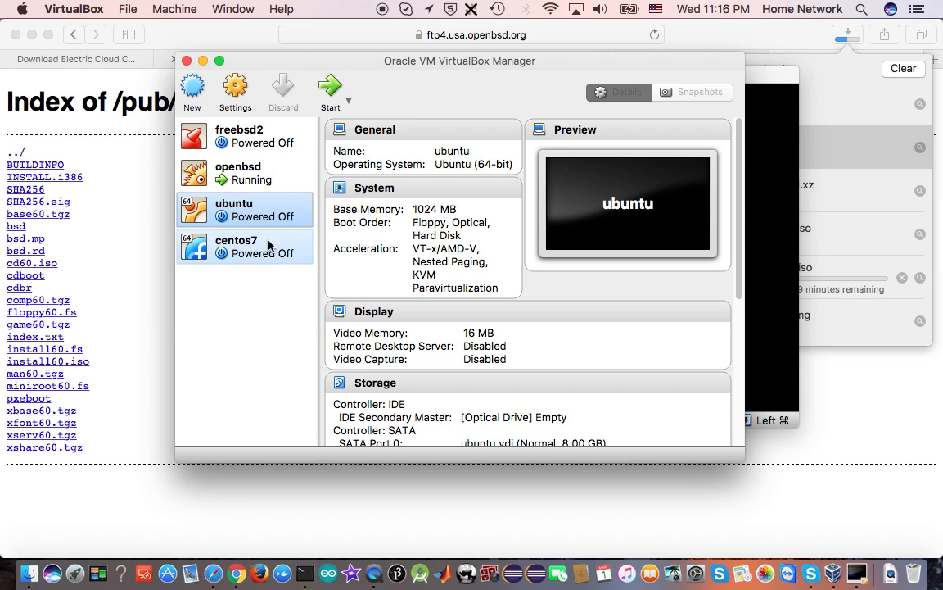
pyautogui.click(267, 253)
pyautogui.click(268, 217)
pyautogui.click(275, 259)
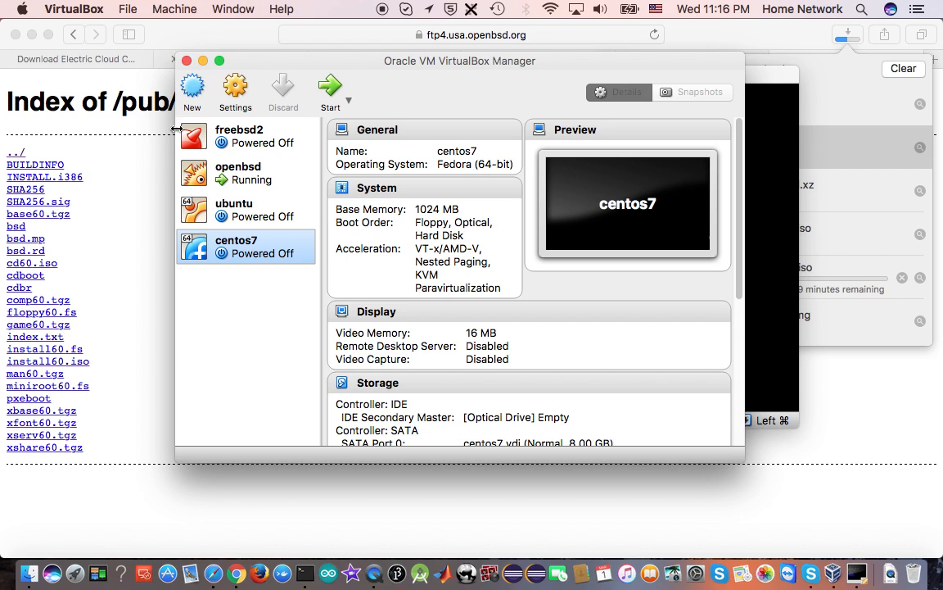
# Examine the operating system types offered for a new virtual machine and cancel the creation
pyautogui.click(192, 87)
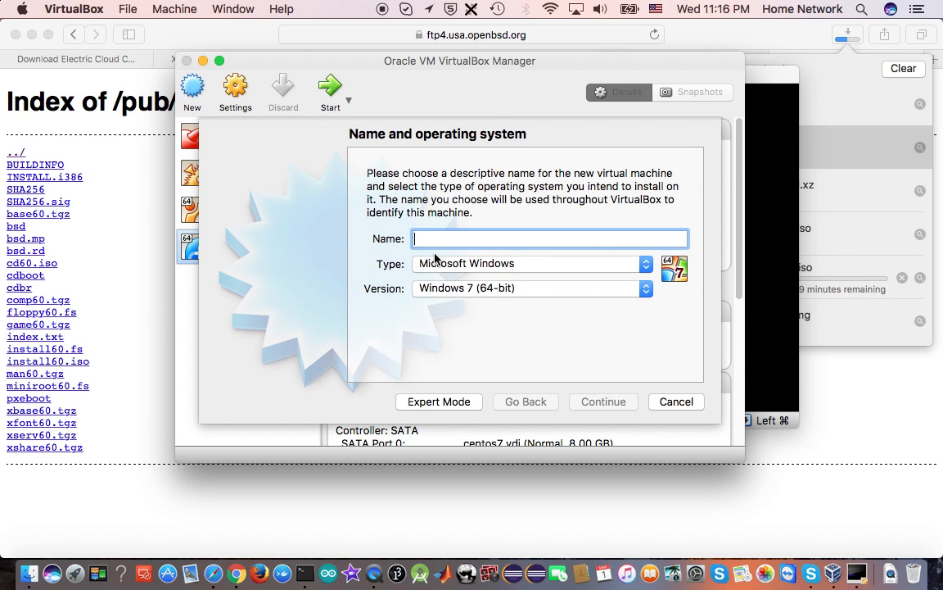
pyautogui.click(497, 266)
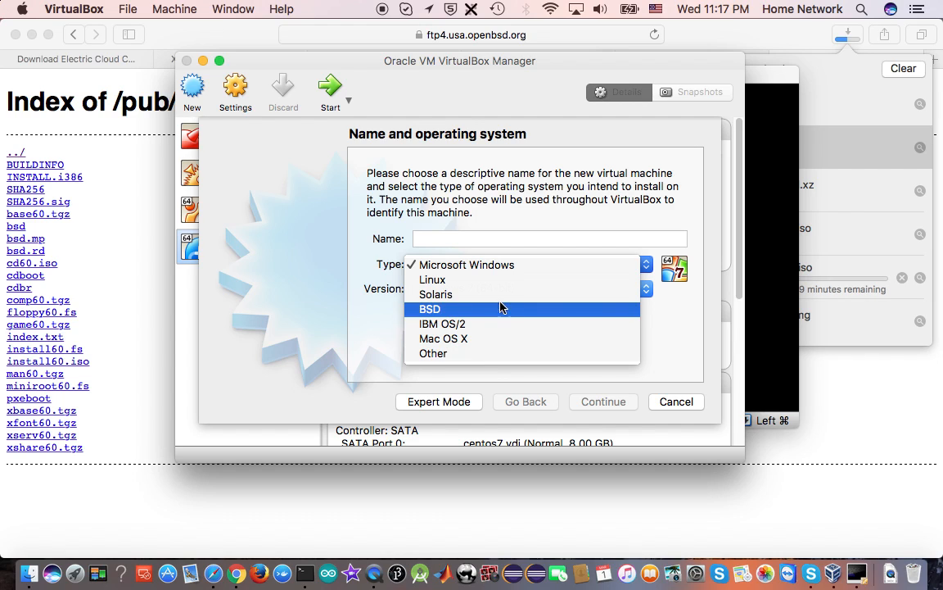
pyautogui.press('Escape')
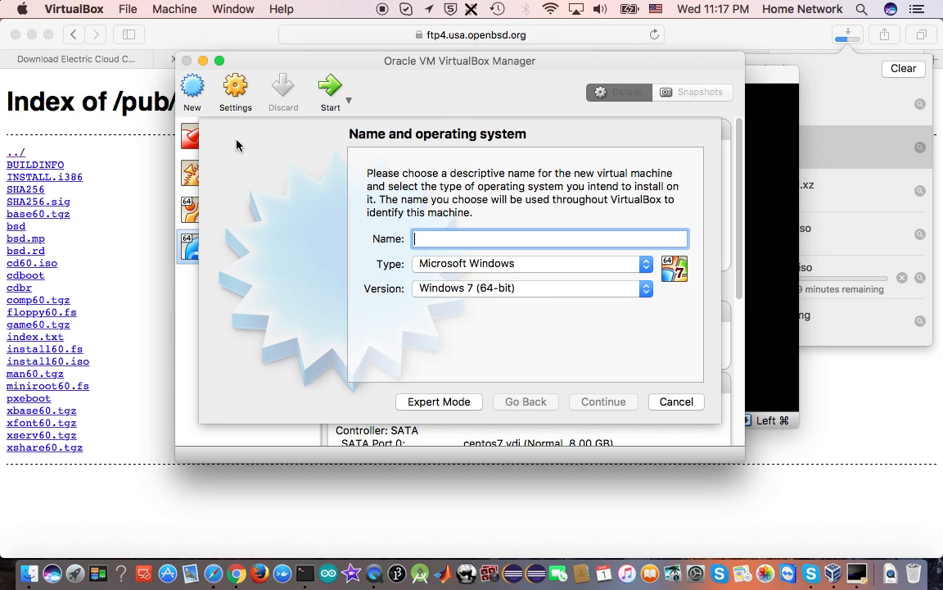
pyautogui.click(674, 402)
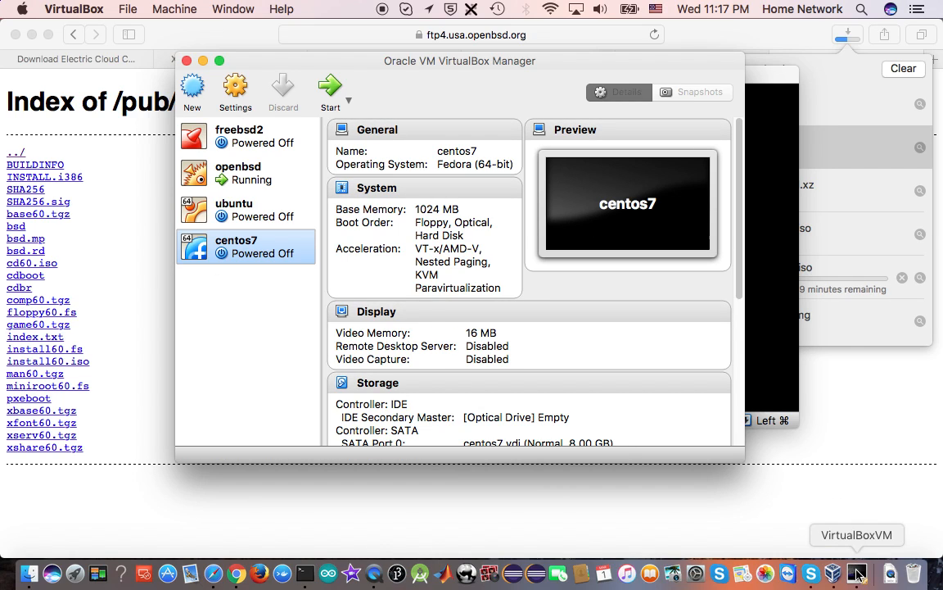
# Close the openbsd virtual machine with the Power off the machine option
pyautogui.rightClick(856, 575)
pyautogui.click(765, 528)
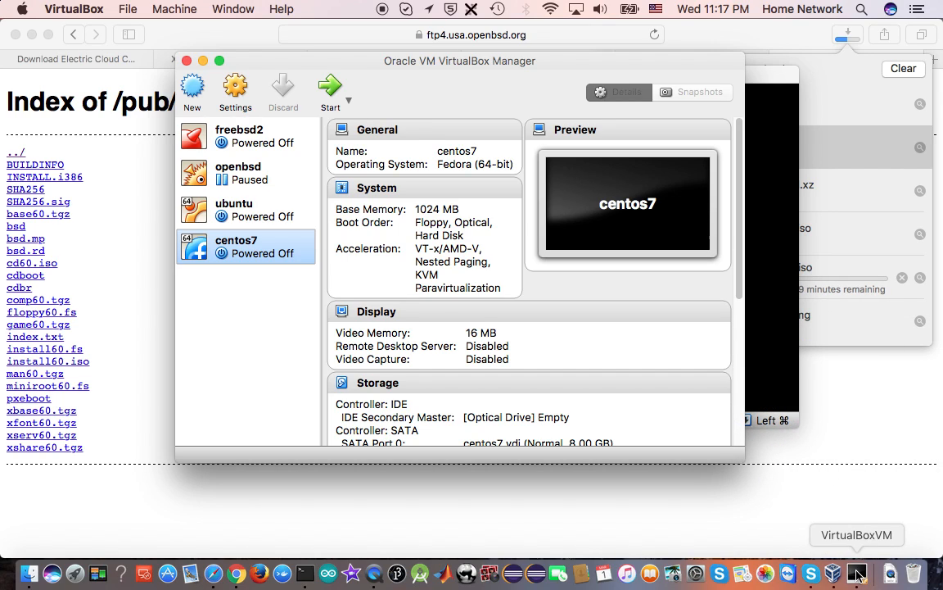
pyautogui.click(858, 576)
pyautogui.click(469, 186)
pyautogui.click(586, 219)
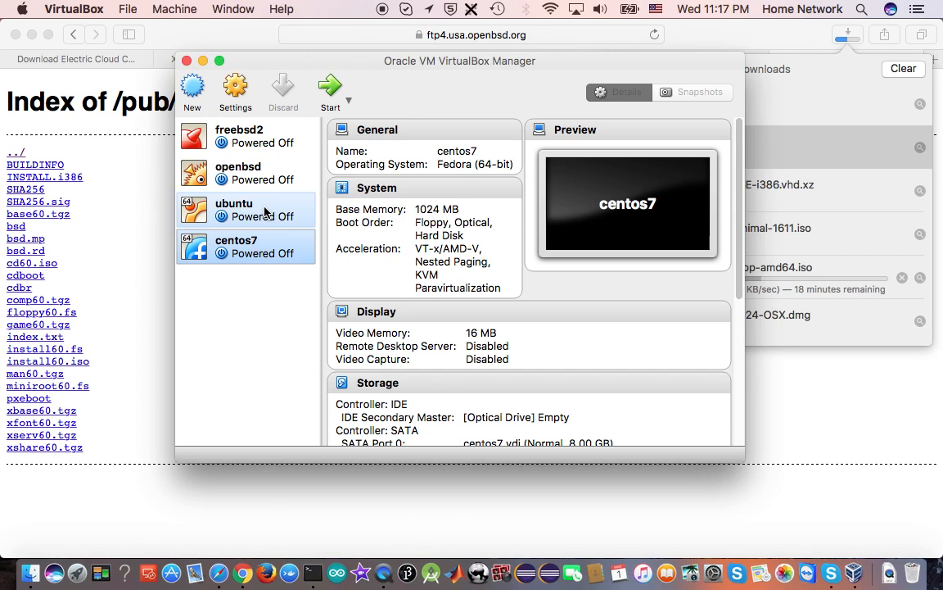
# Check the progress of the ubuntu-16.04.2-desktop-amd64.iso download in Safari and return to the VirtualBox Manager
pyautogui.click(846, 41)
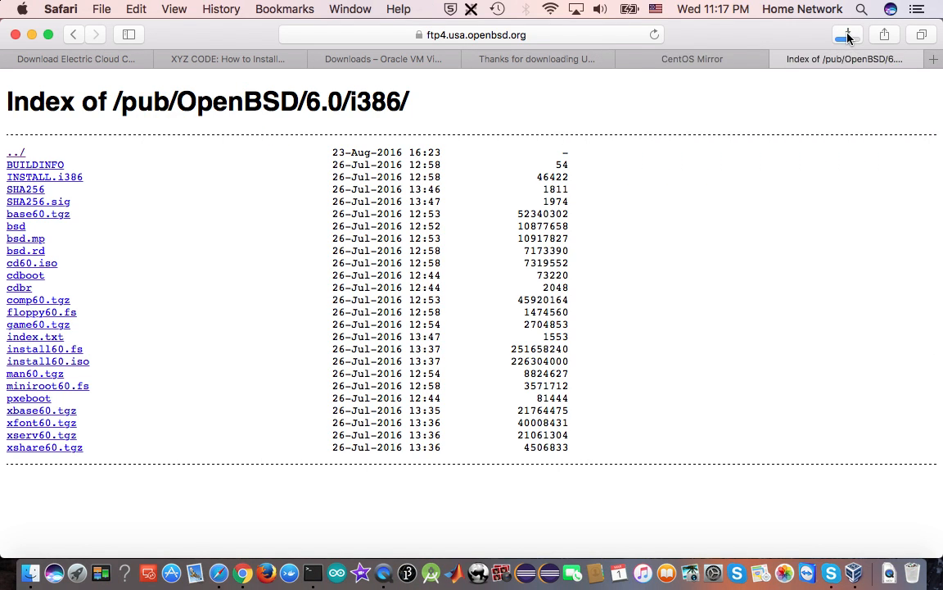
pyautogui.click(844, 41)
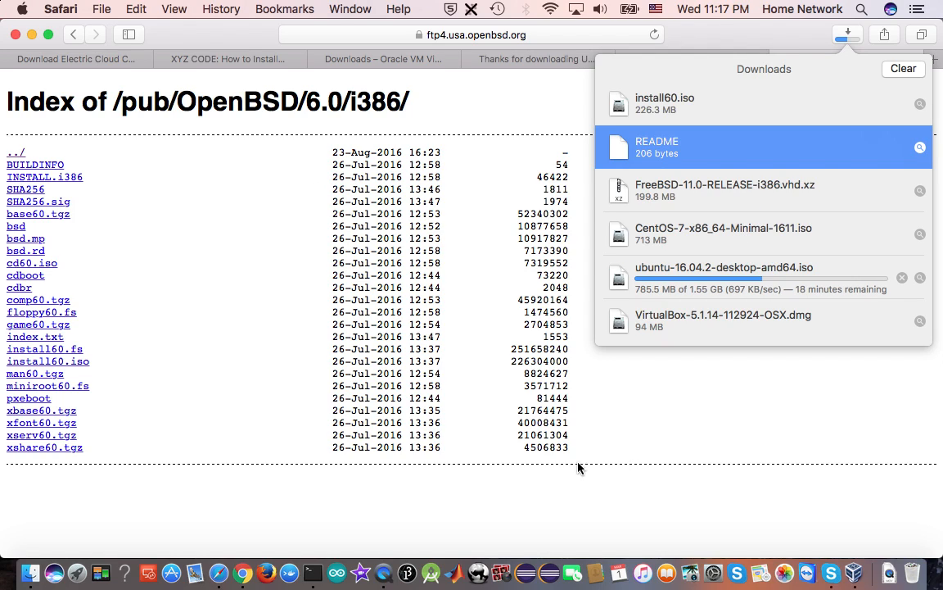
pyautogui.click(857, 574)
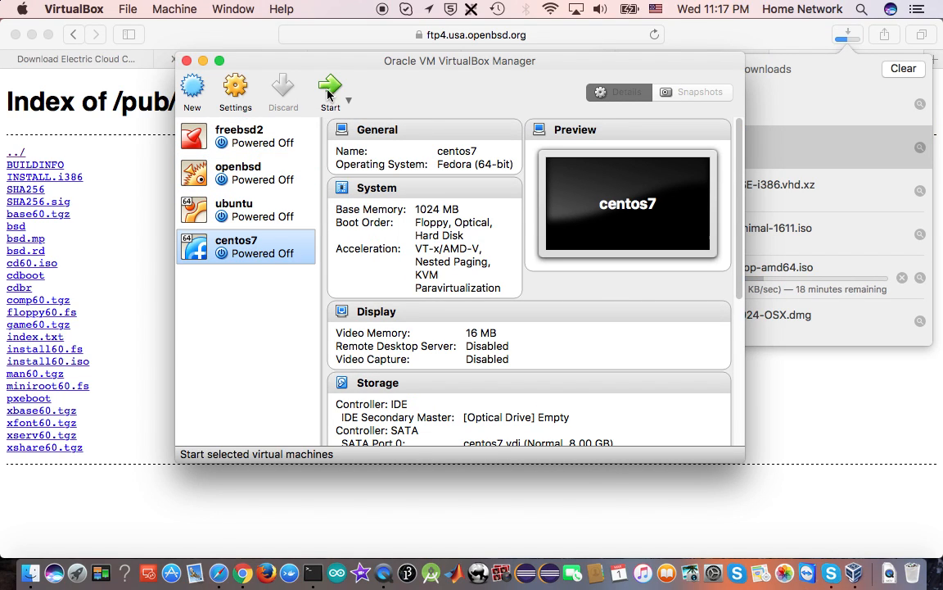
# Attach CentOS-7-x86_64-Minimal-1611.iso as an optical drive on the centos7 machine's IDE controller and save the settings
pyautogui.click(237, 87)
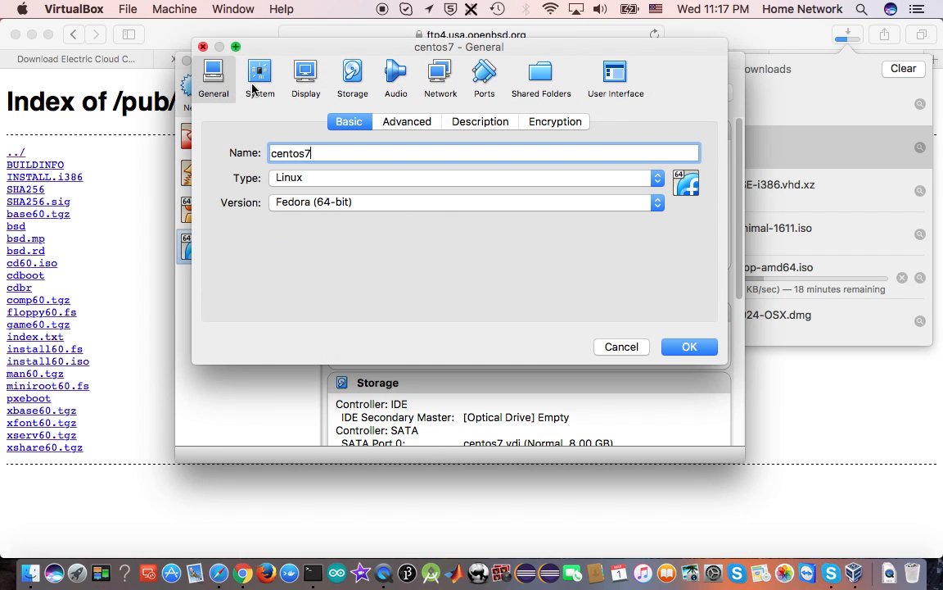
pyautogui.click(353, 75)
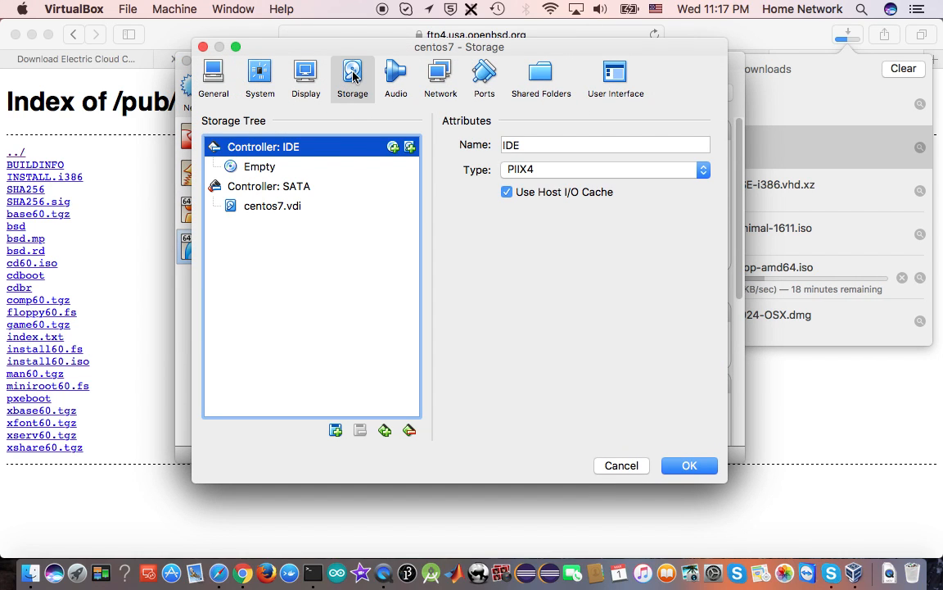
pyautogui.click(393, 147)
pyautogui.click(432, 211)
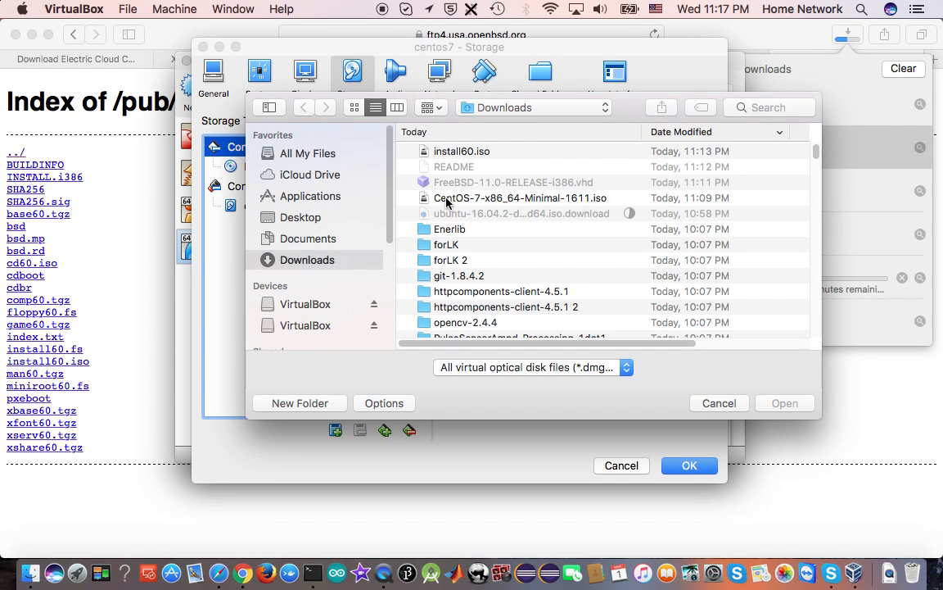
pyautogui.click(409, 197)
pyautogui.click(783, 403)
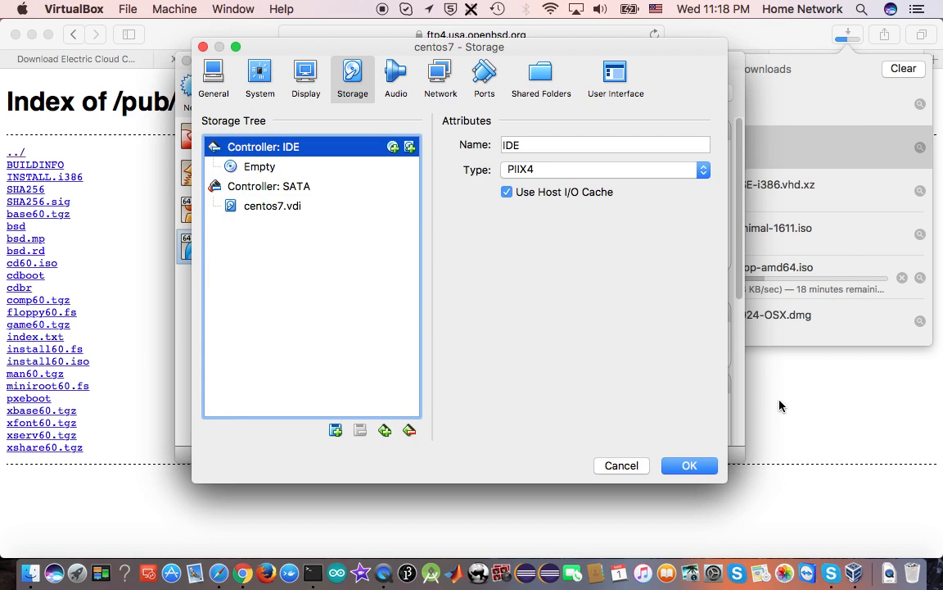
pyautogui.click(690, 466)
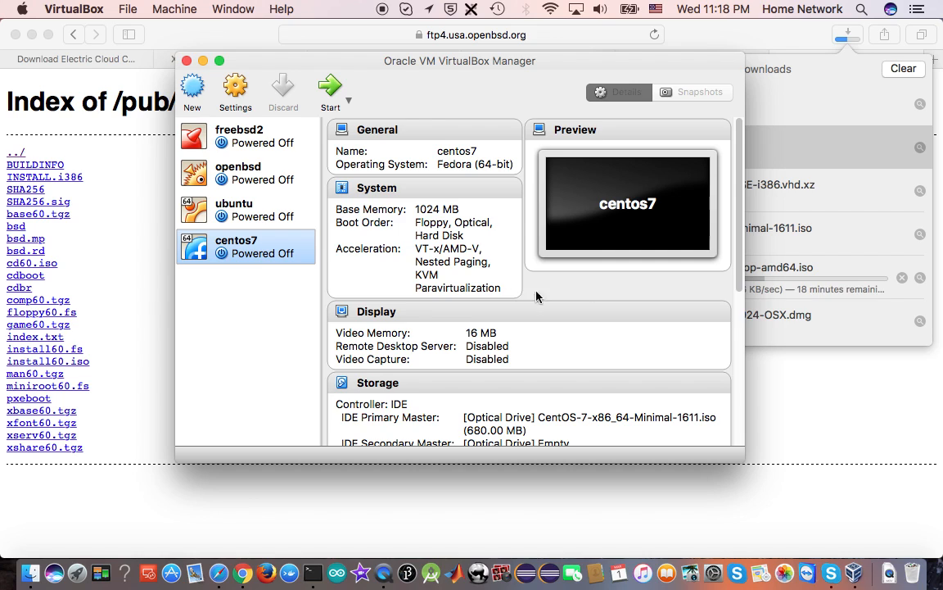
# Start the centos7 virtual machine, capture its mouse and keyboard input, and boot Test this media & install CentOS Linux 7
pyautogui.click(331, 88)
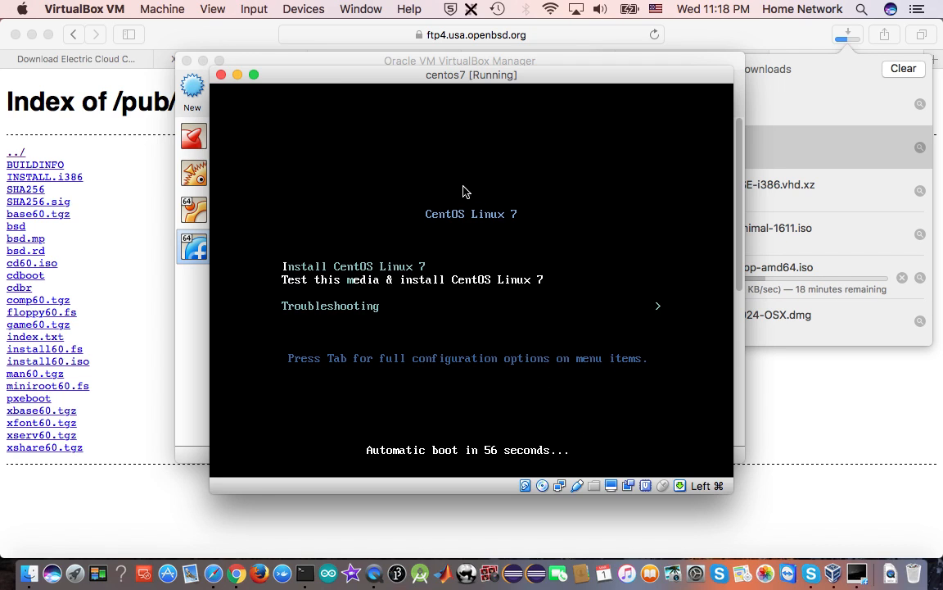
pyautogui.click(494, 406)
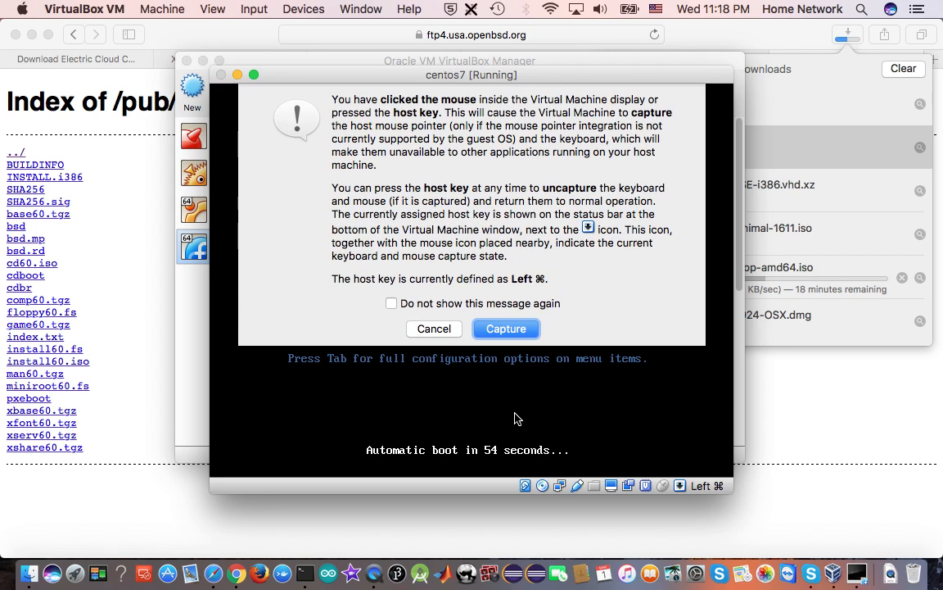
pyautogui.click(495, 330)
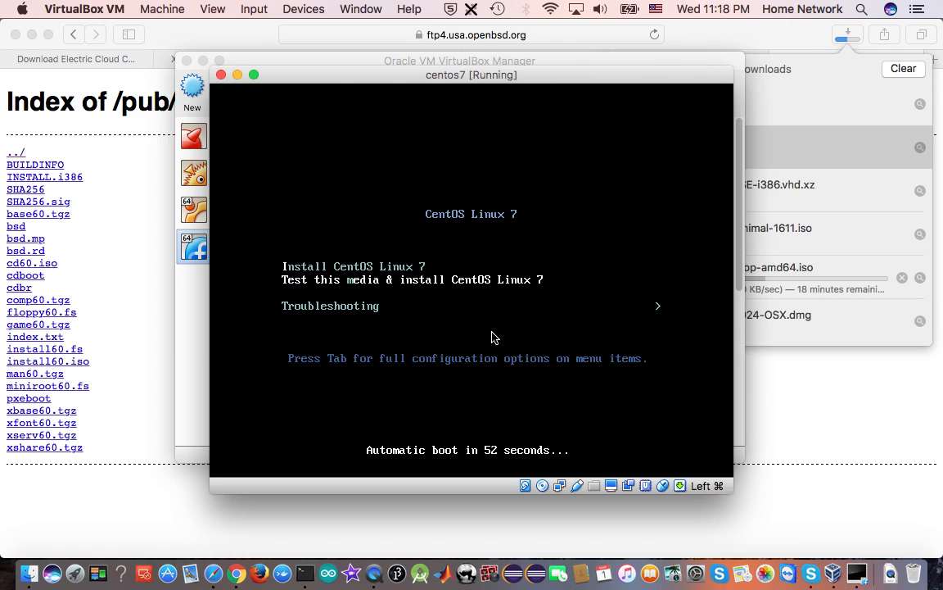
pyautogui.press('Return')
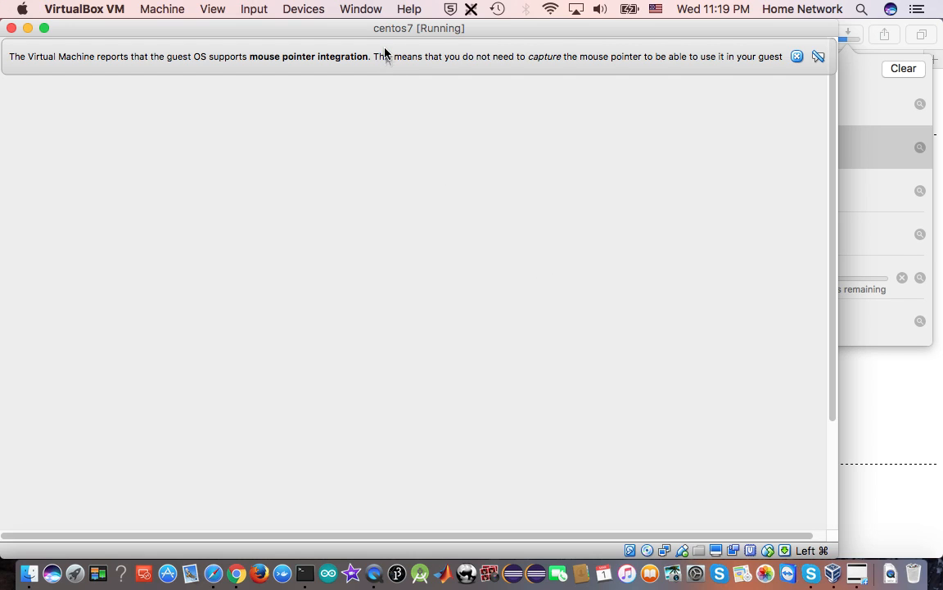
# Bring the CentOS installer window into view and continue to the installation summary with English (United States)
pyautogui.moveTo(380, 32); pyautogui.dragTo(441, 37)
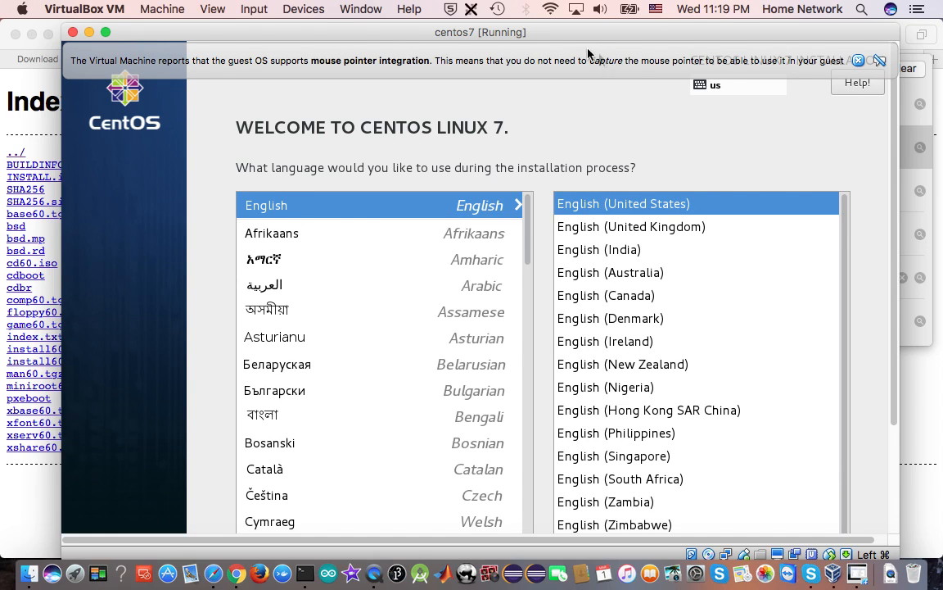
pyautogui.moveTo(579, 40); pyautogui.dragTo(577, 36)
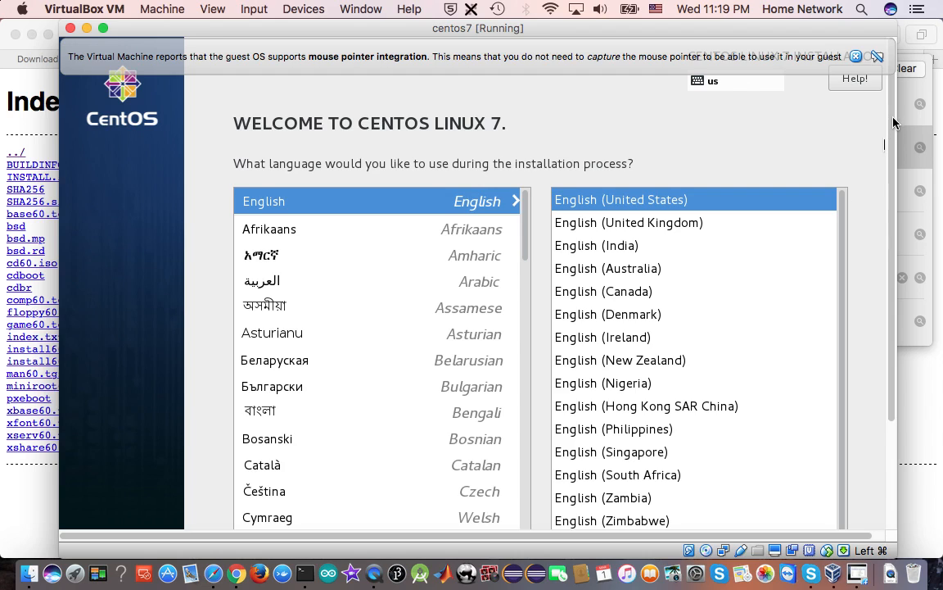
pyautogui.scroll(-5, 819, 246)
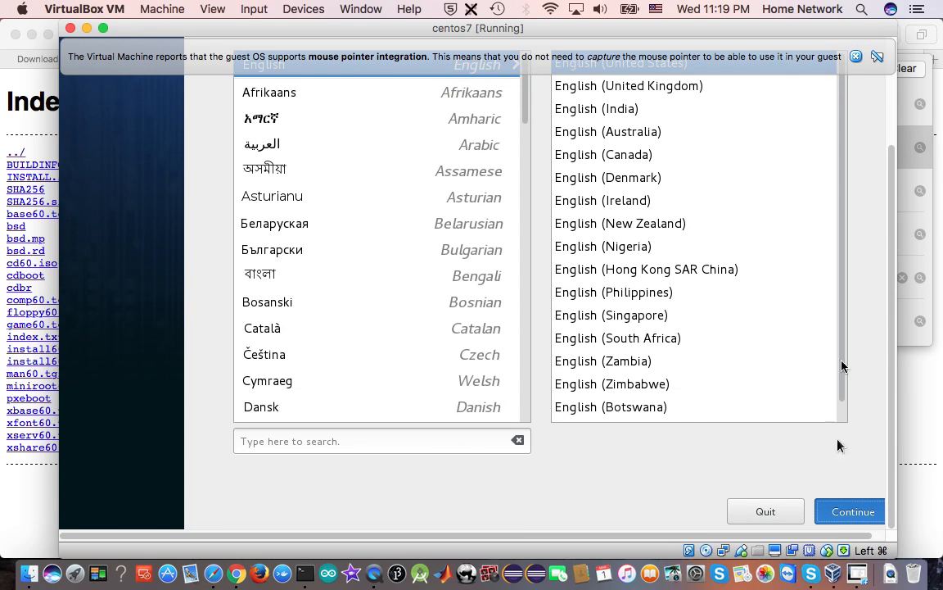
pyautogui.click(858, 513)
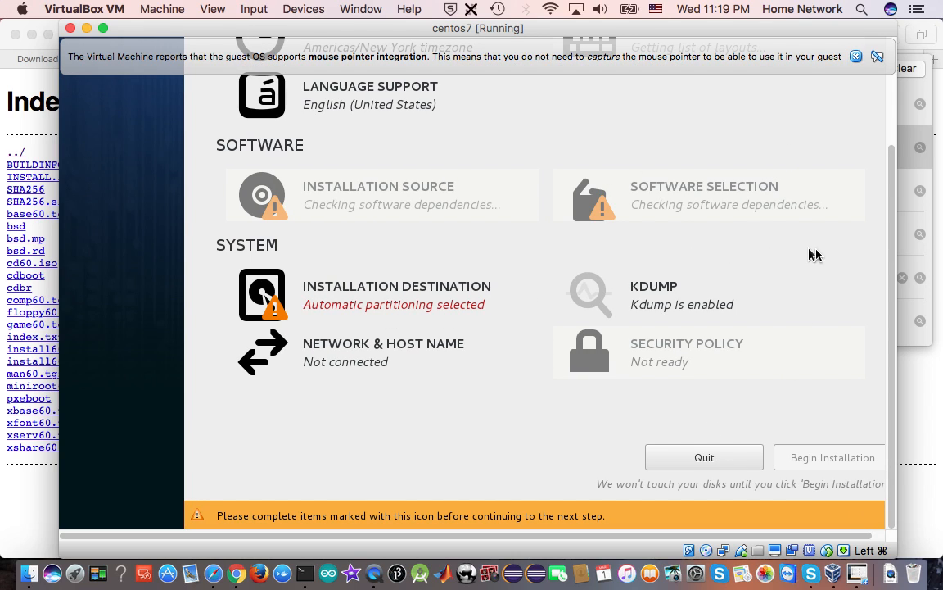
pyautogui.scroll(5, 890, 205)
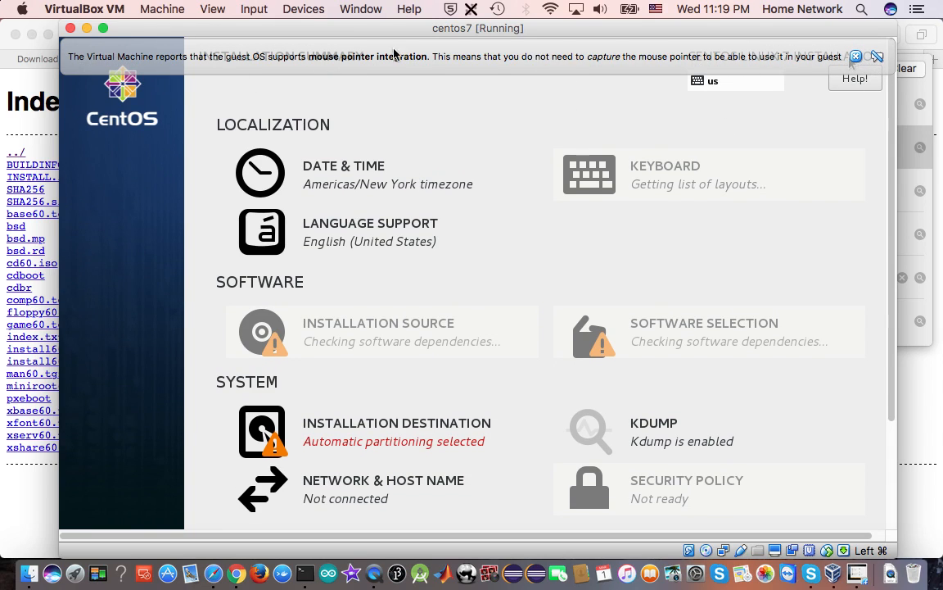
# Close the centos7 virtual machine with the Send the shutdown signal option
pyautogui.click(70, 29)
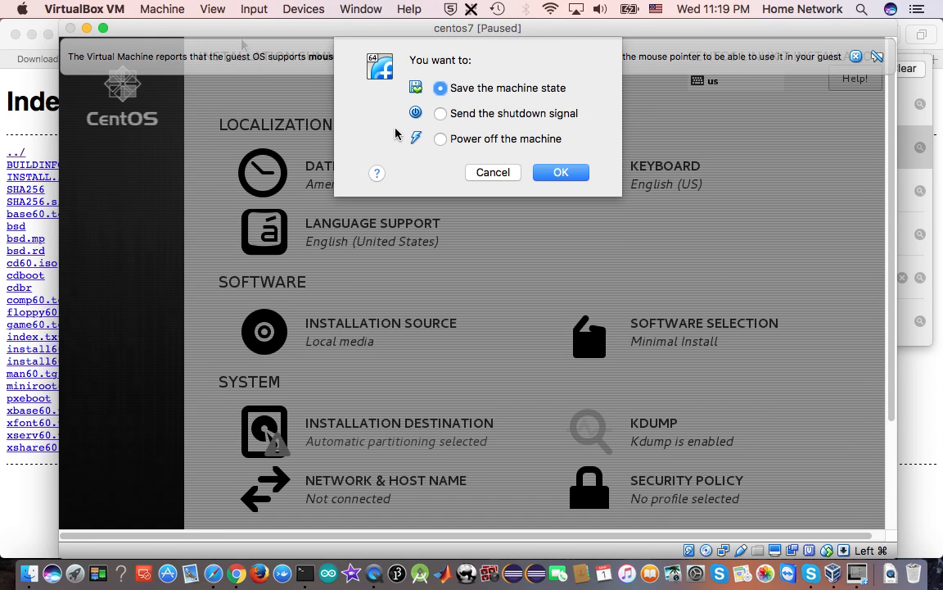
pyautogui.click(441, 114)
pyautogui.click(560, 173)
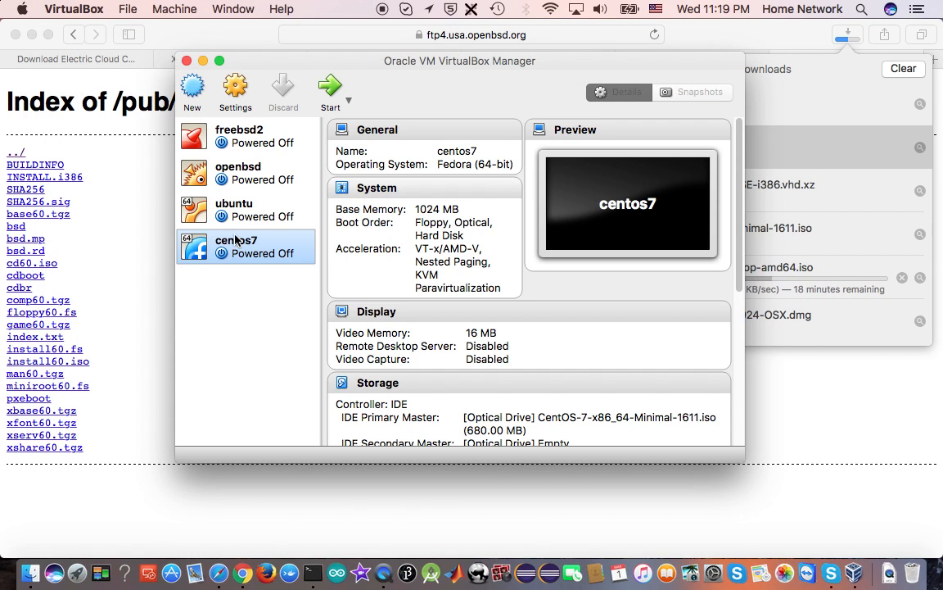
# Switch to Safari and check how far the Ubuntu desktop image download has come
pyautogui.click(848, 33)
pyautogui.click(850, 34)
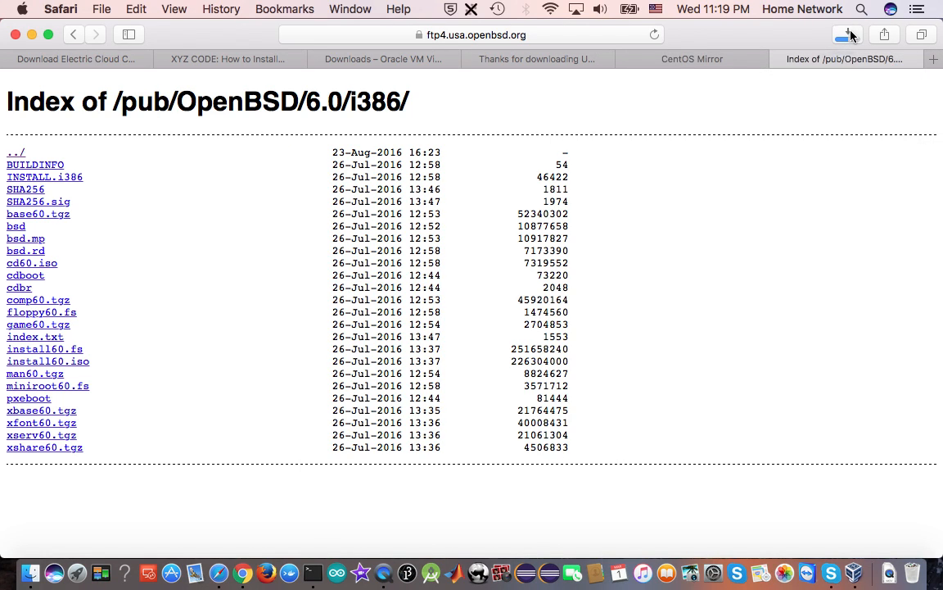
pyautogui.click(850, 35)
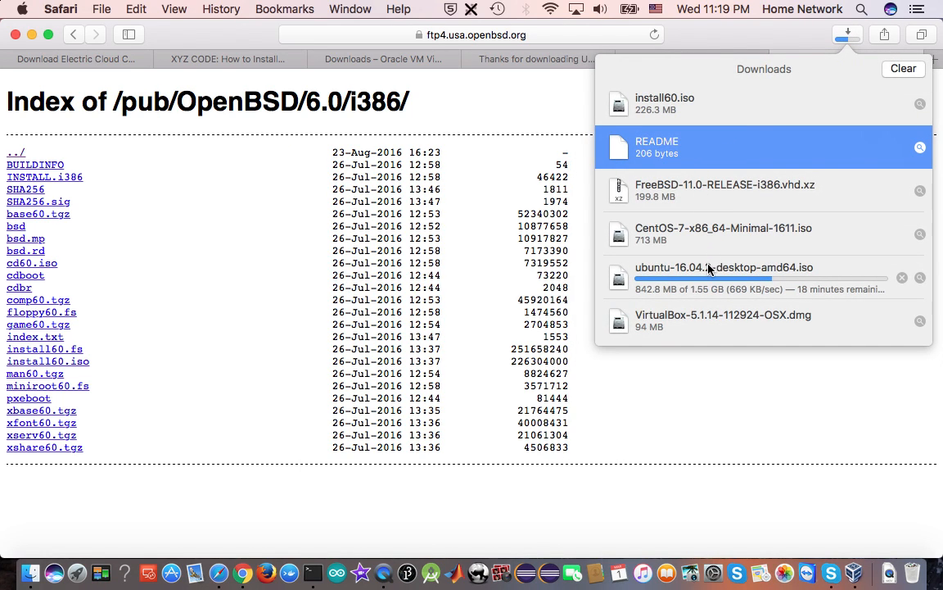